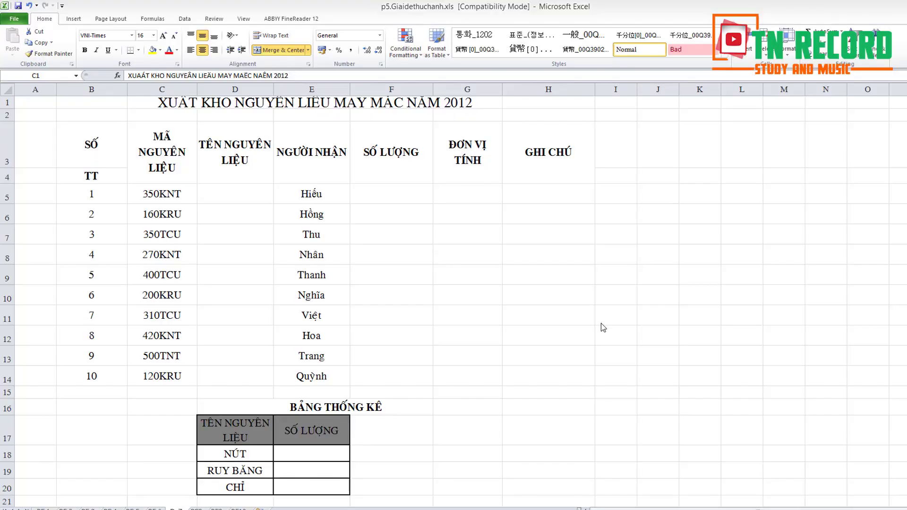
# - Make the sheet title in C1 bold and centre it horizontally and vertically in a taller row 1
pyautogui.click(153, 100)
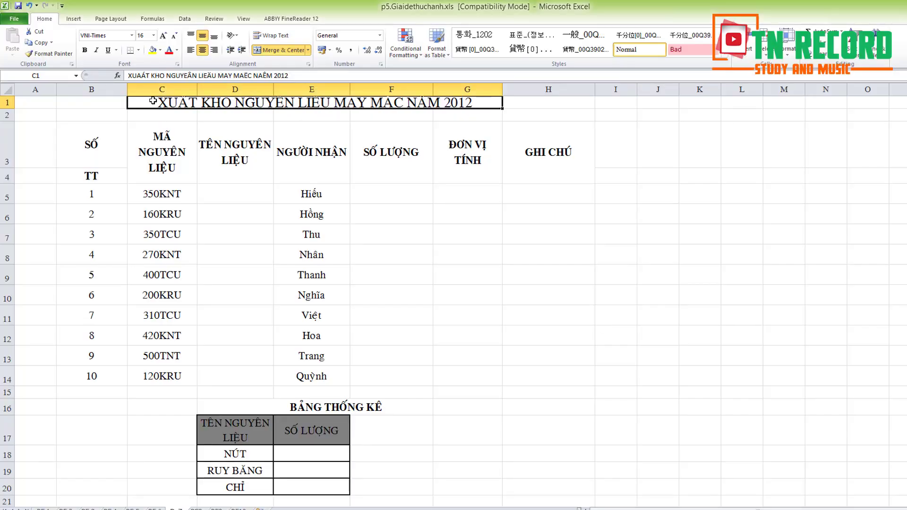
pyautogui.click(85, 50)
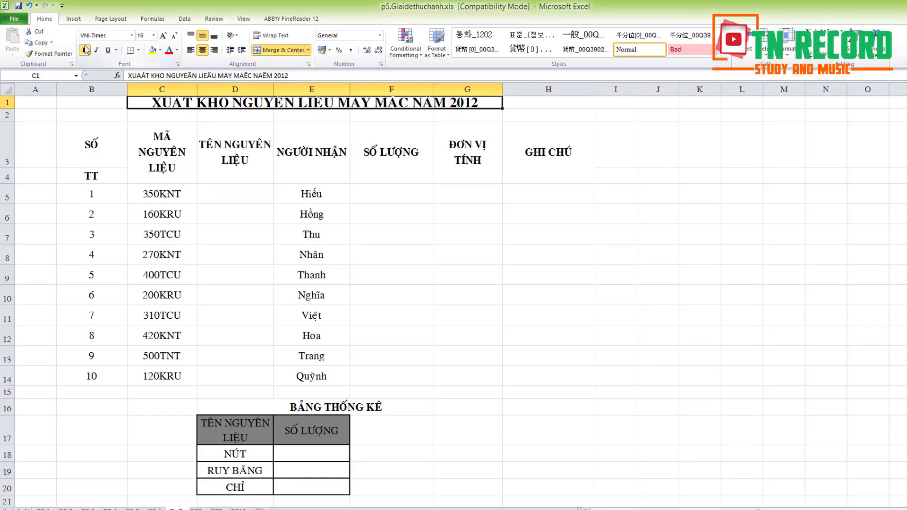
pyautogui.click(191, 50)
pyautogui.click(214, 35)
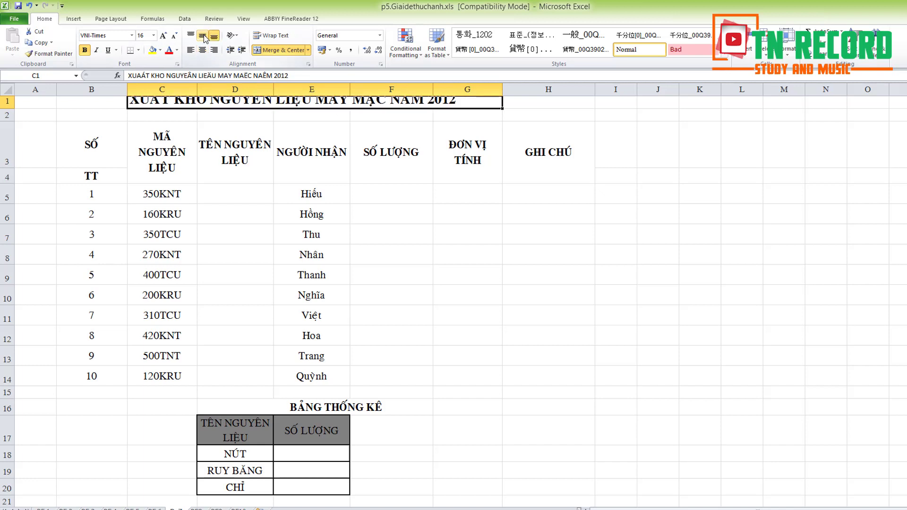
pyautogui.click(202, 50)
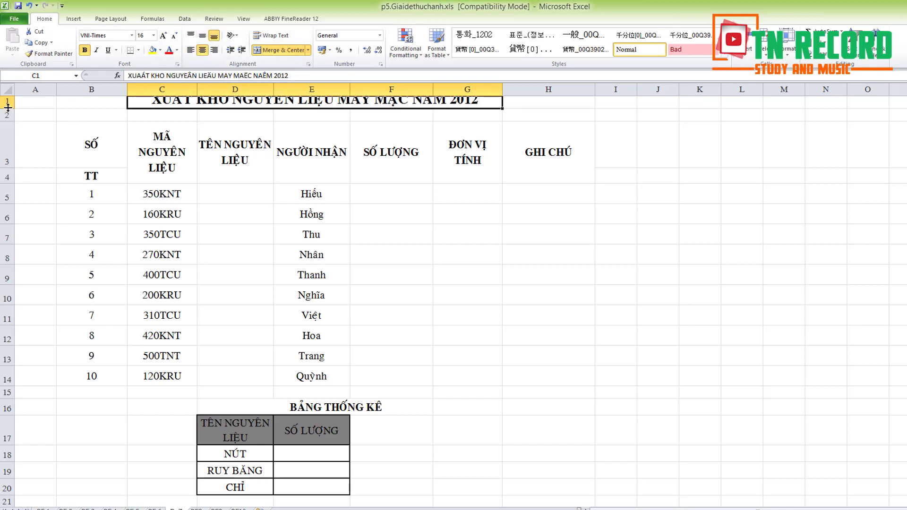
pyautogui.moveTo(8, 108); pyautogui.dragTo(8, 134)
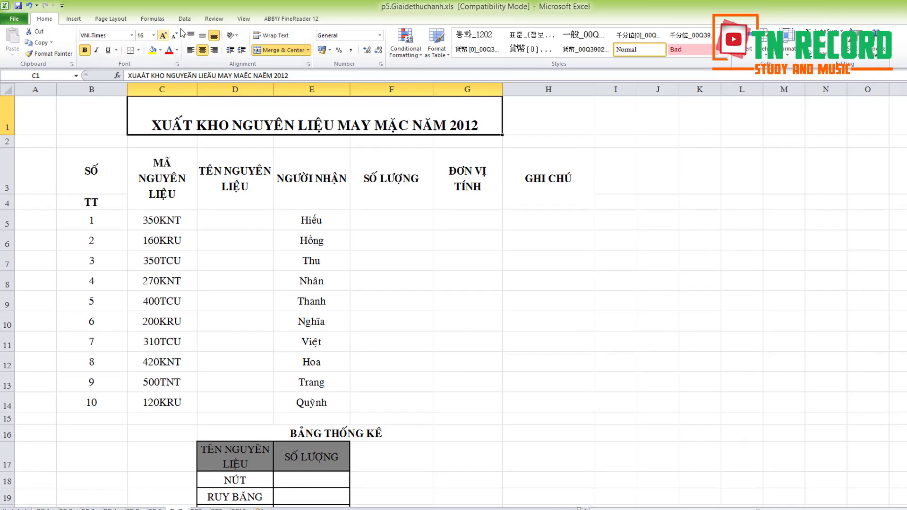
pyautogui.click(202, 36)
# - Apply all borders to the main table in B3:H14
pyautogui.click(85, 165)
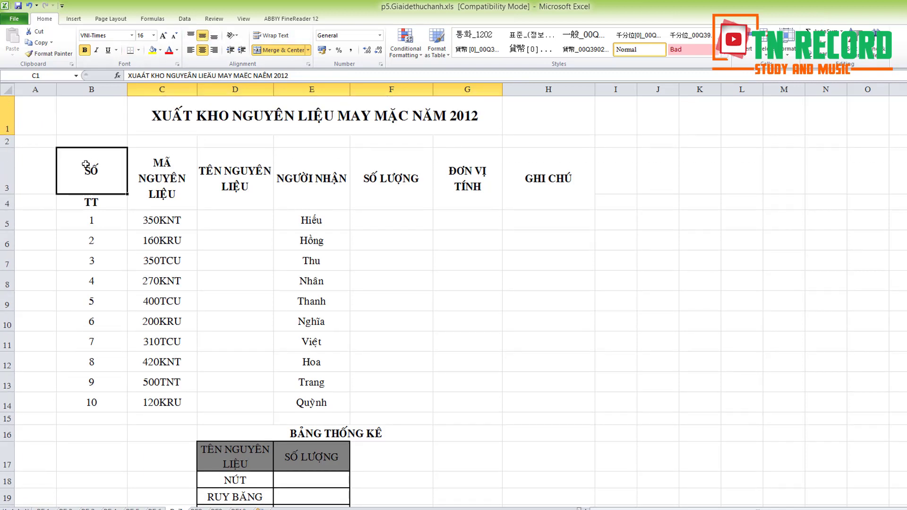
pyautogui.moveTo(85, 164); pyautogui.dragTo(534, 399)
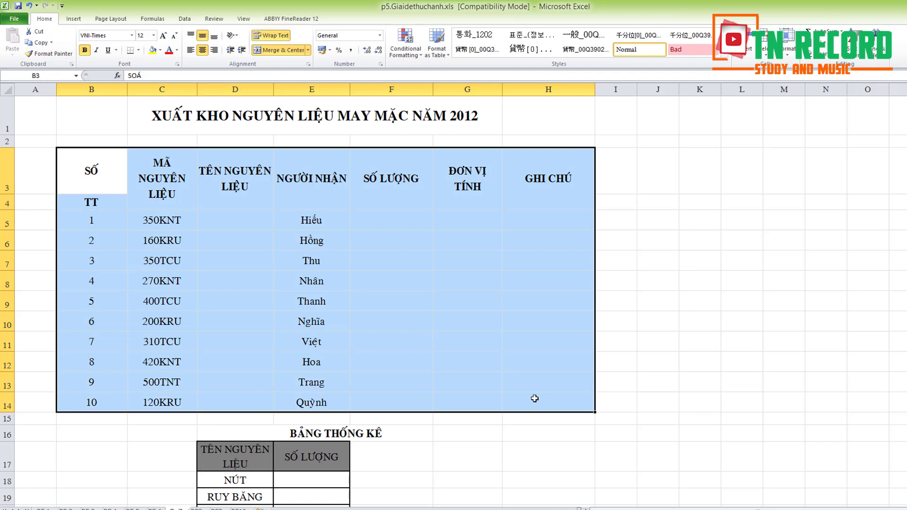
pyautogui.click(139, 50)
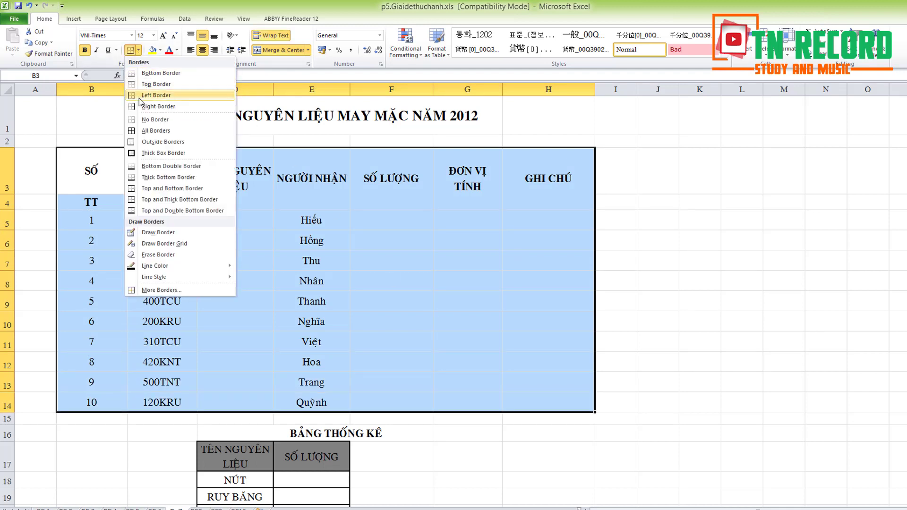
pyautogui.click(152, 130)
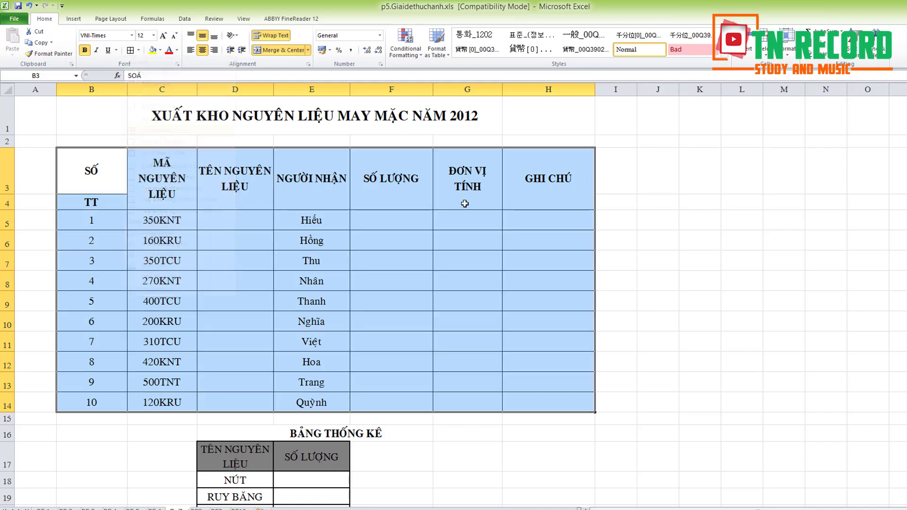
pyautogui.click(654, 243)
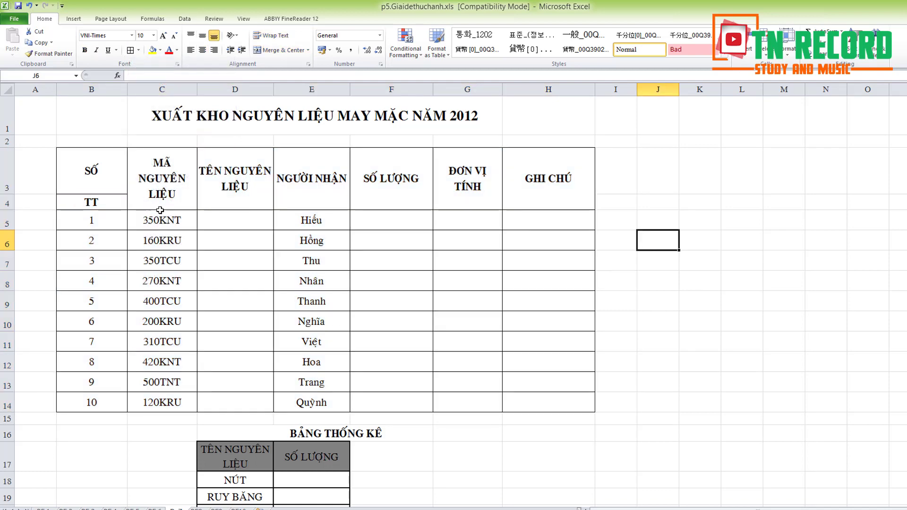
# - Fill the main table's header cells in B3:H4 with grey
pyautogui.moveTo(71, 172); pyautogui.dragTo(546, 194)
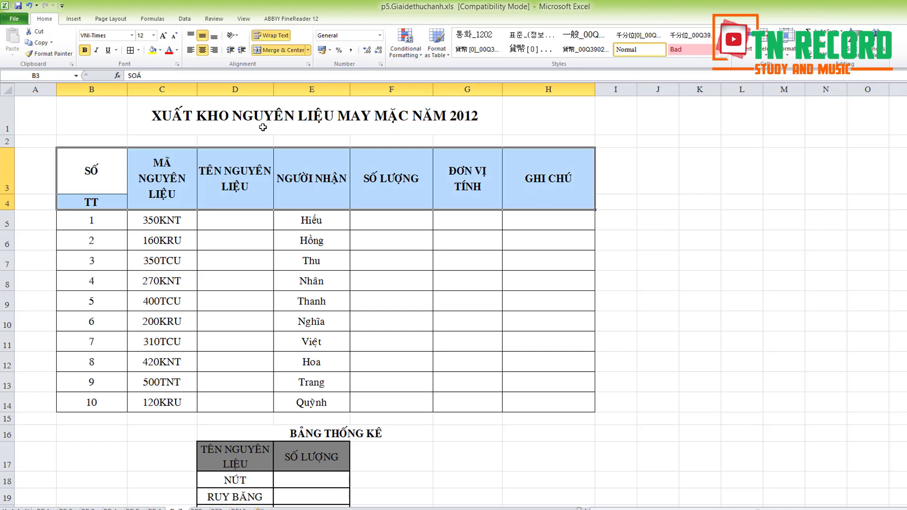
pyautogui.click(161, 51)
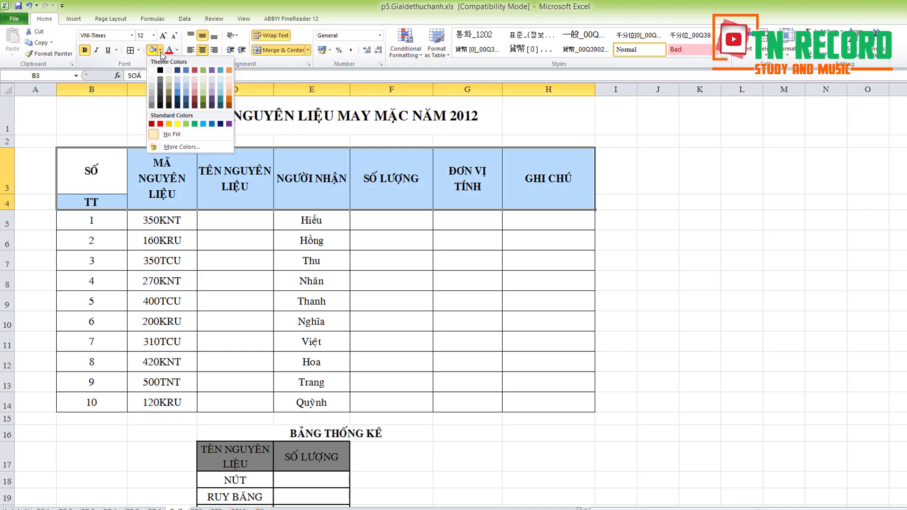
pyautogui.click(152, 101)
pyautogui.click(674, 269)
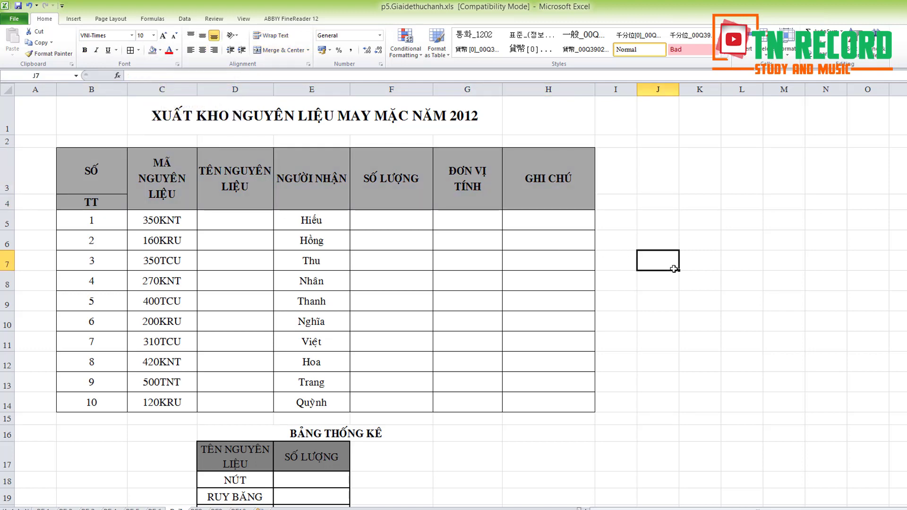
# - Reduce the height of the main table's header rows 3 and 4
pyautogui.scroll(-3, 664, 282)
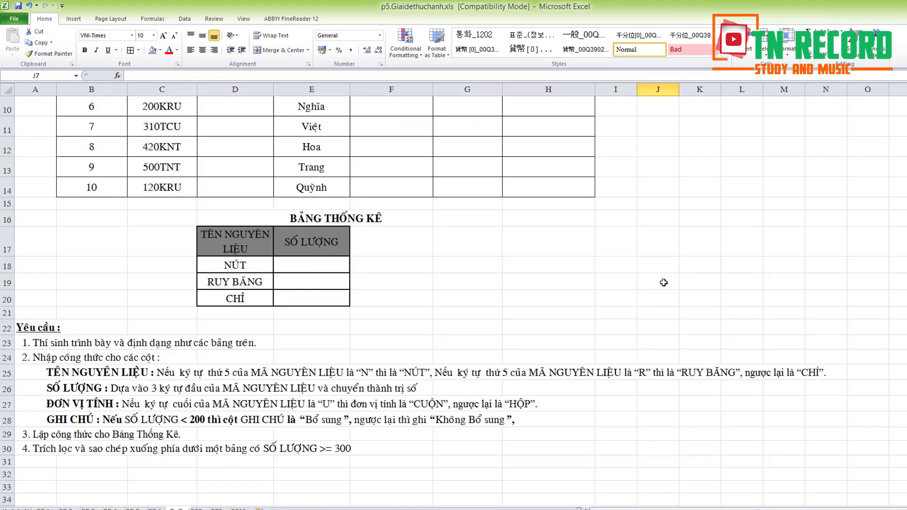
pyautogui.scroll(3, 642, 282)
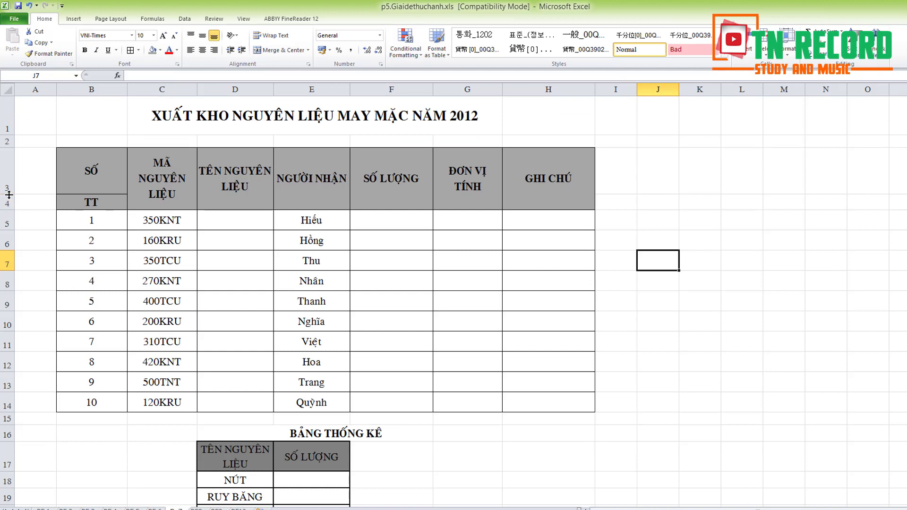
pyautogui.moveTo(9, 195)
pyautogui.mouseDown()
pyautogui.moveTo(8, 171)
pyautogui.moveTo(4, 184)
pyautogui.mouseUp()
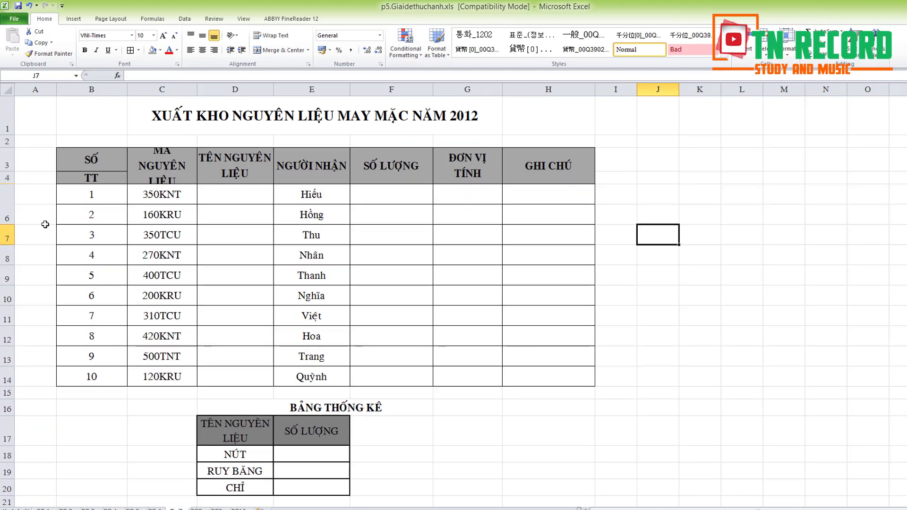
# - Read the rule for the TÊN NGUYÊN LIỆU column in the requirements below the tables
pyautogui.scroll(-2, 67, 329)
pyautogui.scroll(-1, 63, 353)
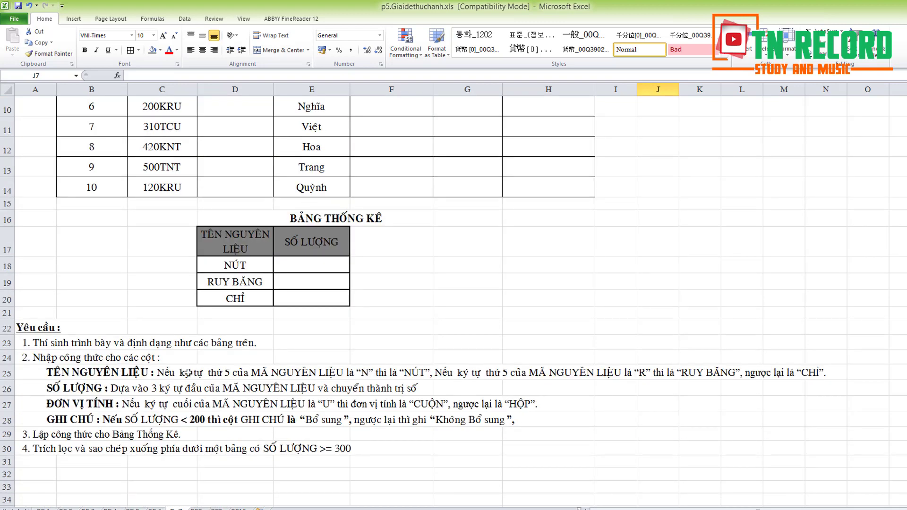
pyautogui.click(199, 374)
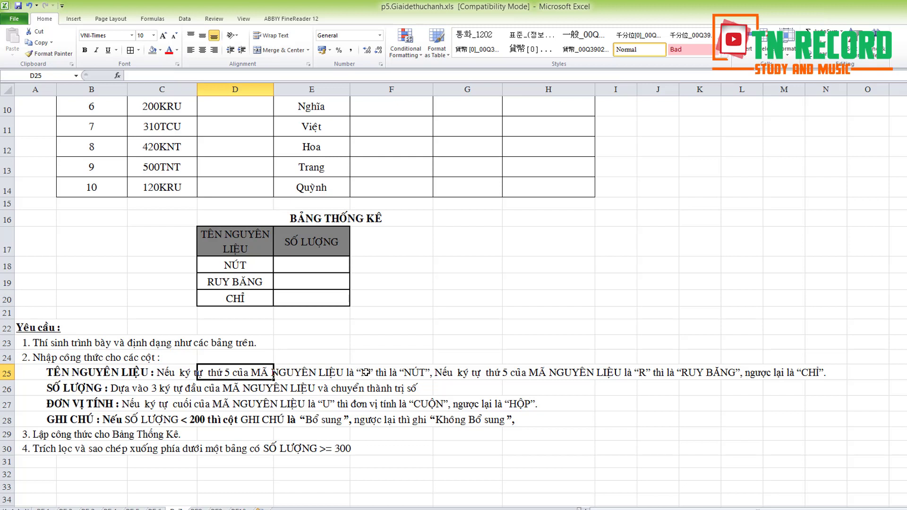
pyautogui.click(365, 373)
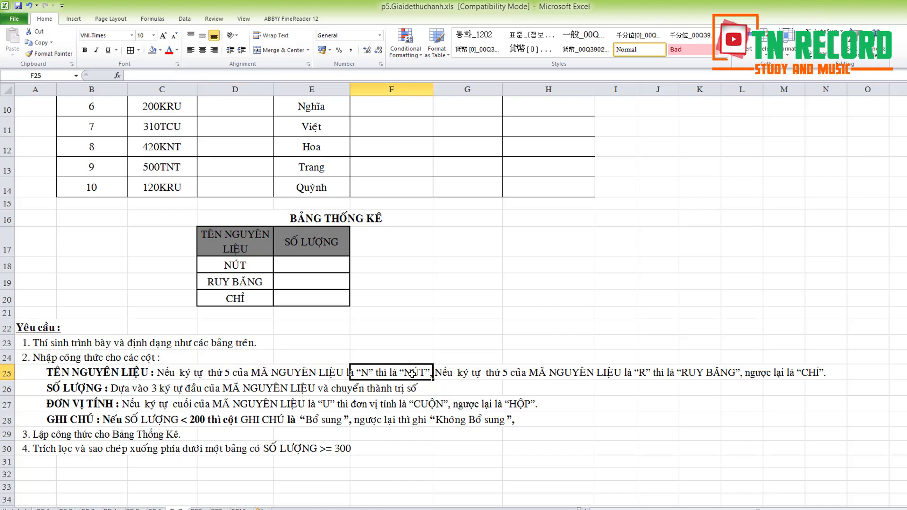
pyautogui.click(643, 373)
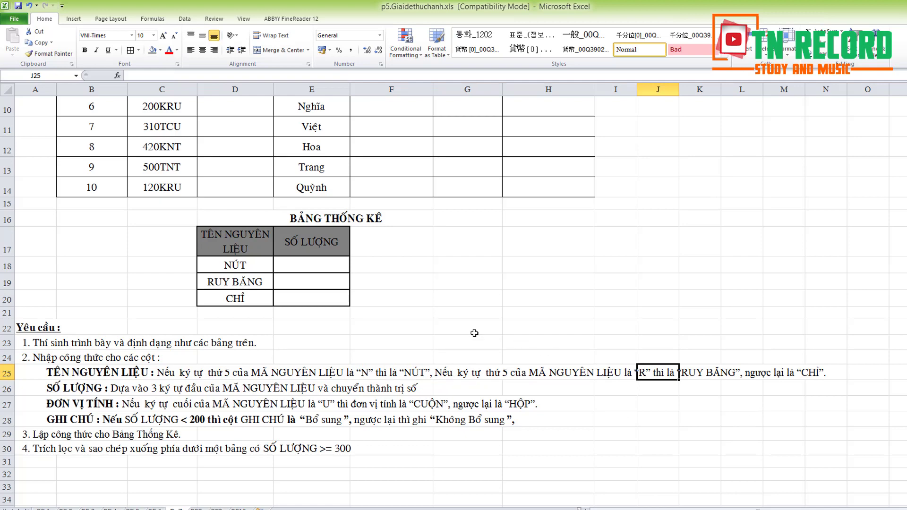
pyautogui.scroll(3, 237, 298)
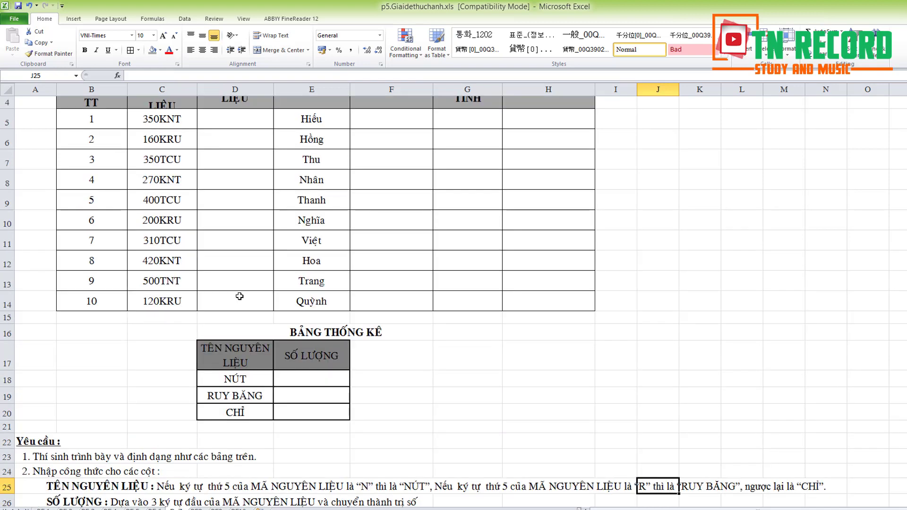
# - Start an IF formula in D5 that tests whether the fifth character of C5 is "N", using mid(C5;5;1)="N"
pyautogui.click(234, 195)
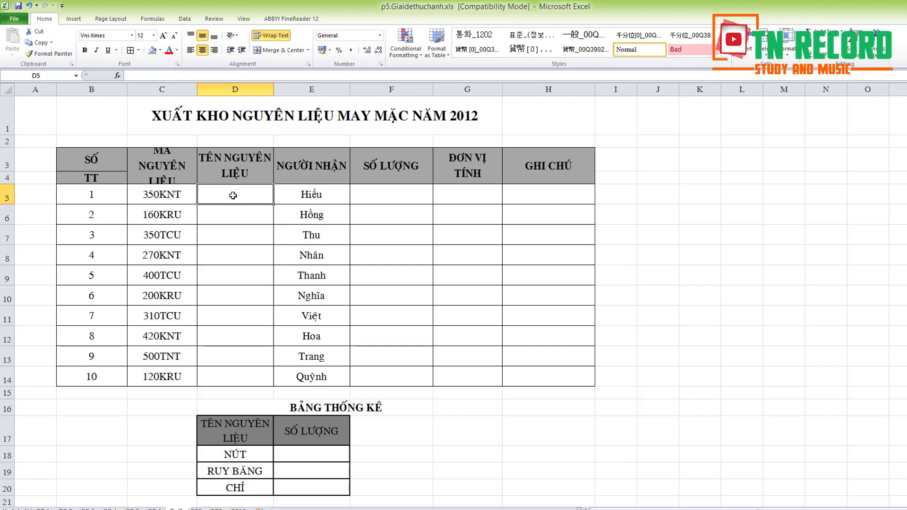
pyautogui.write('=')
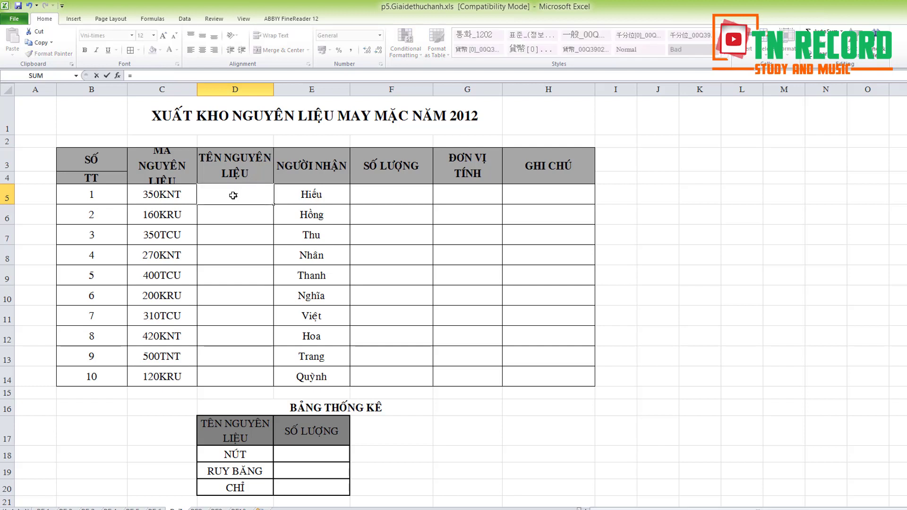
pyautogui.write('if')
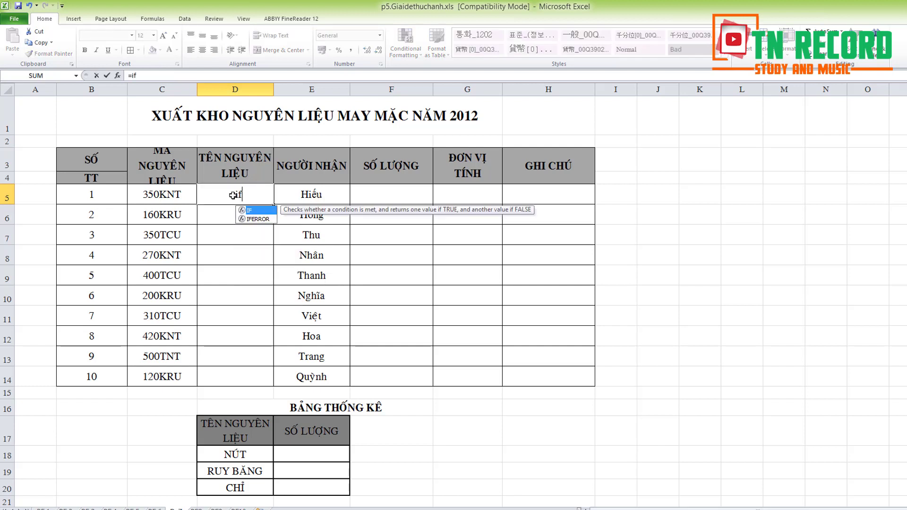
pyautogui.write('(mi')
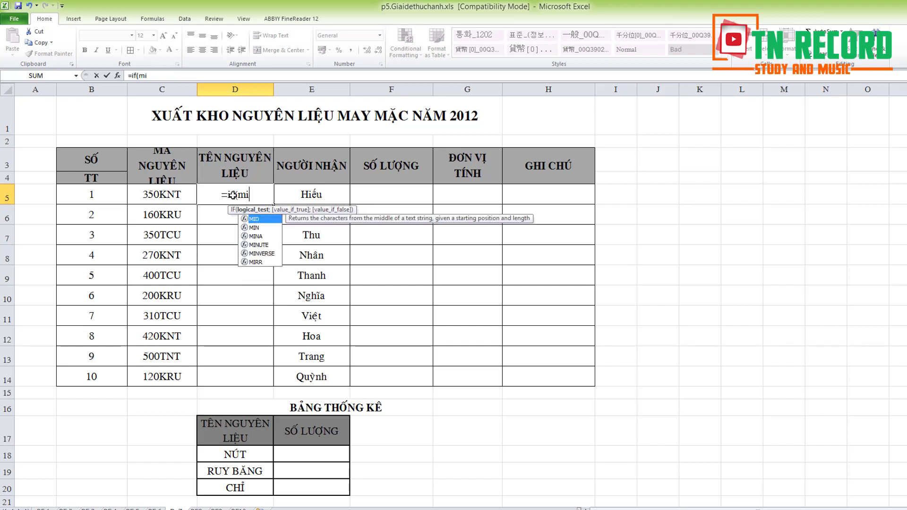
pyautogui.write('d(')
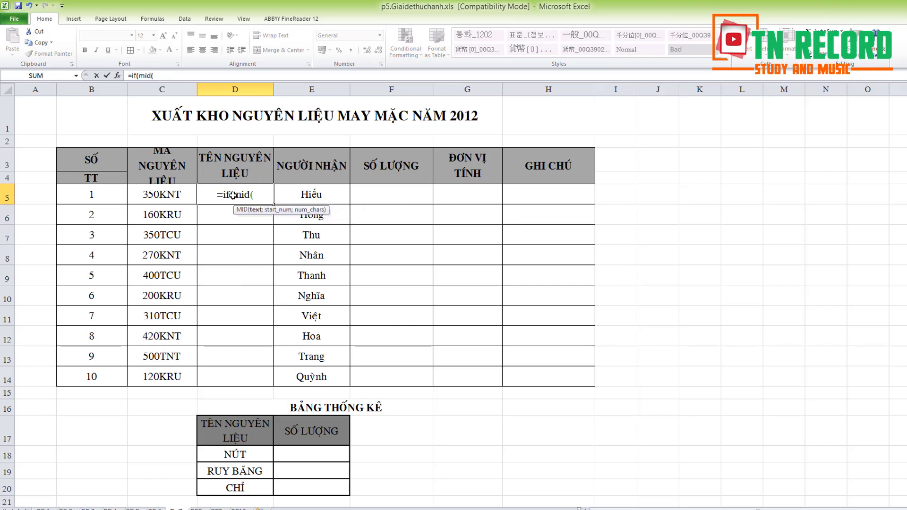
pyautogui.click(179, 198)
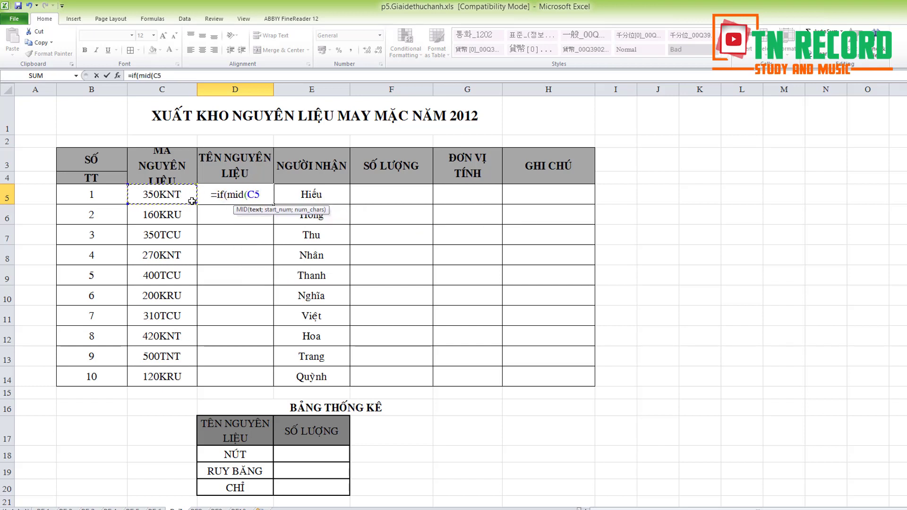
pyautogui.write(';')
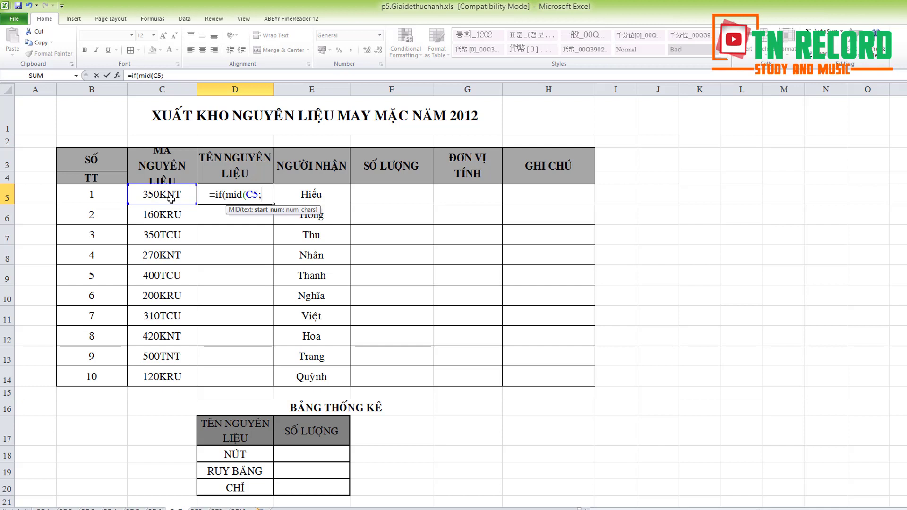
pyautogui.write('5')
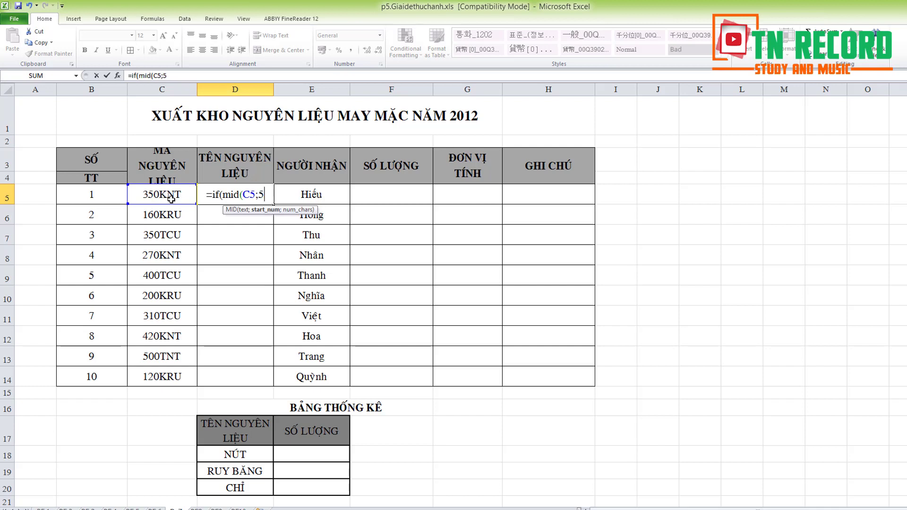
pyautogui.write(';')
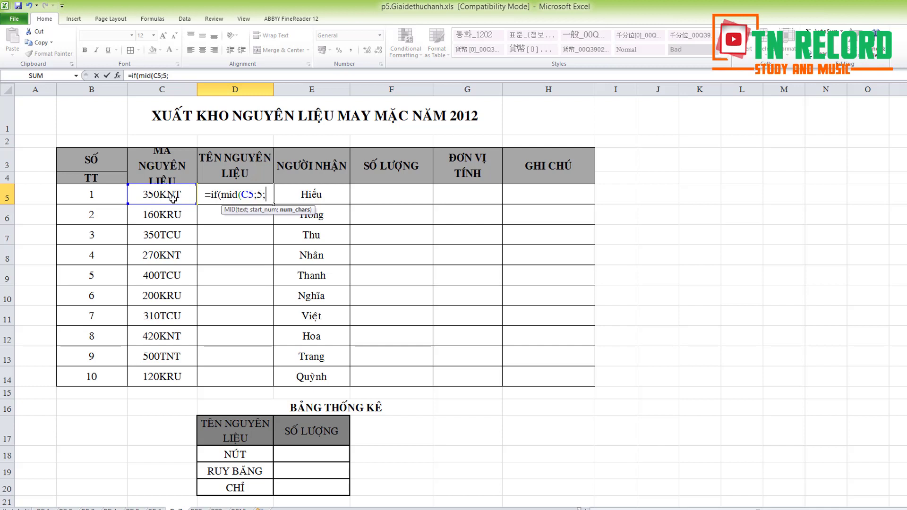
pyautogui.write('1')
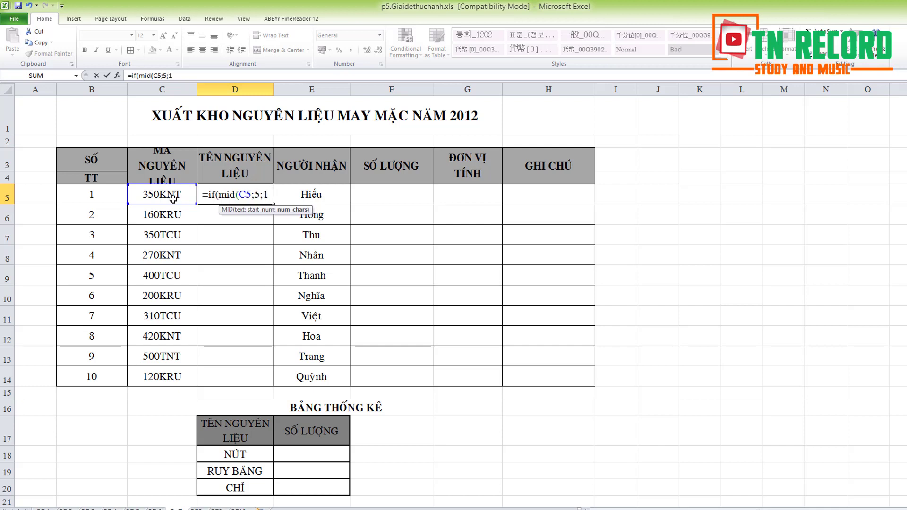
pyautogui.write(')=')
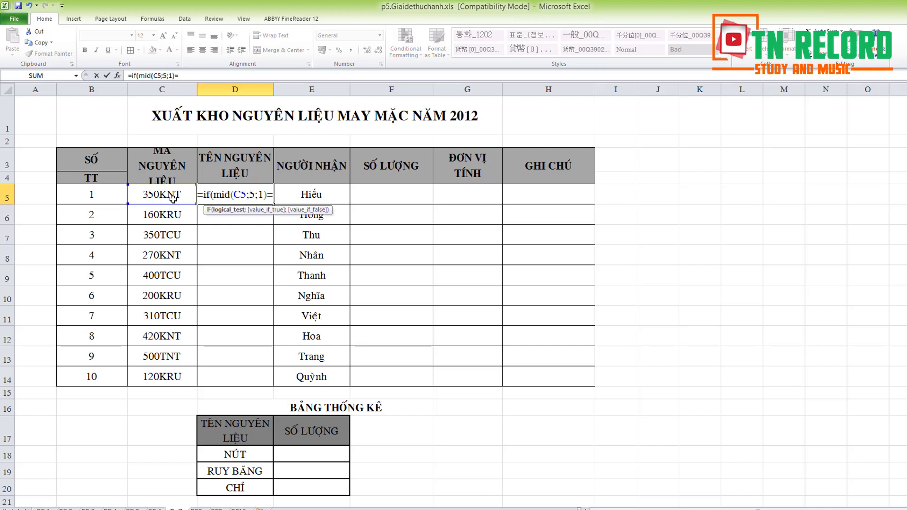
pyautogui.write('"')
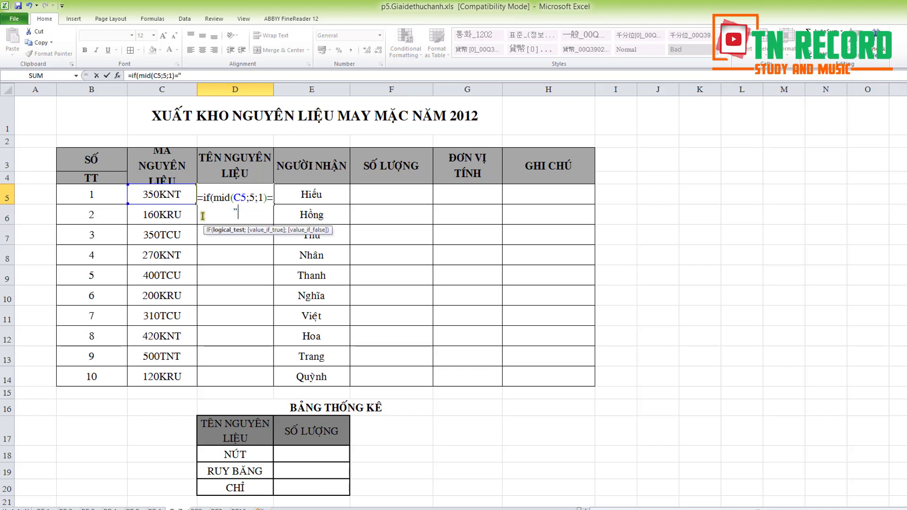
pyautogui.write('N";"')
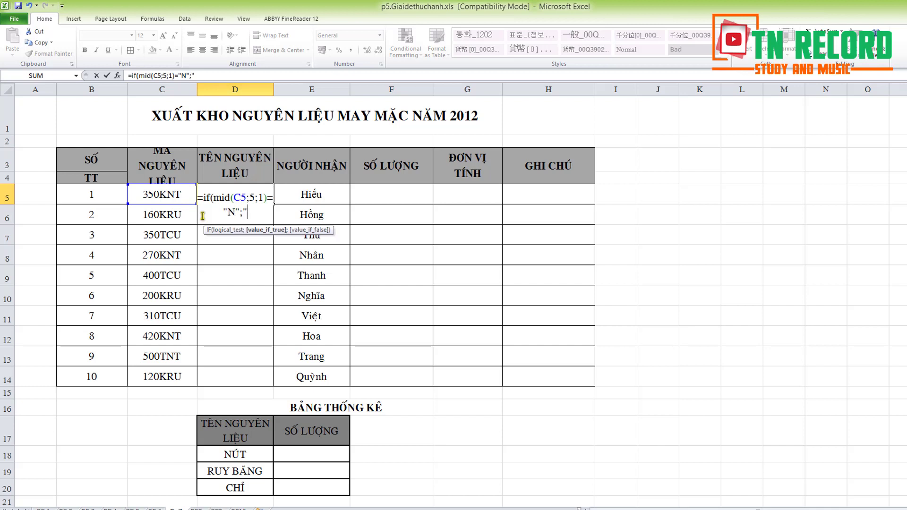
# - Start the value-if-true text in the D5 formula and set UniKey's character encoding to VNI Windows
pyautogui.write('NUTS')
pyautogui.press('BackSpace')
pyautogui.hotkey('ctrl', 'shift', 'F5')
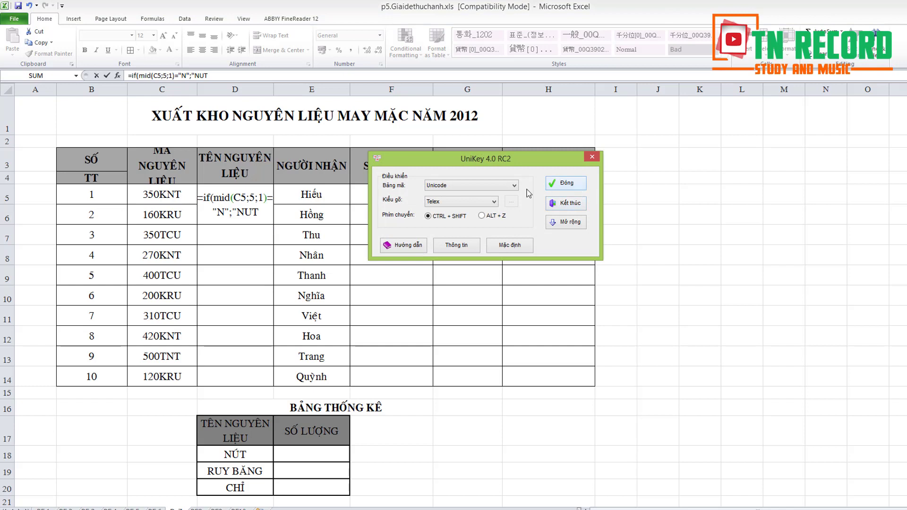
pyautogui.click(516, 188)
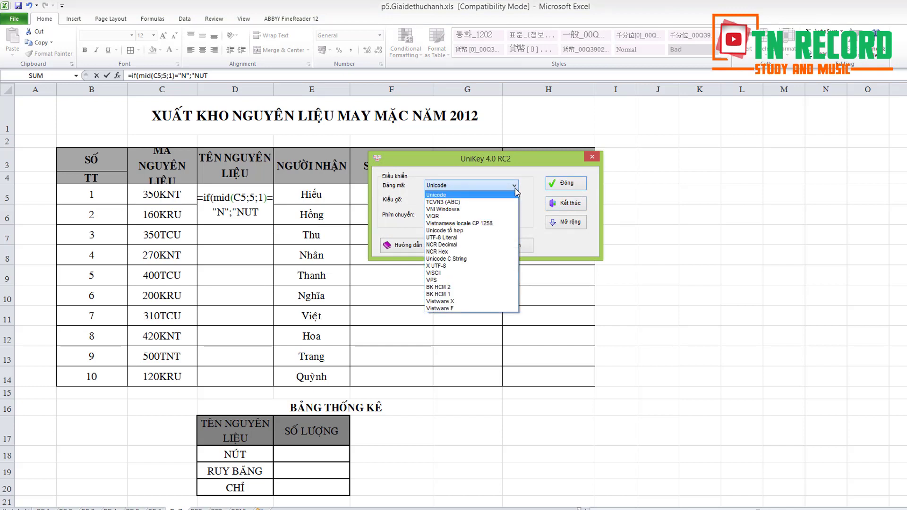
pyautogui.click(443, 209)
pyautogui.click(566, 183)
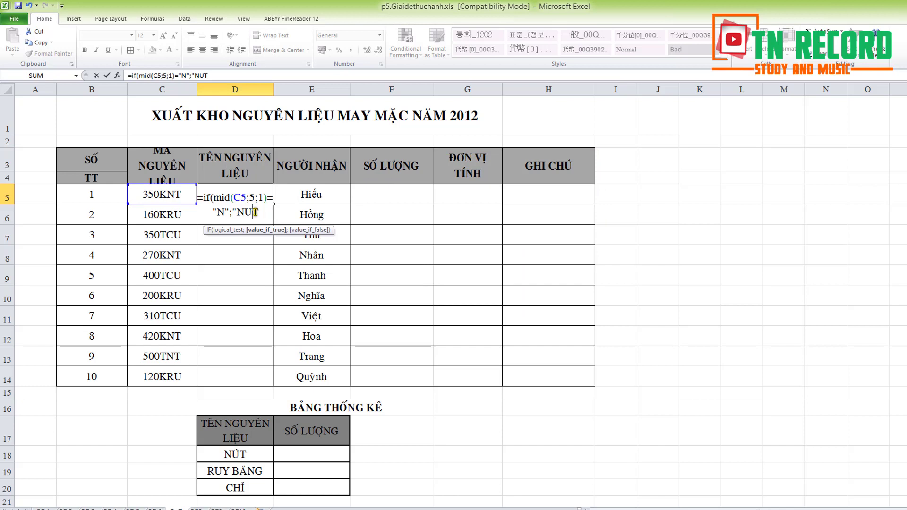
# - Enter "NÚT" with its Vietnamese accent as the value if true in the D5 formula, followed by a comma
pyautogui.press('BackSpace')
pyautogui.press('BackSpace')
pyautogui.write('ÚT')
pyautogui.write('"')
pyautogui.write(',')
# - Add a nested IF to the D5 formula that extracts the fifth character of C5 with MID(C5;5;1)
pyautogui.write('I')
pyautogui.write('F')
pyautogui.write('(')
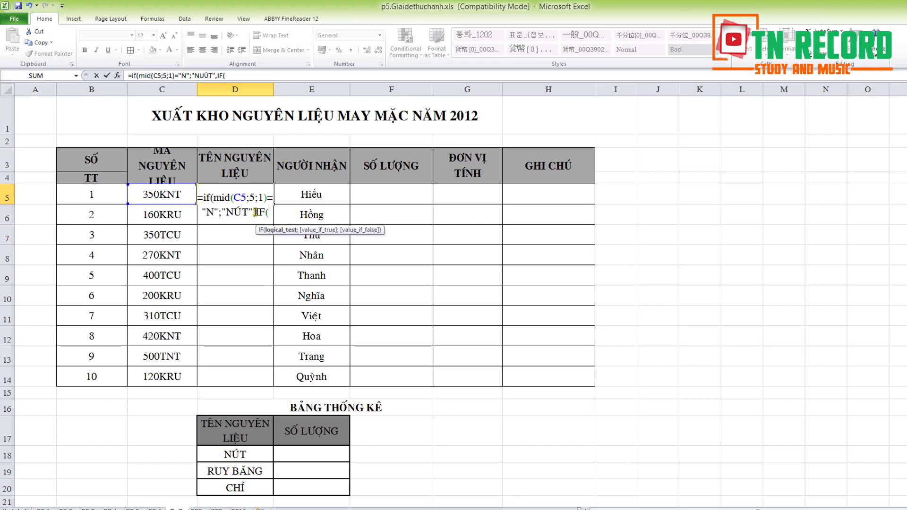
pyautogui.write('MID')
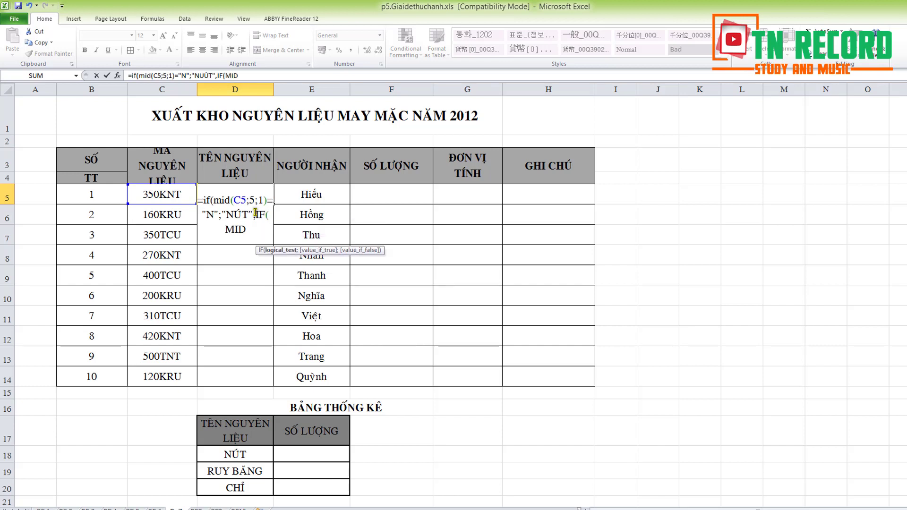
pyautogui.write('(')
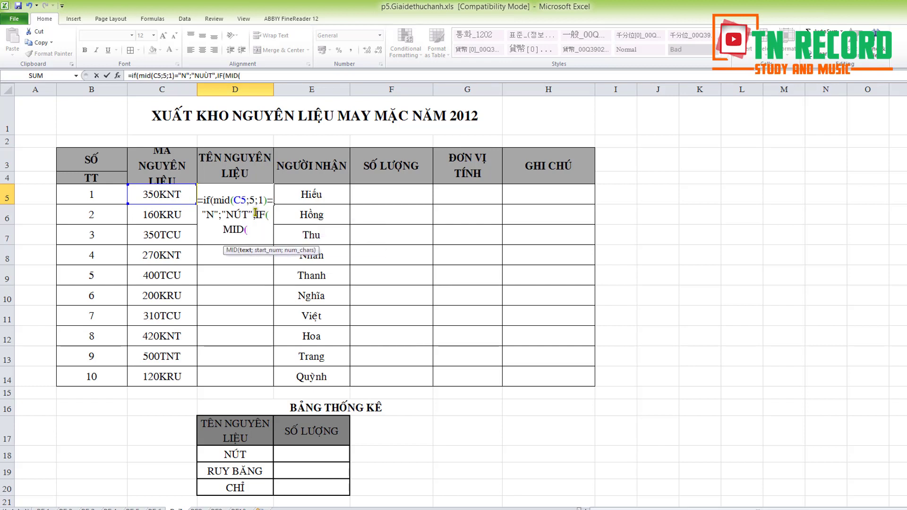
pyautogui.click(181, 193)
pyautogui.write('(')
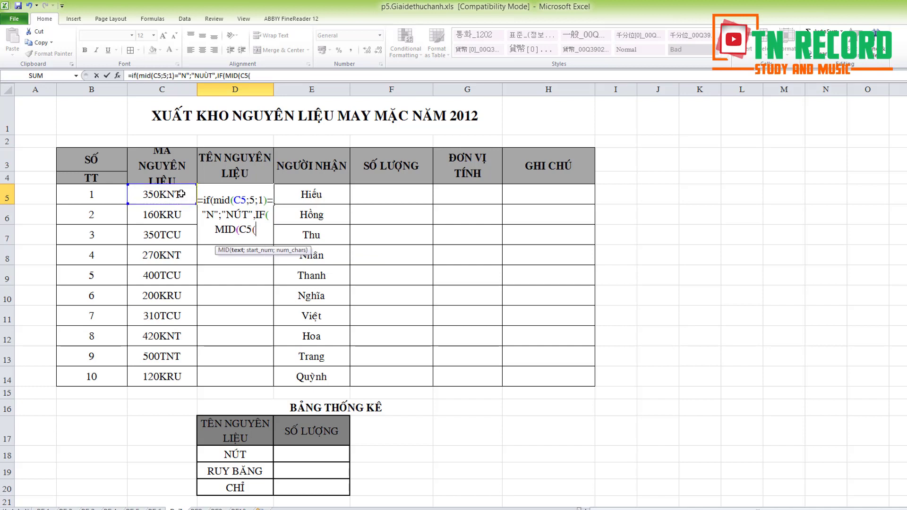
pyautogui.press('BackSpace')
pyautogui.write(';')
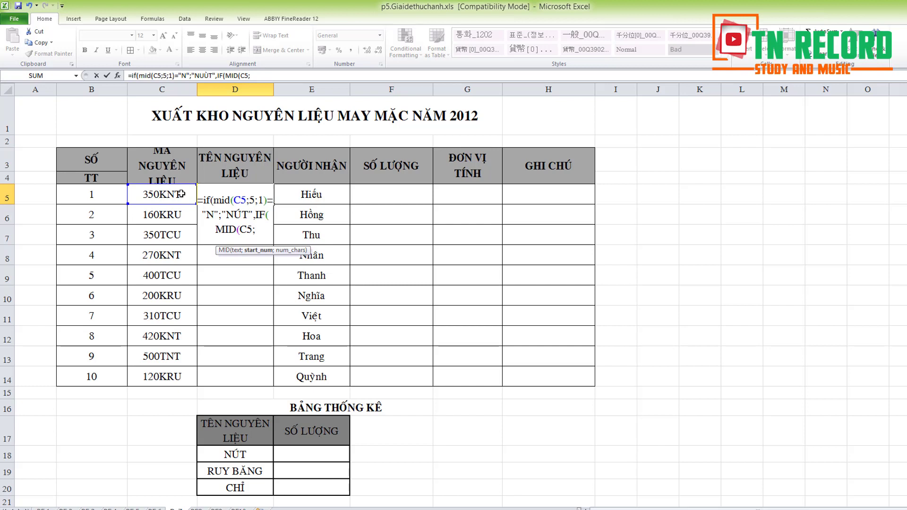
pyautogui.write('5')
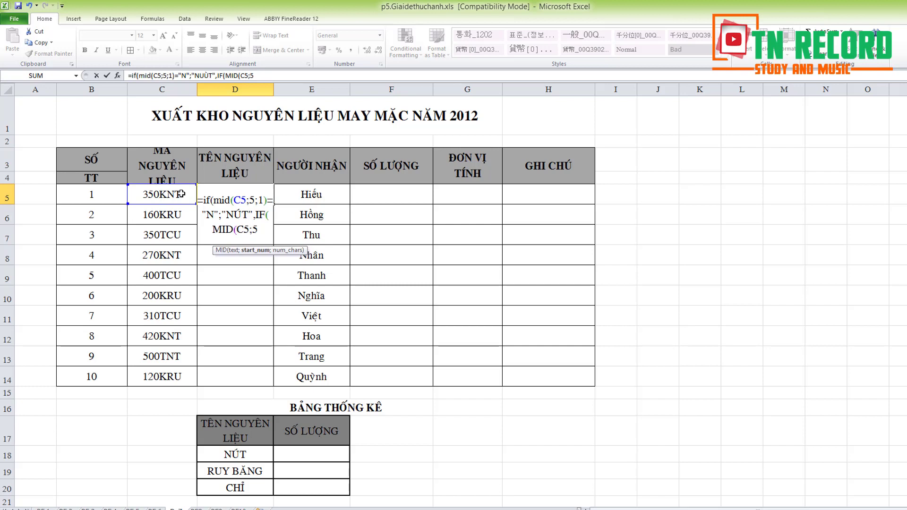
pyautogui.write(';1')
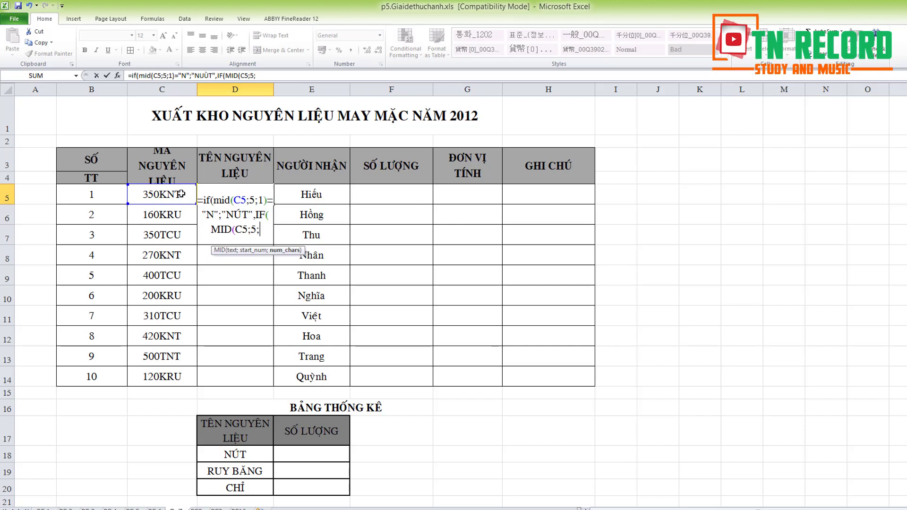
# - Compare the nested MID with R" and try to confirm the D5 formula
pyautogui.write(')=')
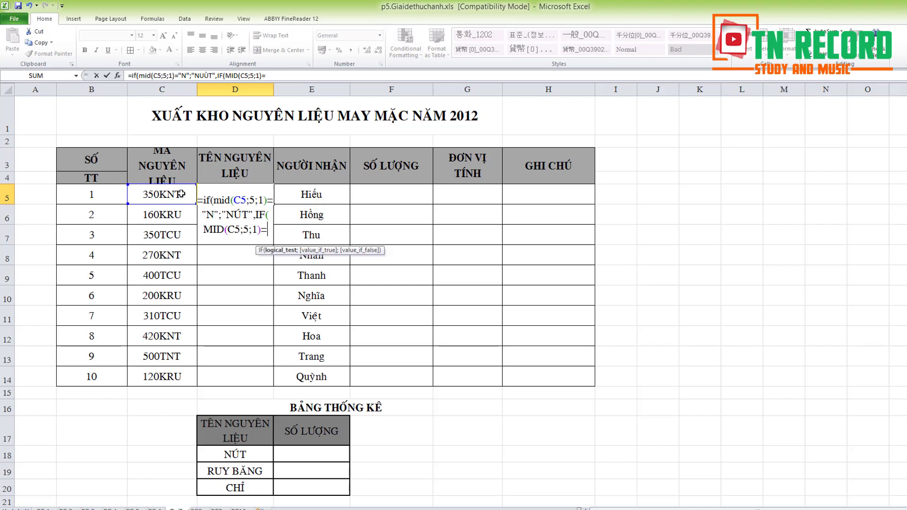
pyautogui.write('R')
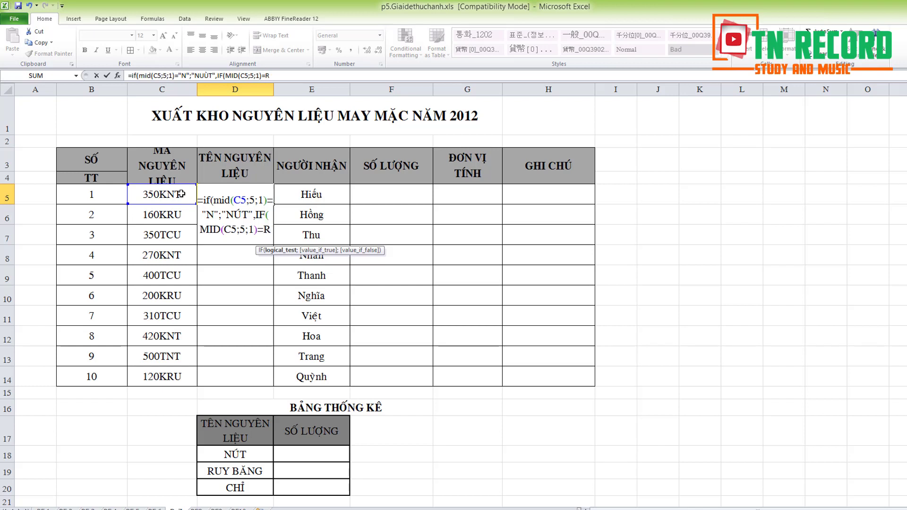
pyautogui.write('"')
pyautogui.press('Return')
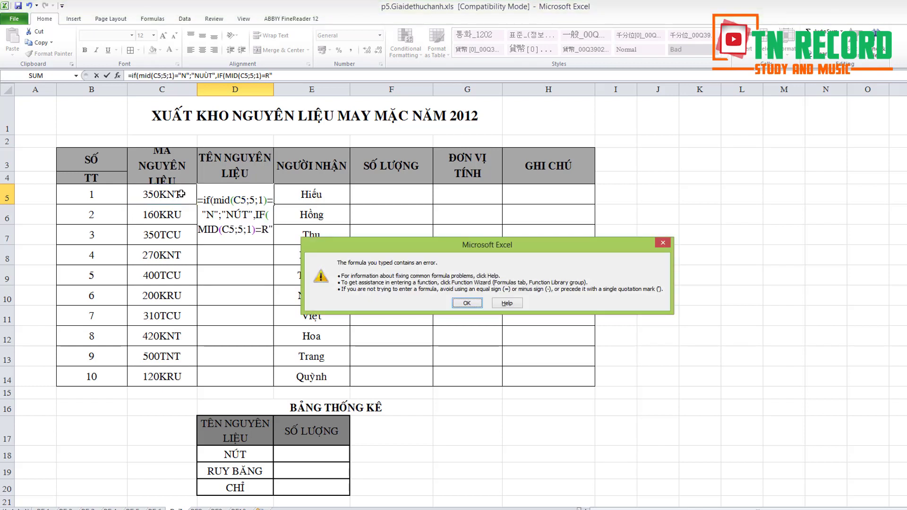
pyautogui.click(664, 244)
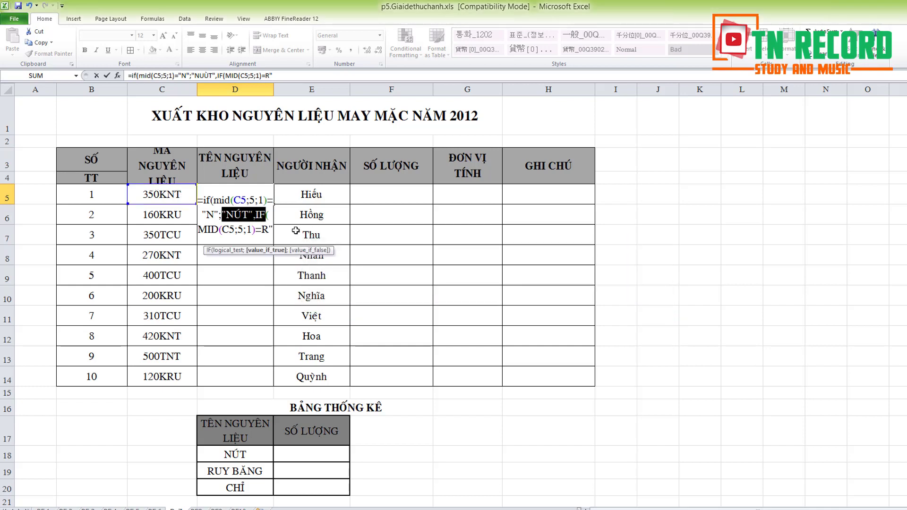
# - Correct the D5 formula by replacing the comma after "NÚT" with a semicolon and adding the missing opening quotation mark before R
pyautogui.click(263, 230)
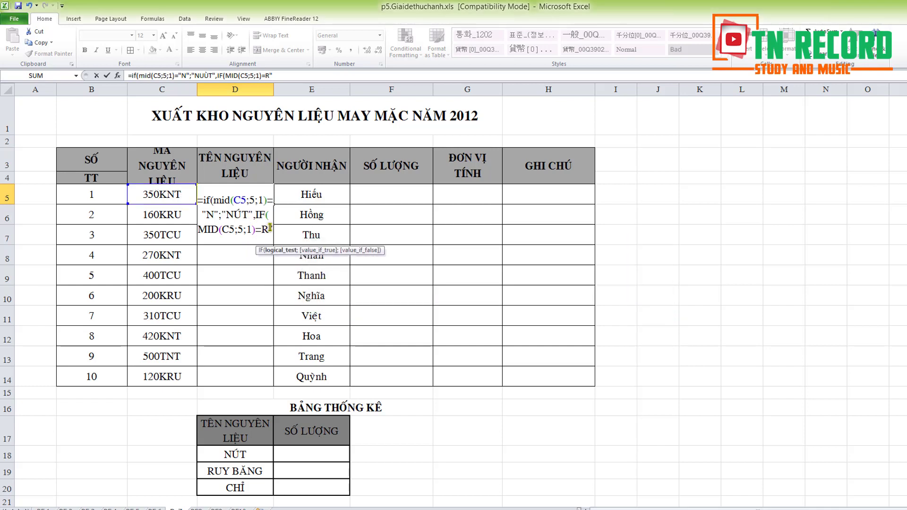
pyautogui.click(257, 215)
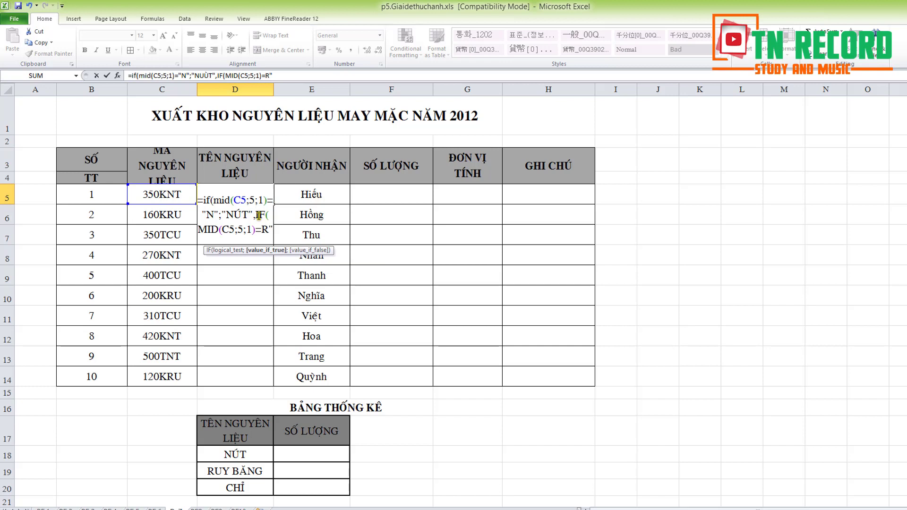
pyautogui.press('BackSpace')
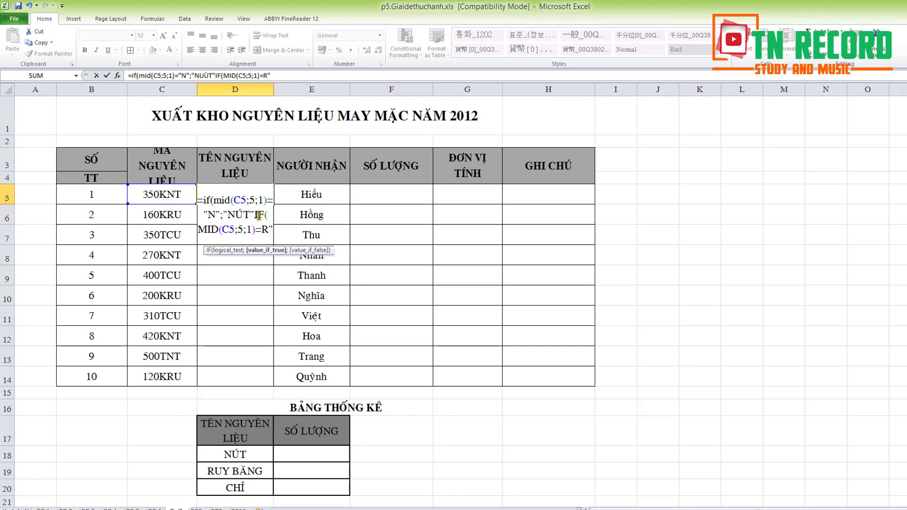
pyautogui.write(';')
pyautogui.click(262, 230)
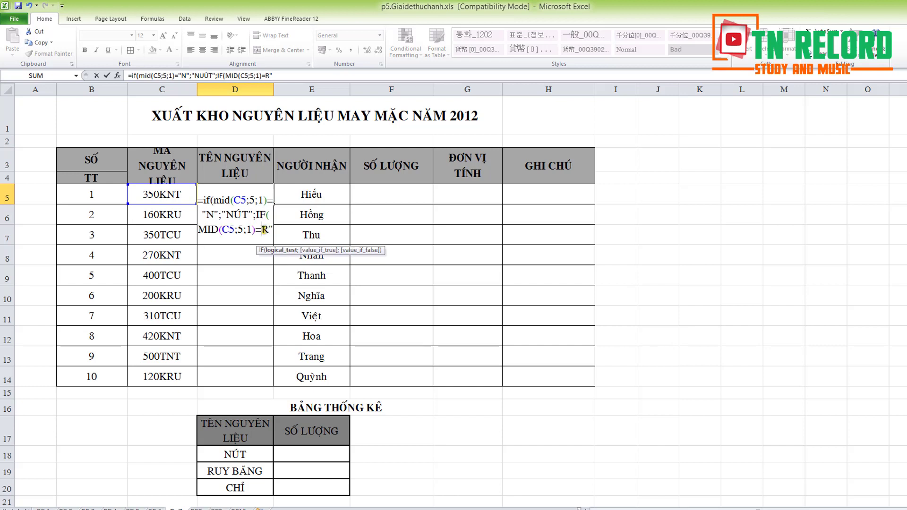
pyautogui.write('"')
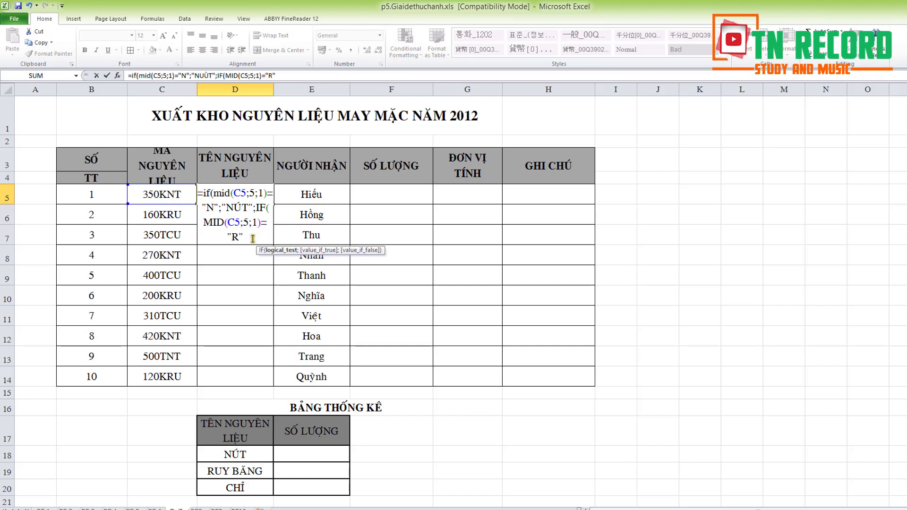
# - Enter "RUY BĂNG" as the nested IF's value if true in the D5 formula
pyautogui.write(';')
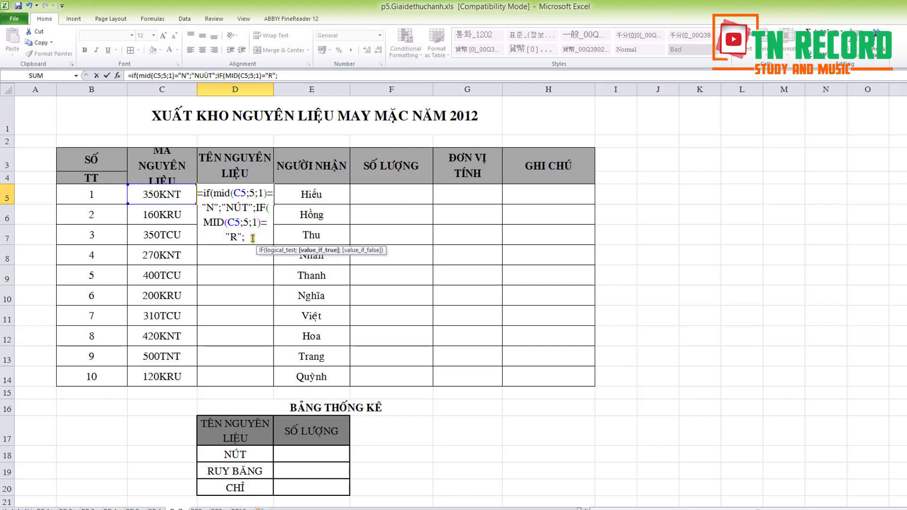
pyautogui.write('"RUY BA')
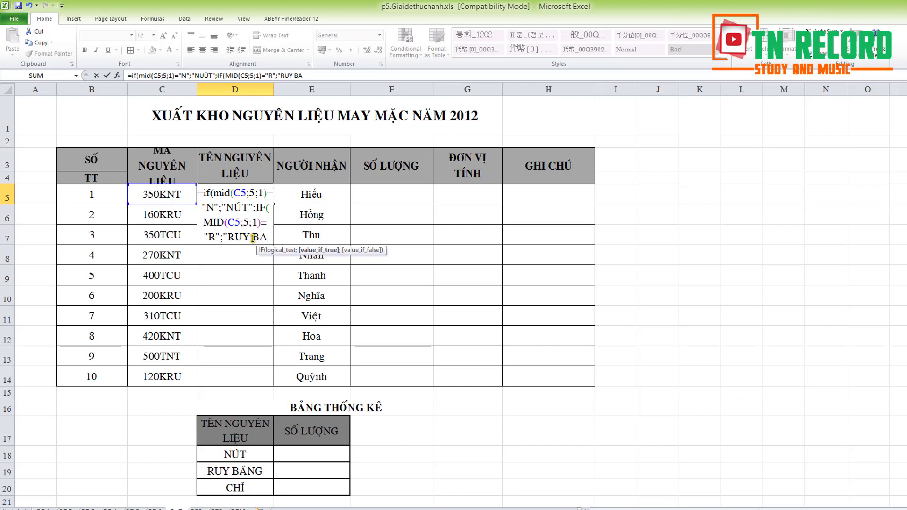
pyautogui.write('WNG')
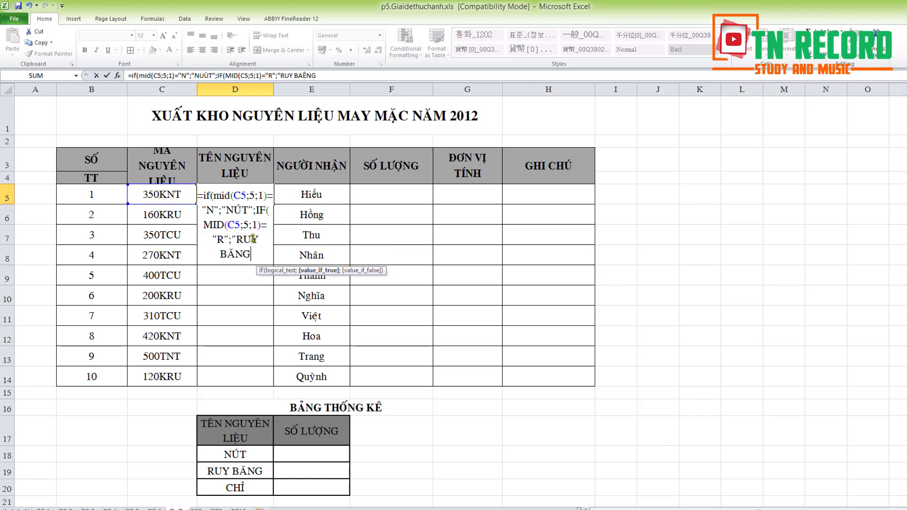
pyautogui.write('";')
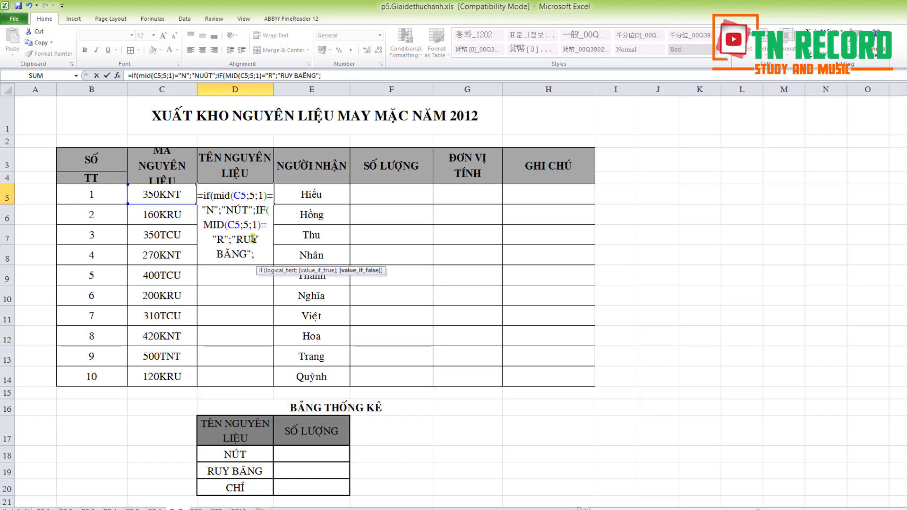
# - Enter "CHỈ" as the nested IF's value if false, close both IF functions and confirm the D5 formula
pyautogui.write('"')
pyautogui.write('CHI')
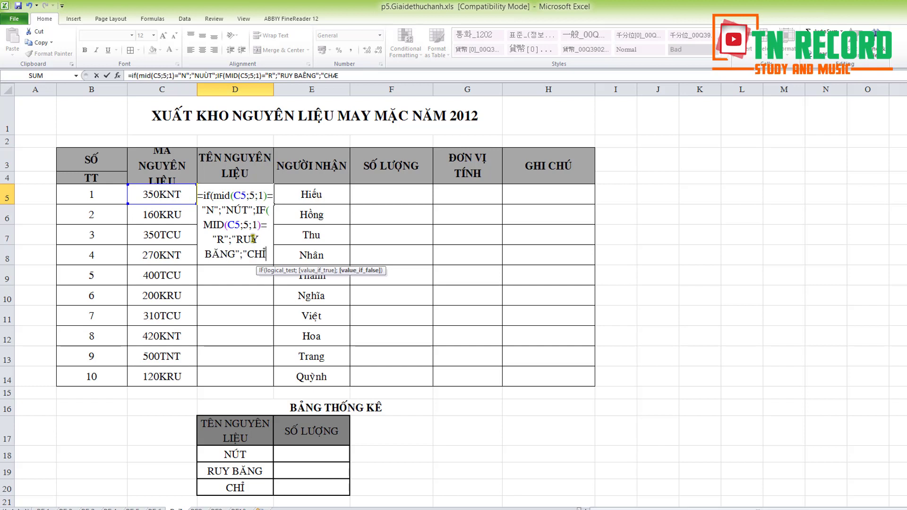
pyautogui.write('")')
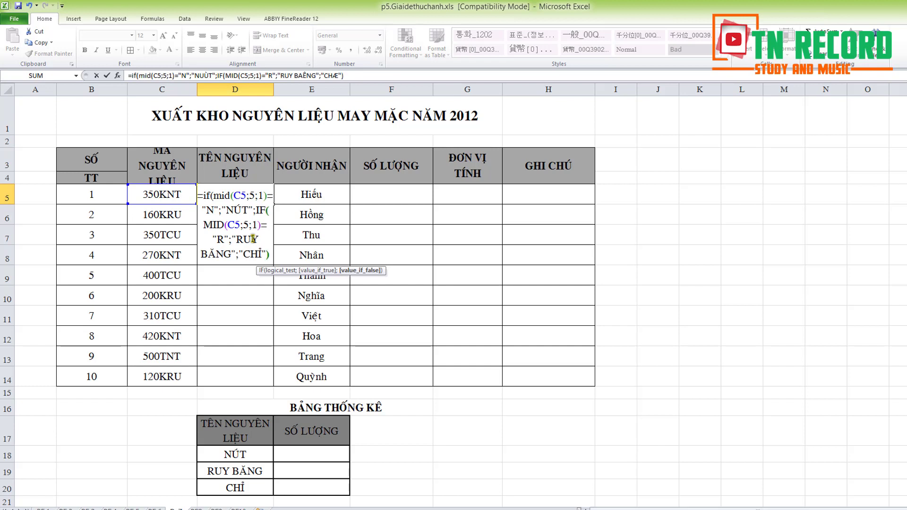
pyautogui.write(')')
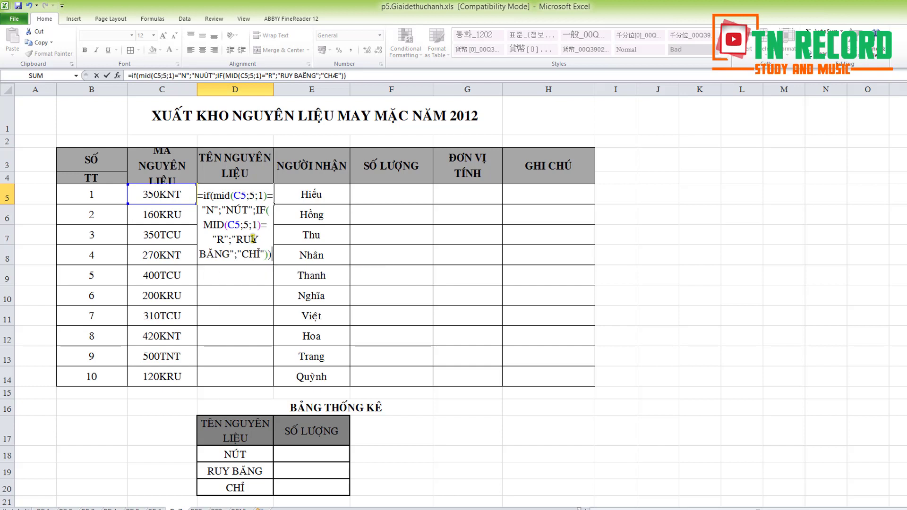
pyautogui.press('Return')
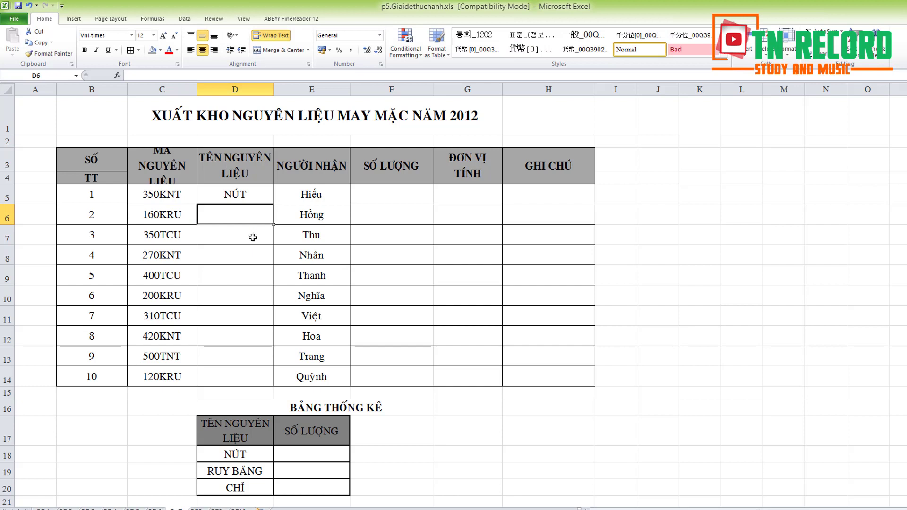
# - Fill the D5 formula down the TÊN NGUYÊN LIỆU column to D14
pyautogui.click(243, 193)
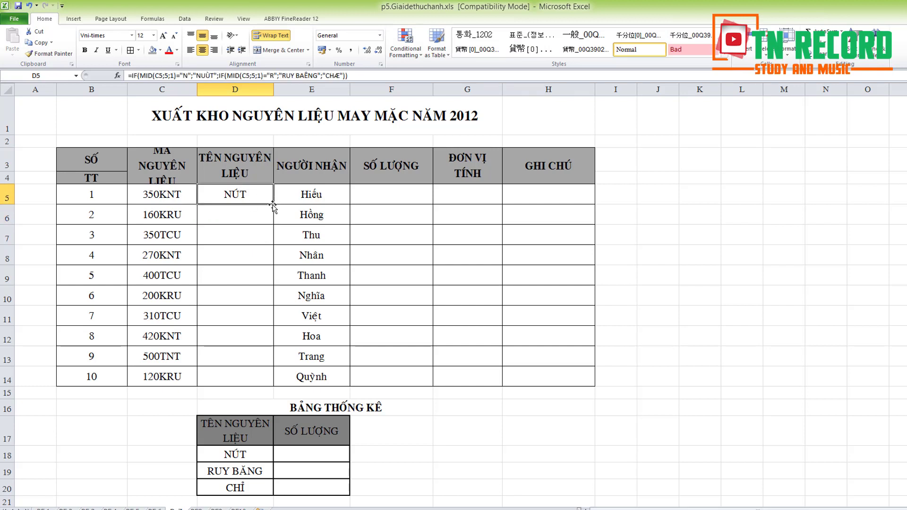
pyautogui.moveTo(273, 204); pyautogui.dragTo(260, 383)
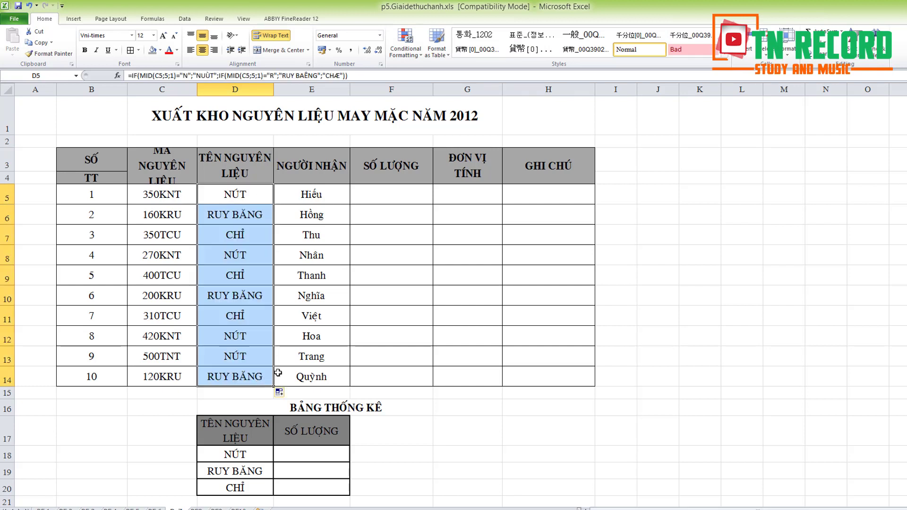
# - Review the complete nested IF formula in D5 by highlighting it from the first IF to the closing parentheses
pyautogui.click(235, 194)
pyautogui.doubleClick(236, 194)
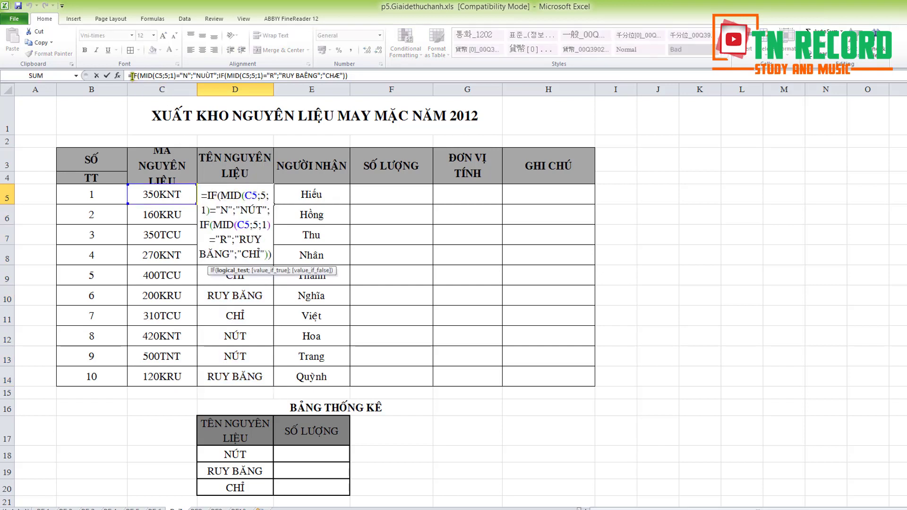
pyautogui.moveTo(132, 77); pyautogui.dragTo(354, 79)
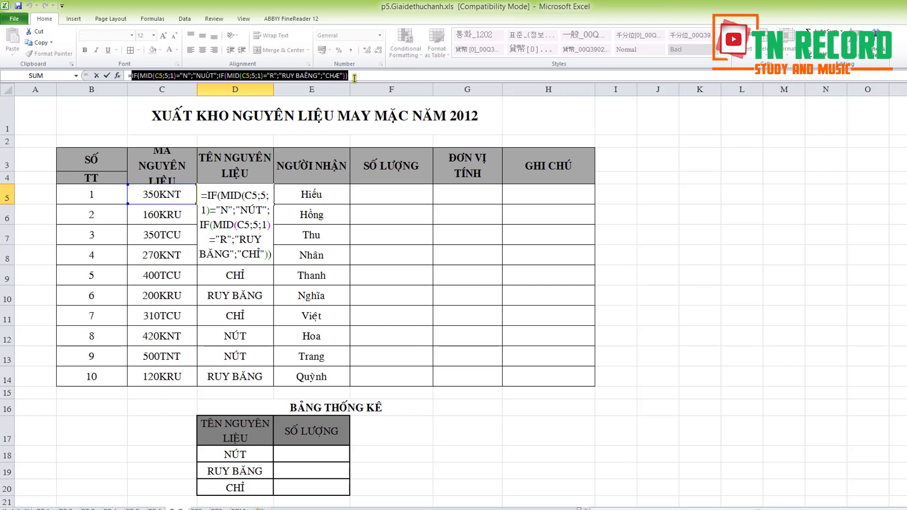
pyautogui.press('Return')
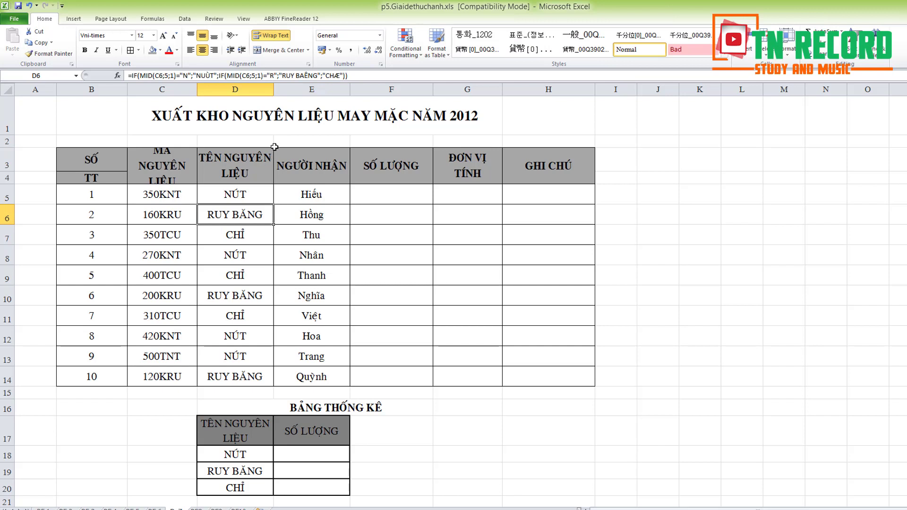
# - Widen the TÊN NGUYÊN LIỆU column and review both IF functions of the formula in D5
pyautogui.moveTo(274, 89); pyautogui.dragTo(345, 89)
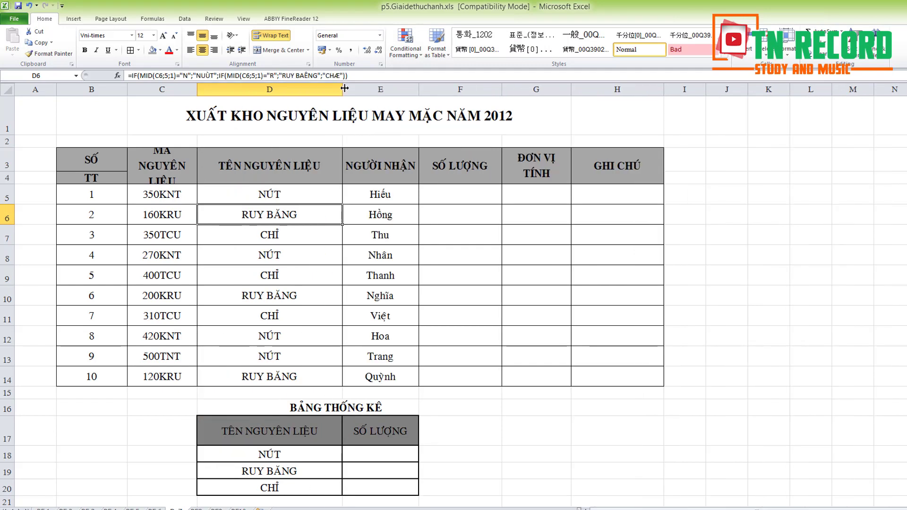
pyautogui.doubleClick(279, 195)
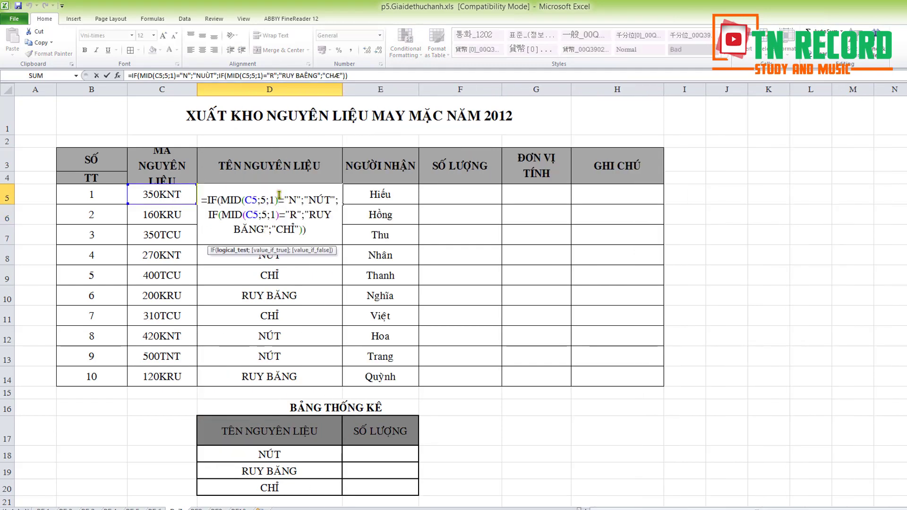
pyautogui.moveTo(208, 200); pyautogui.dragTo(332, 201)
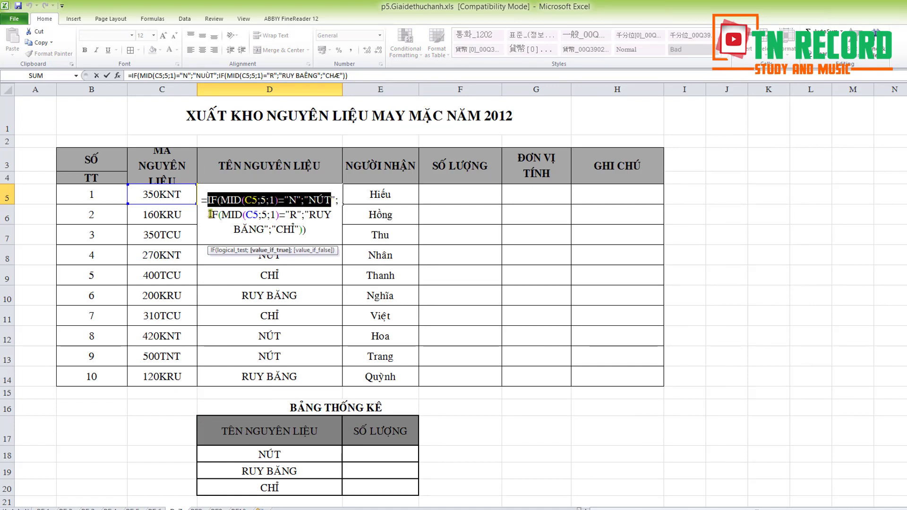
pyautogui.moveTo(210, 214); pyautogui.dragTo(318, 226)
pyautogui.press('Return')
# - Read the SỐ LƯỢNG requirement in row 26 of the exercise instructions
pyautogui.scroll(-3, 323, 272)
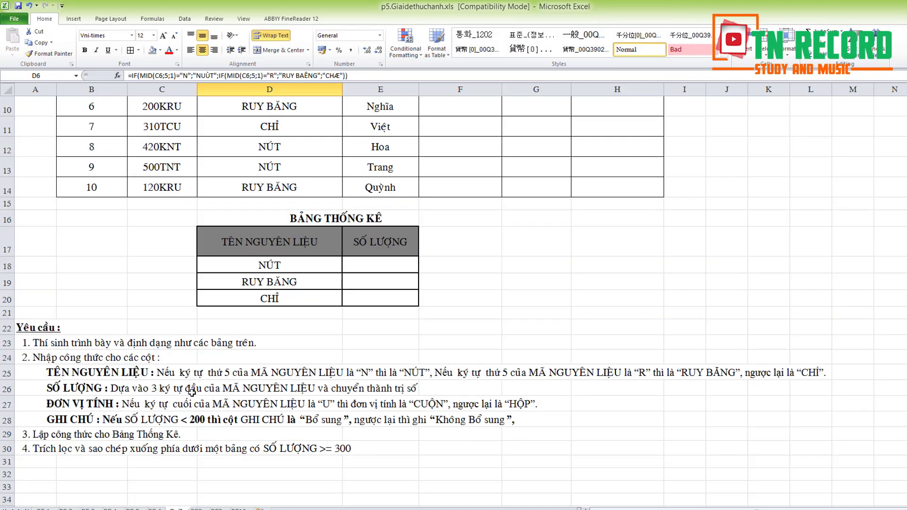
pyautogui.click(67, 389)
pyautogui.click(151, 392)
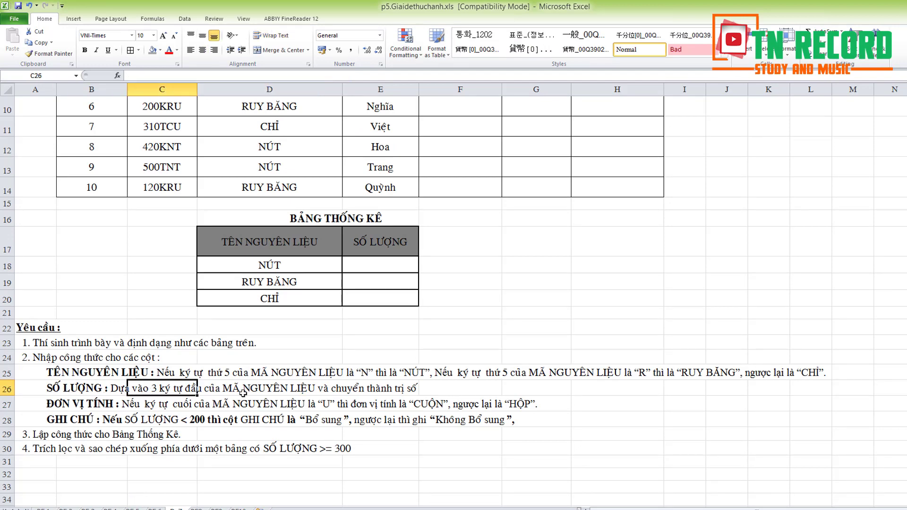
pyautogui.click(246, 393)
pyautogui.click(370, 390)
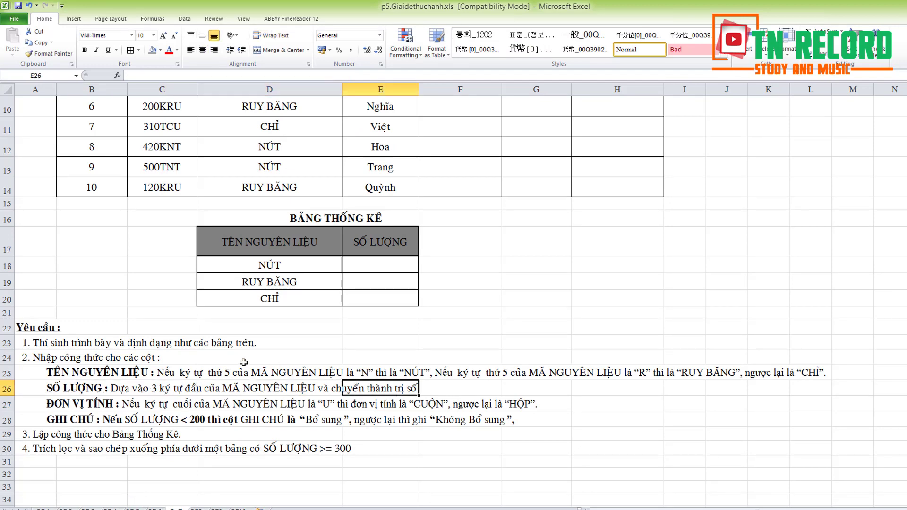
# - Enter =LEFT(C5;3) in F5 and fill it down the SỐ LƯỢNG column to F14
pyautogui.scroll(3, 241, 363)
pyautogui.click(447, 191)
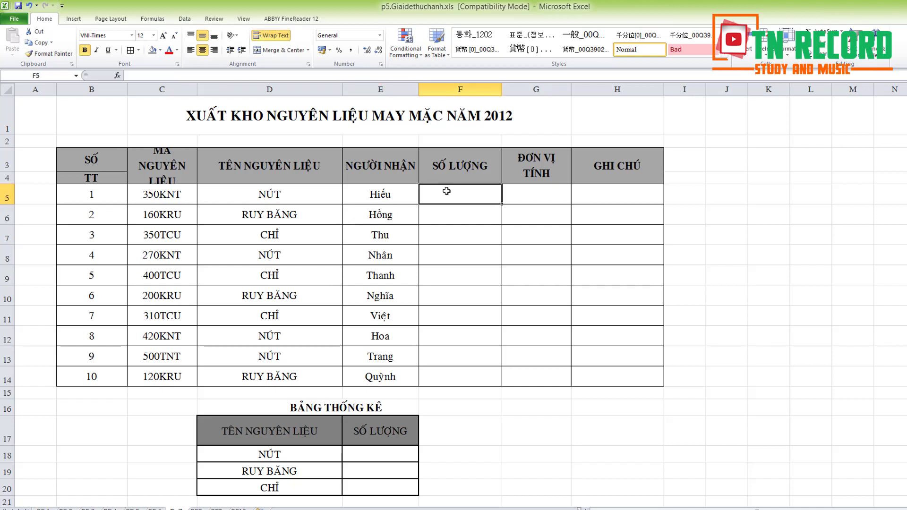
pyautogui.write('=')
pyautogui.write('l')
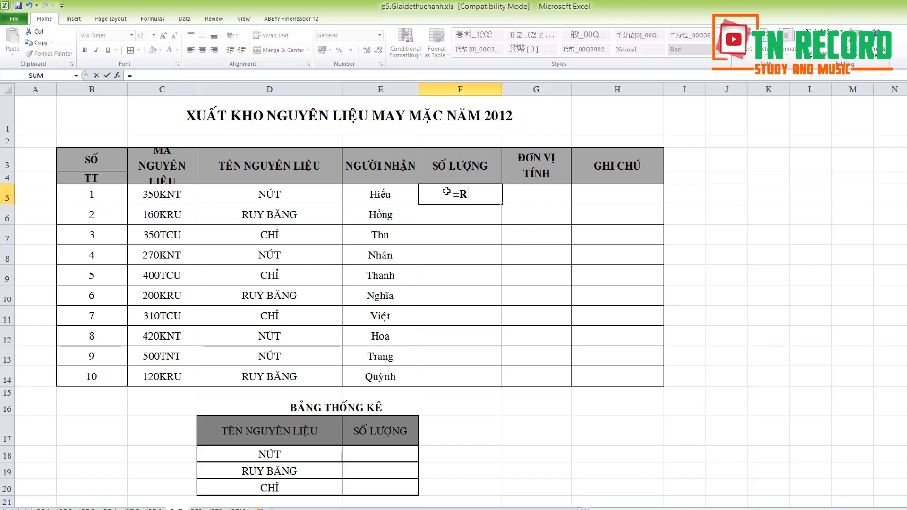
pyautogui.press('BackSpace')
pyautogui.write('LEFT')
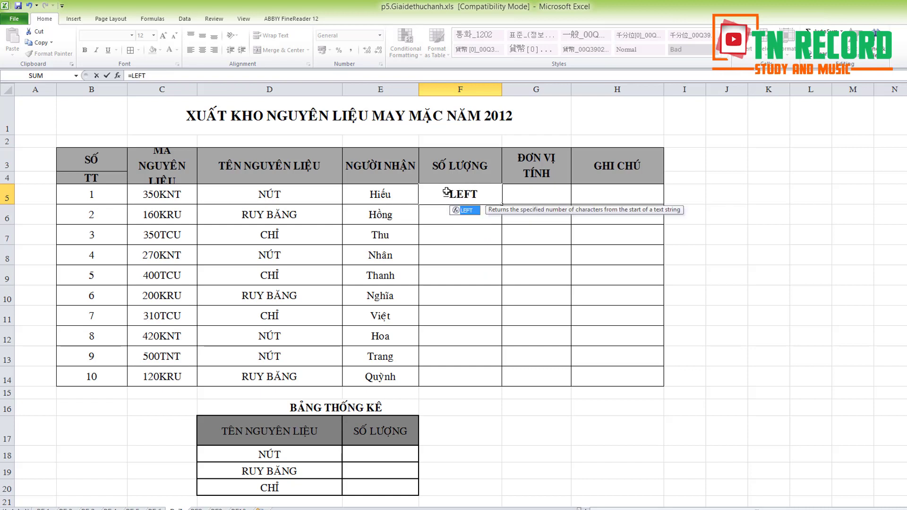
pyautogui.write('(')
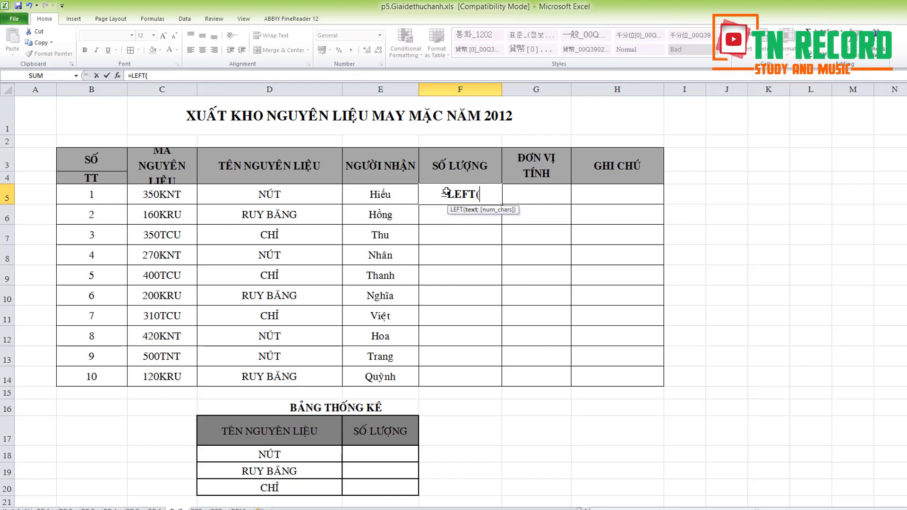
pyautogui.click(175, 194)
pyautogui.write(';3')
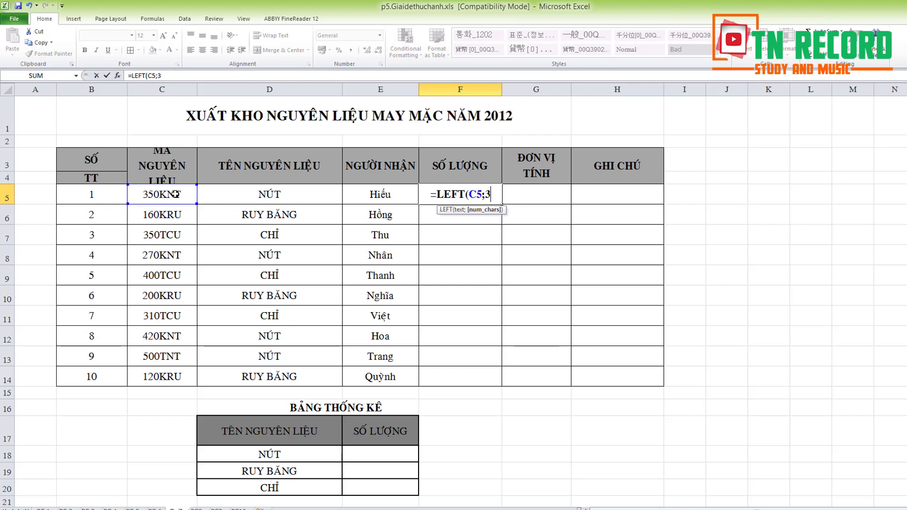
pyautogui.write(')')
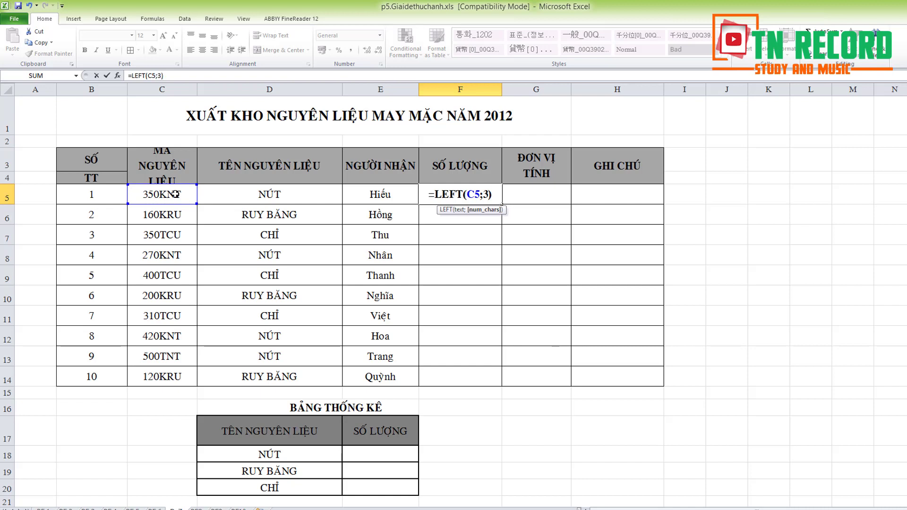
pyautogui.press('Return')
pyautogui.click(463, 189)
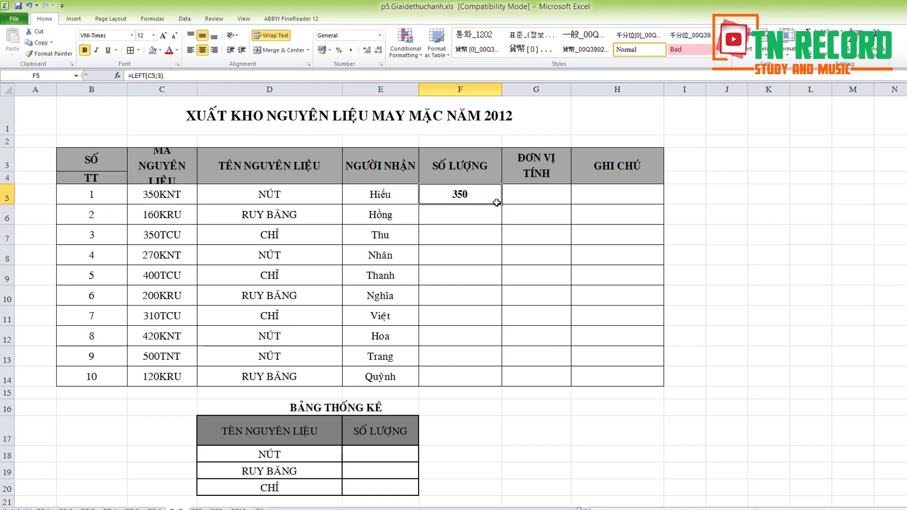
pyautogui.moveTo(503, 204); pyautogui.dragTo(500, 385)
# - Wrap the LEFT function in F5 in VALUE so the formula reads =VALUE(LEFT(C5;3))
pyautogui.doubleClick(453, 197)
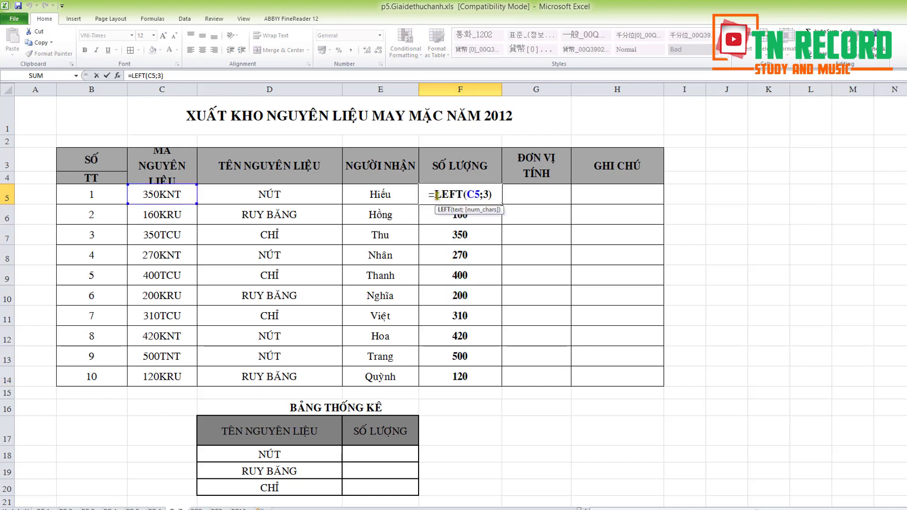
pyautogui.write('VALUE')
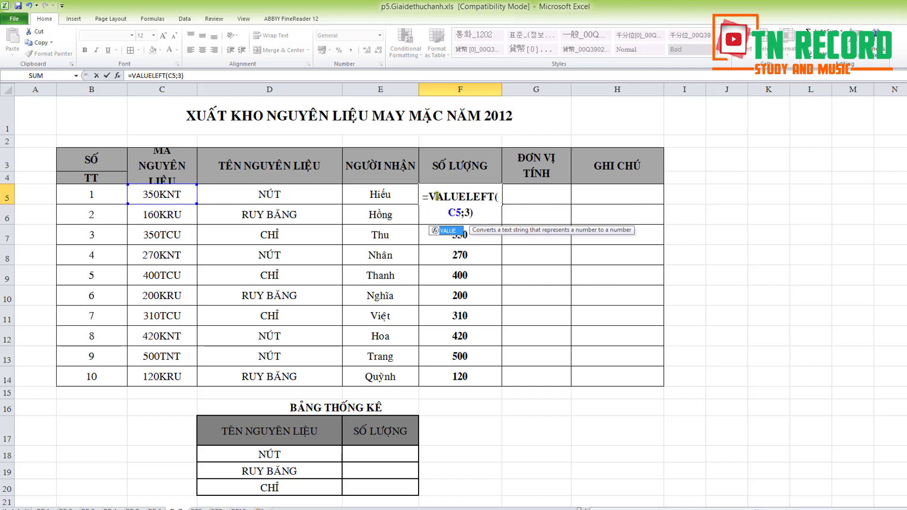
pyautogui.write('(')
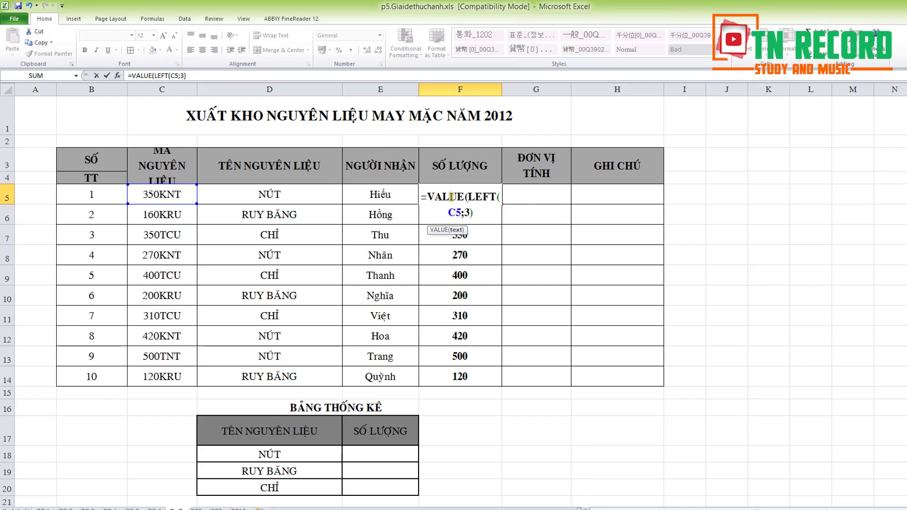
pyautogui.click(478, 212)
pyautogui.write(')')
pyautogui.press('Return')
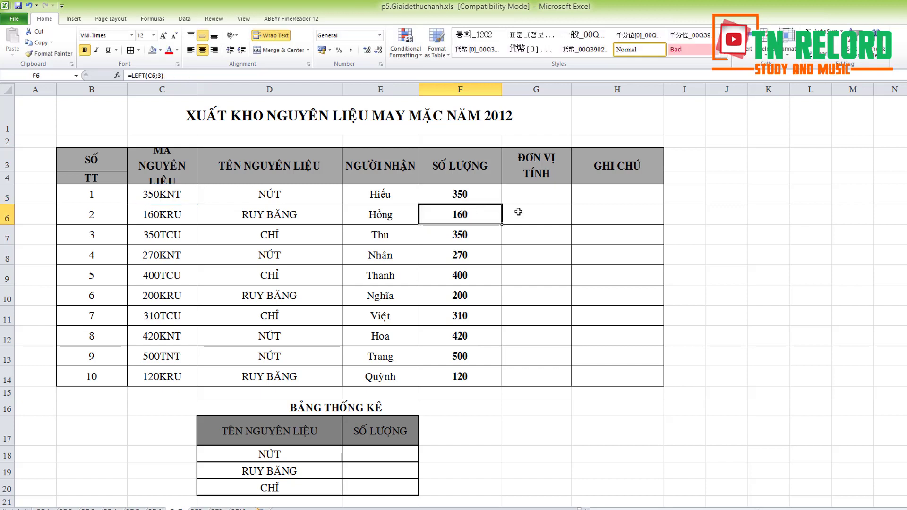
# - Fill the VALUE formula from F5 down the SỐ LƯỢNG column to F14 and review it in F5
pyautogui.click(471, 196)
pyautogui.moveTo(502, 204); pyautogui.dragTo(500, 386)
pyautogui.click(555, 430)
pyautogui.doubleClick(430, 196)
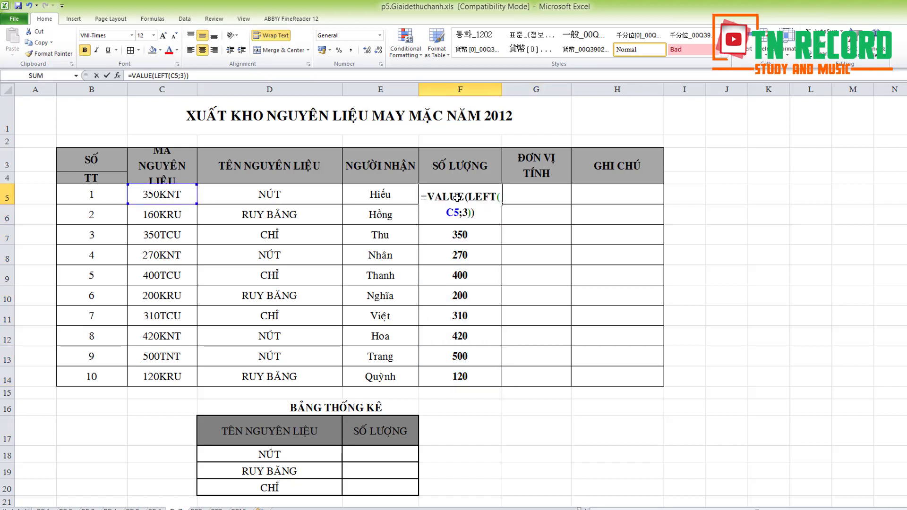
pyautogui.moveTo(430, 196); pyautogui.dragTo(488, 214)
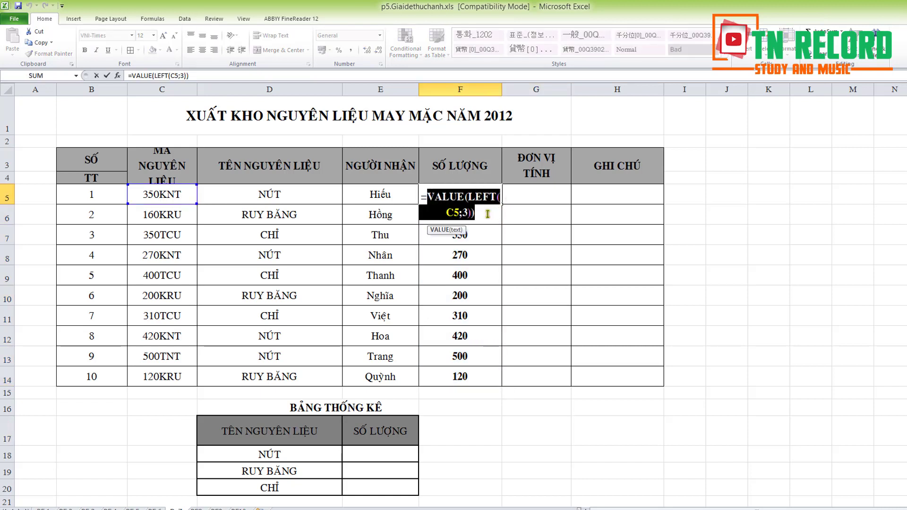
pyautogui.press('Return')
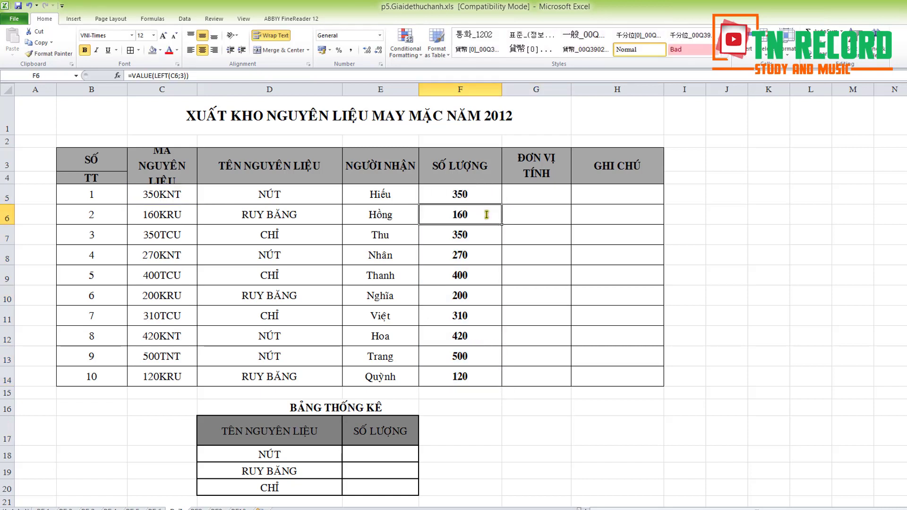
# - Following the ĐƠN VỊ TÍNH requirement in row 27, start the G5 formula with =IF(RIGHT(C5;
pyautogui.scroll(-3, 447, 326)
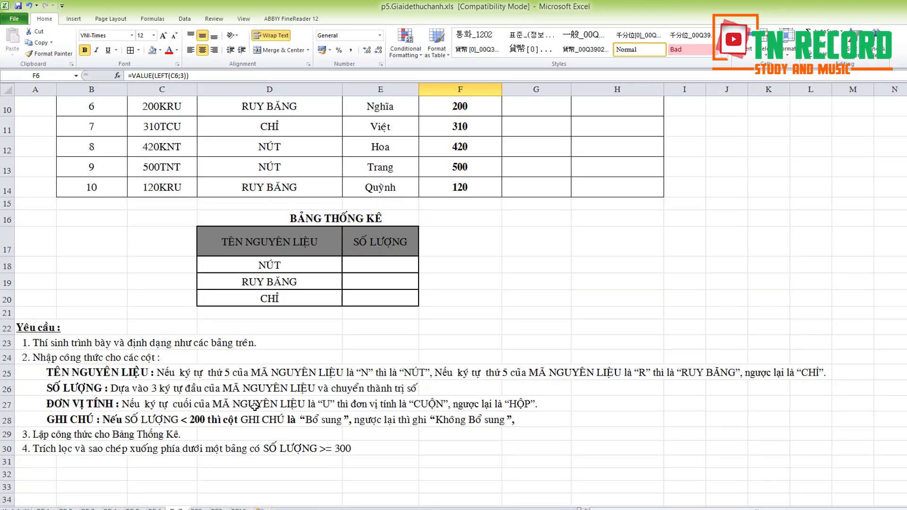
pyautogui.click(326, 408)
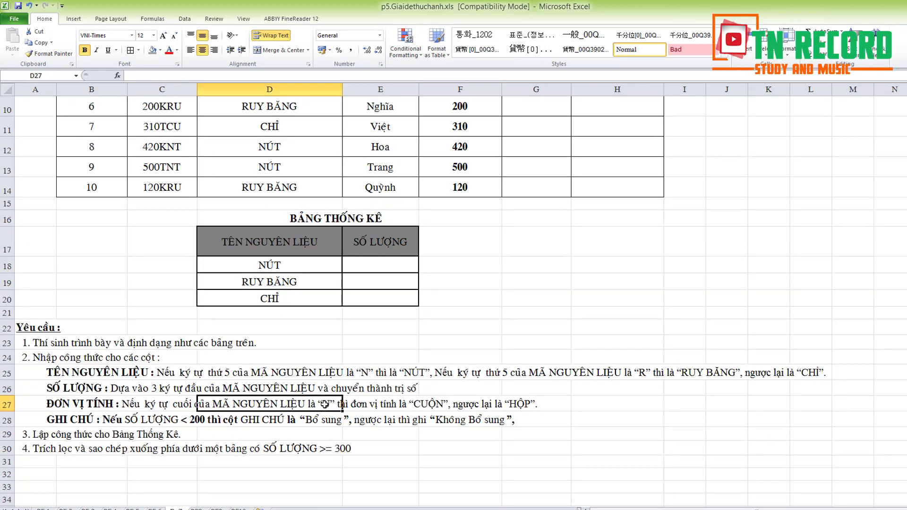
pyautogui.click(466, 404)
pyautogui.scroll(3, 369, 401)
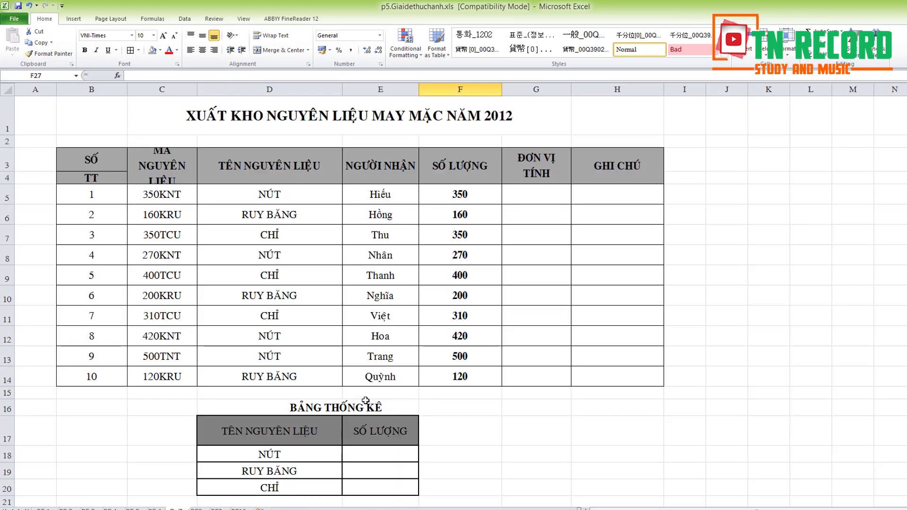
pyautogui.click(524, 194)
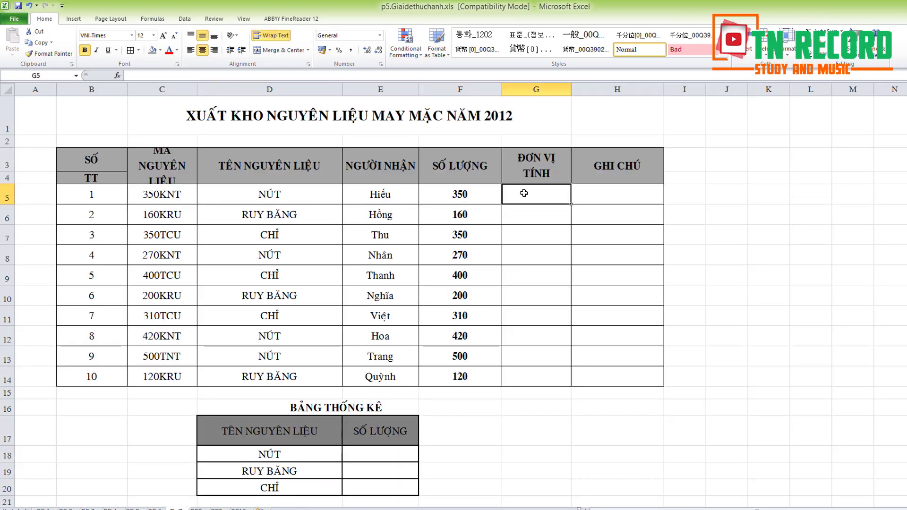
pyautogui.write('=')
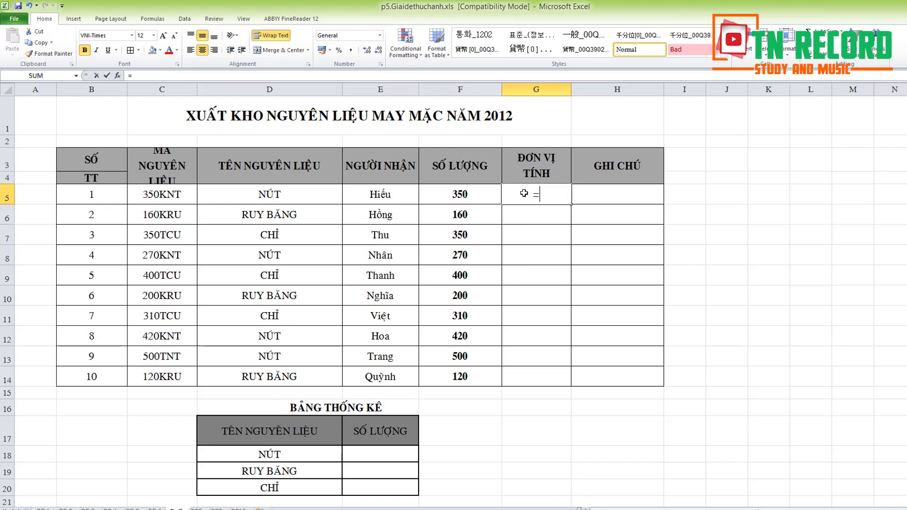
pyautogui.write('ifF')
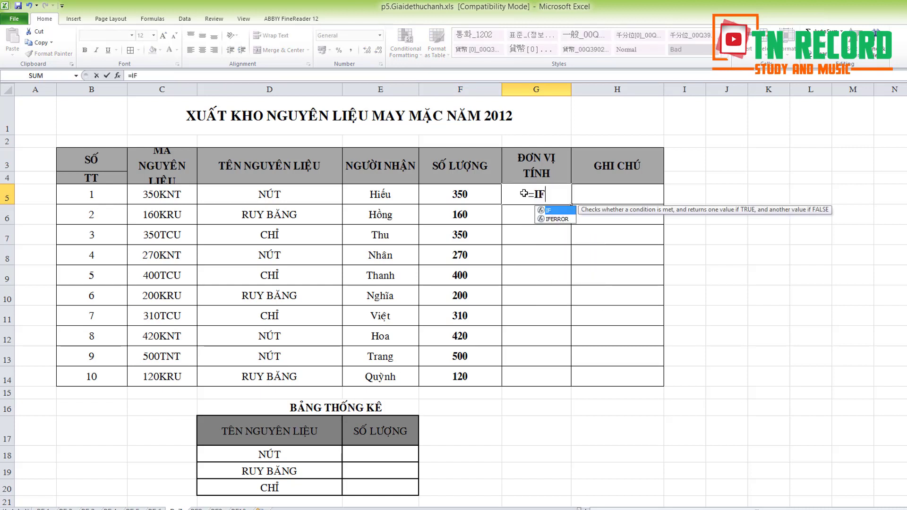
pyautogui.write('(RIGHT')
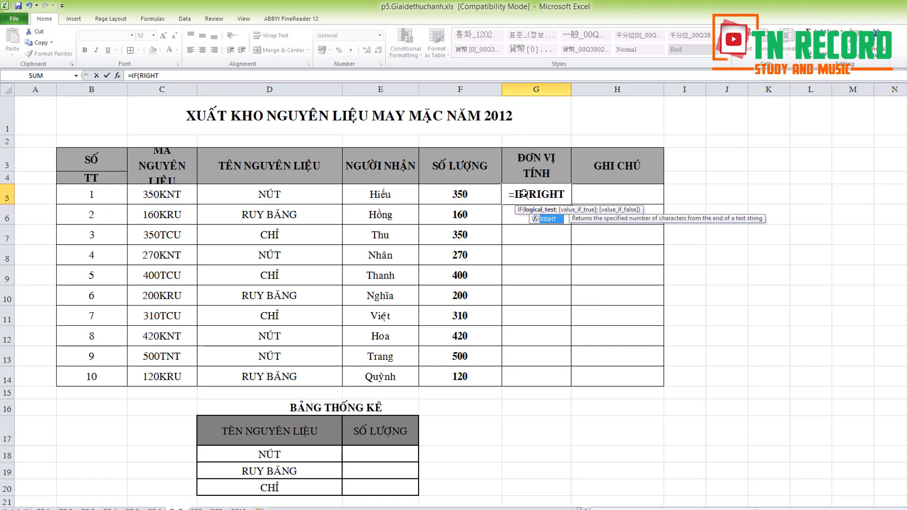
pyautogui.write('(')
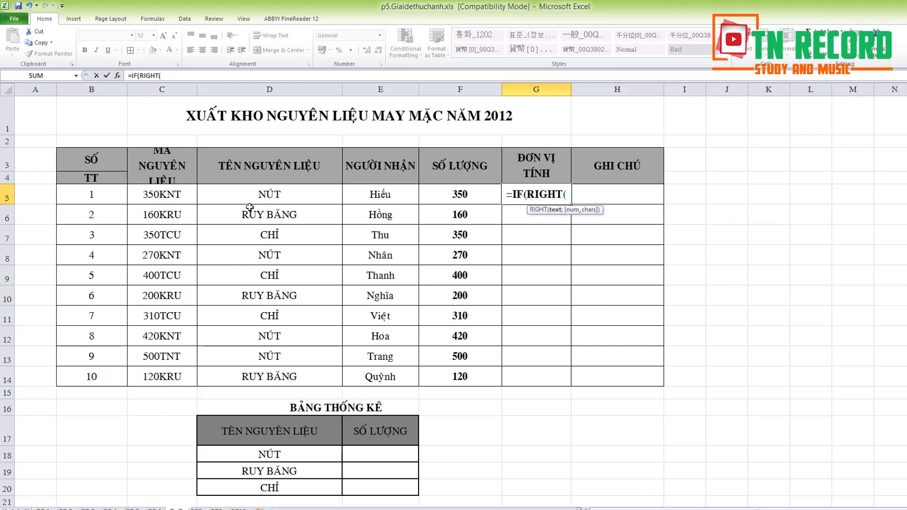
pyautogui.click(180, 195)
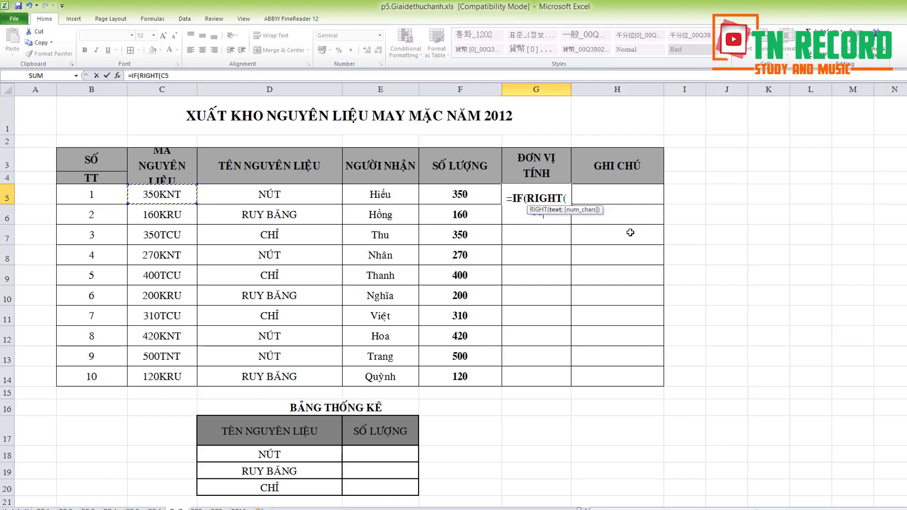
pyautogui.write(';')
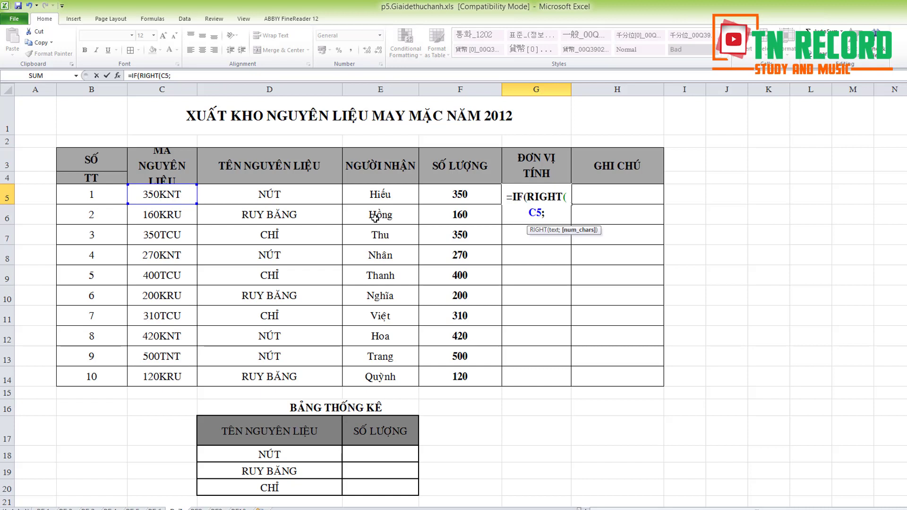
# - Continue the G5 formula with 1="U" as the test and "CUỘN" as the value if true
pyautogui.write('1="')
pyautogui.scroll(-4, 501, 507)
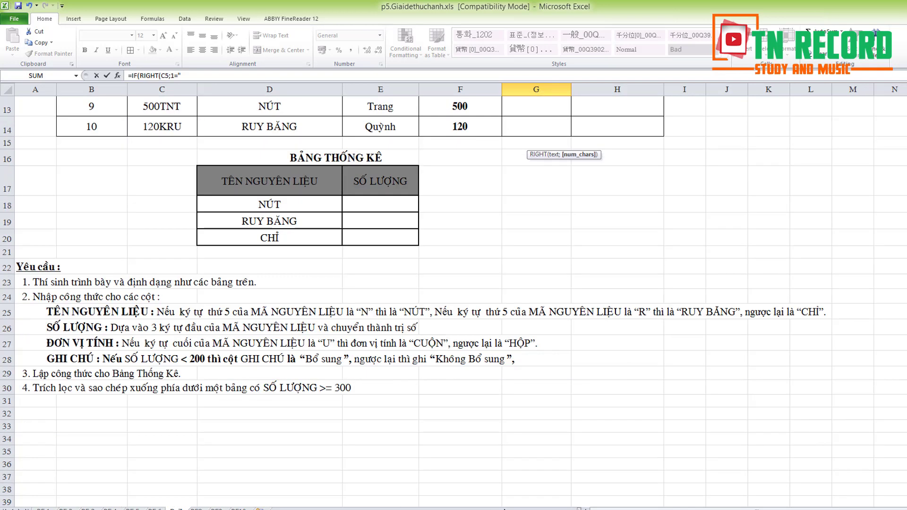
pyautogui.scroll(4, 509, 468)
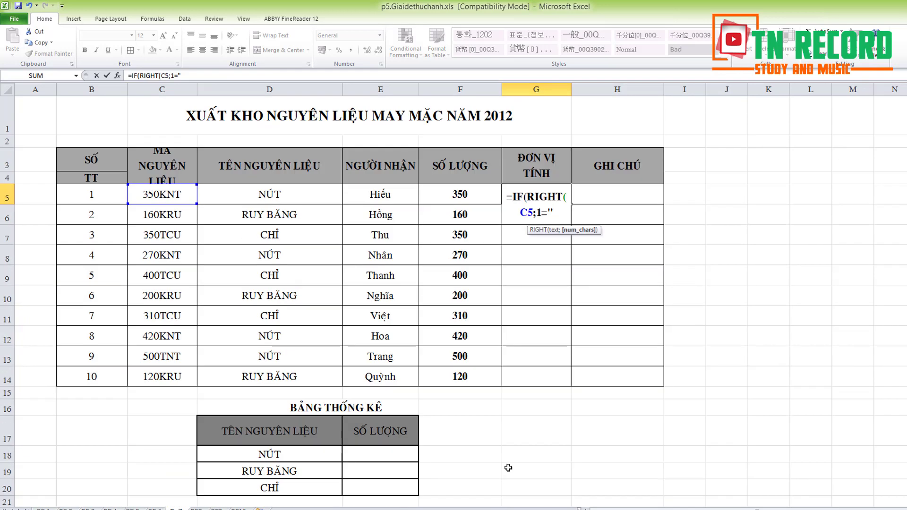
pyautogui.write('U')
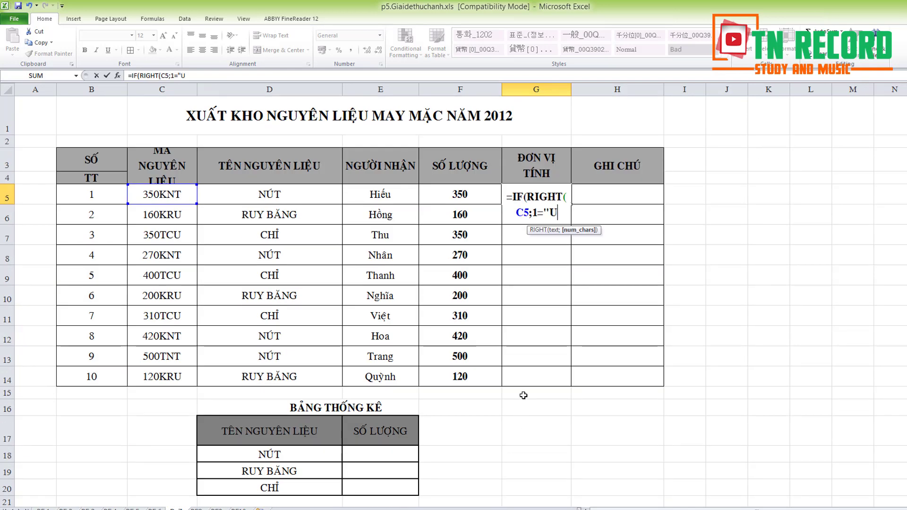
pyautogui.write('";')
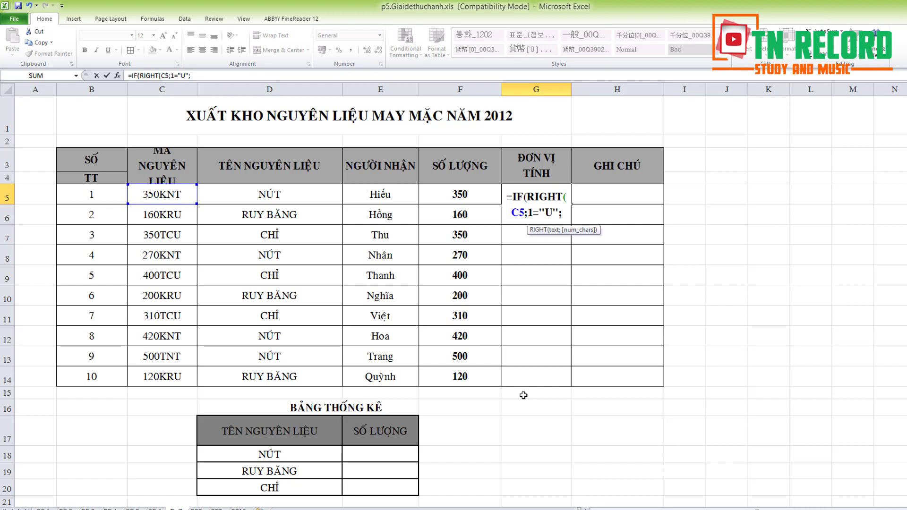
pyautogui.write('"CUỘN')
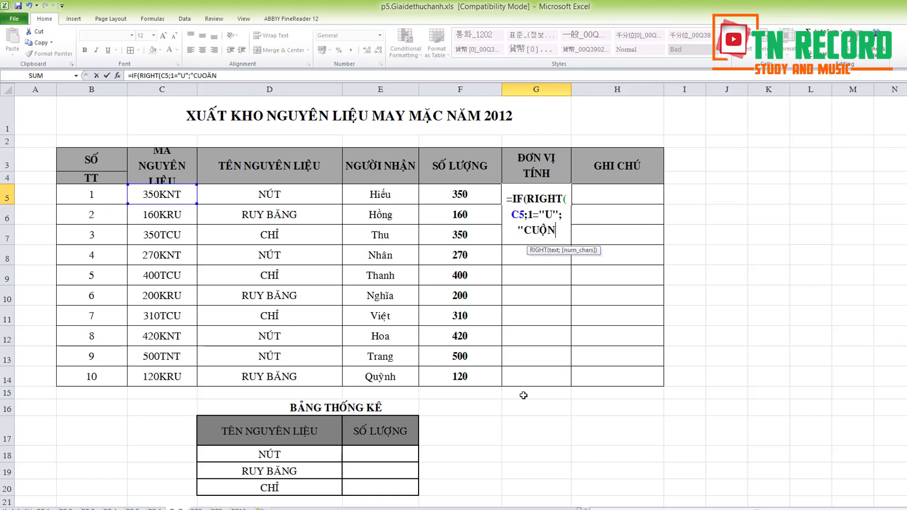
pyautogui.write('";')
# - Add "HỘP" as the value if false, close the G5 formula and try to enter it
pyautogui.scroll(-2, 523, 397)
pyautogui.scroll(2, 529, 389)
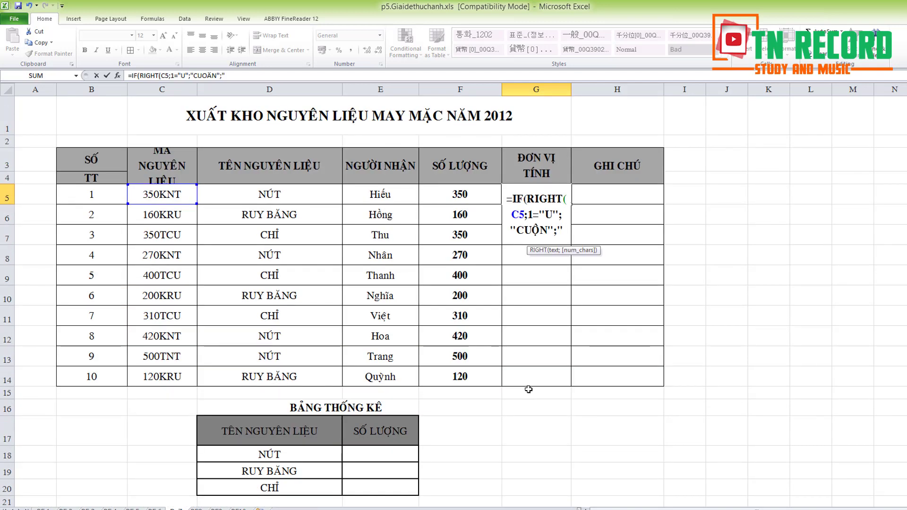
pyautogui.write('"HÔjp')
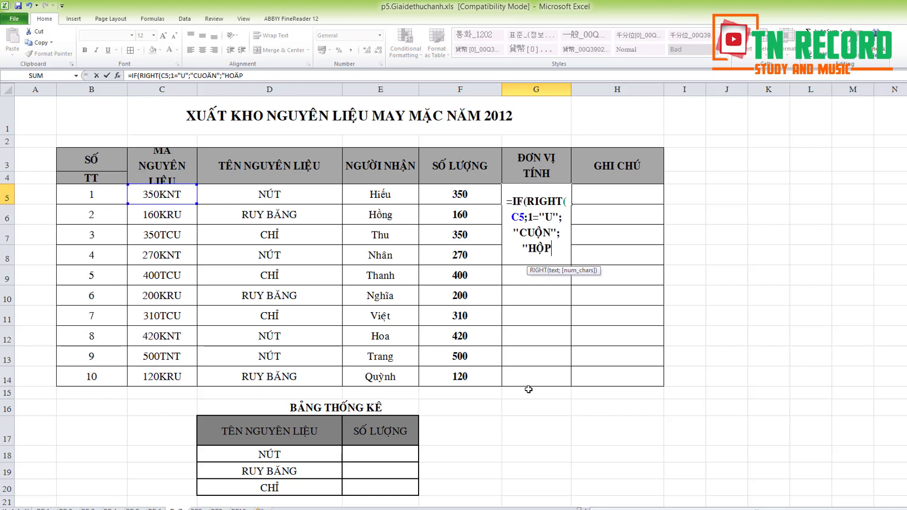
pyautogui.write('"')
pyautogui.write(')')
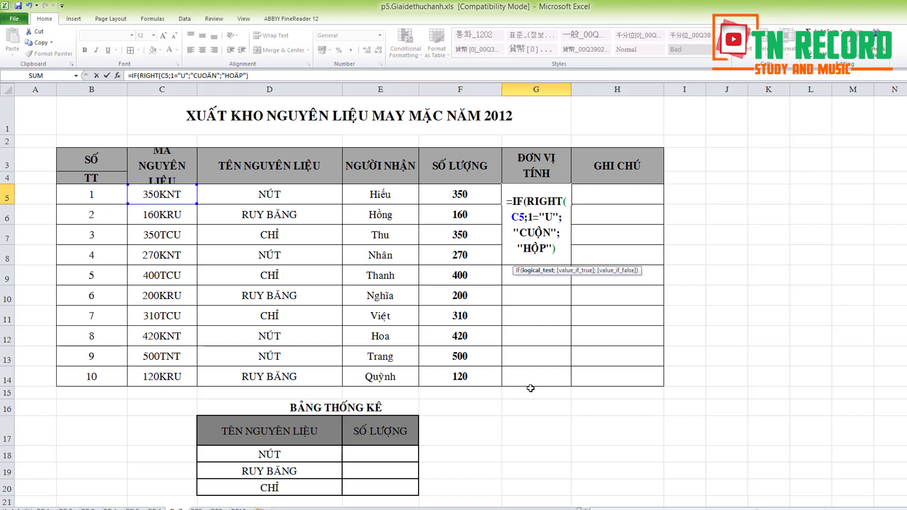
pyautogui.press('Return')
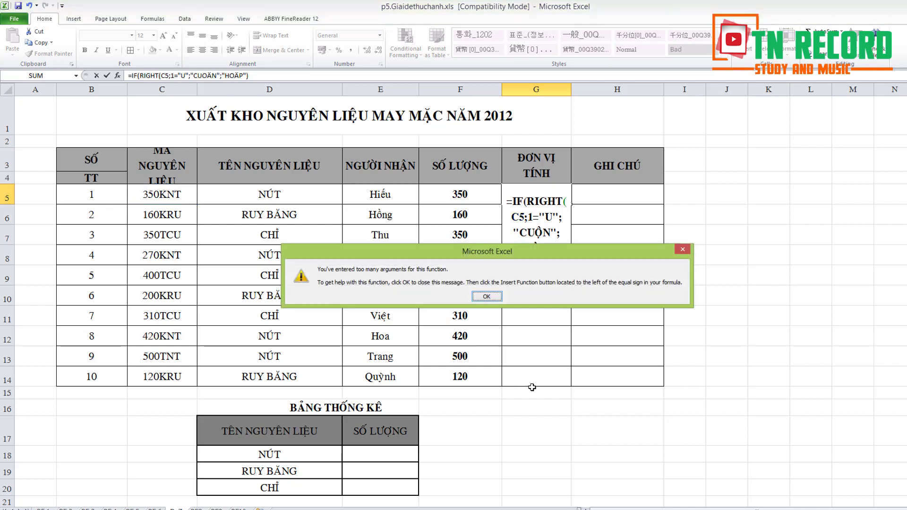
pyautogui.press('Return')
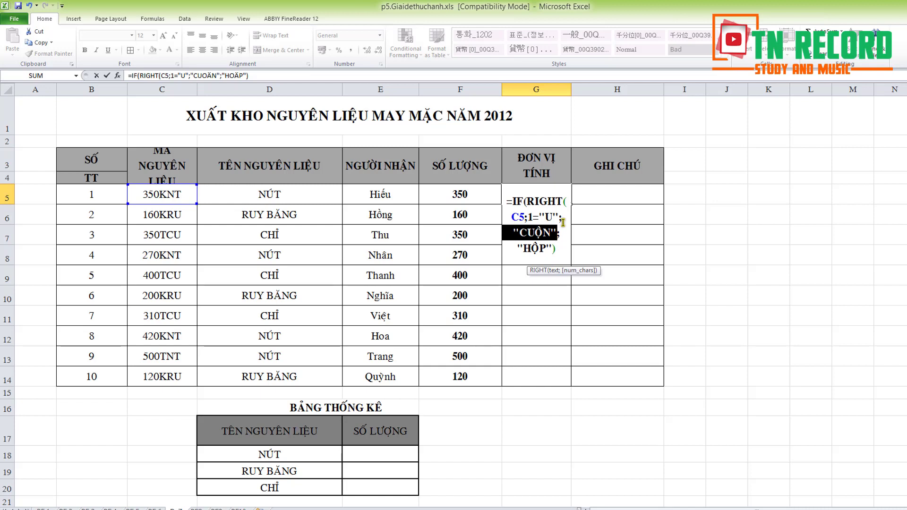
# - Close the RIGHT function after its character count so G5 reads =IF(RIGHT(C5;1)="U";"CUỘN";"HỘP"), and enter the formula
pyautogui.moveTo(513, 199); pyautogui.dragTo(533, 217)
pyautogui.click(533, 216)
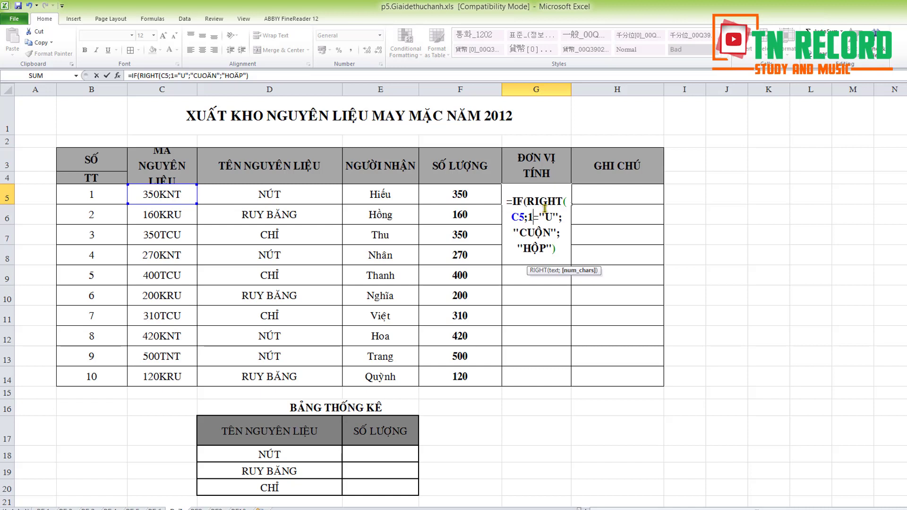
pyautogui.write(')')
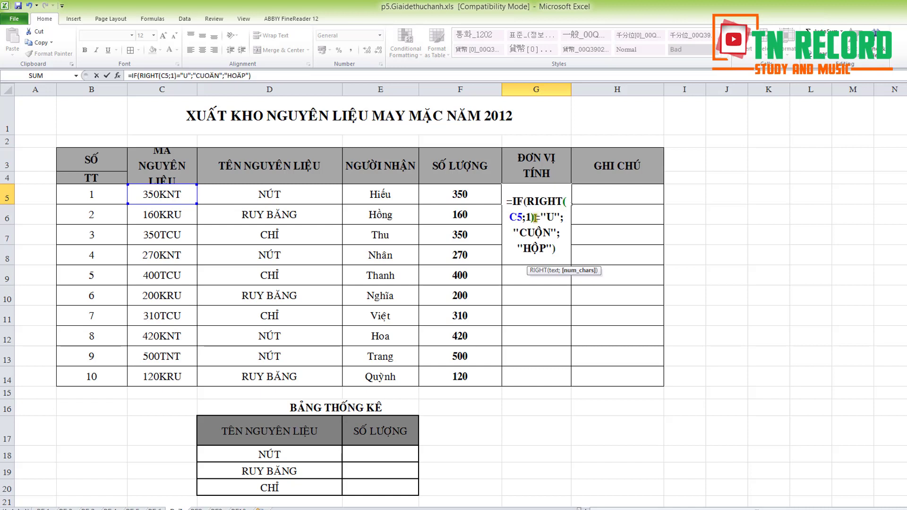
pyautogui.press('Return')
# - Fill the G5 formula down the ĐƠN VỊ TÍNH column to G14
pyautogui.click(566, 200)
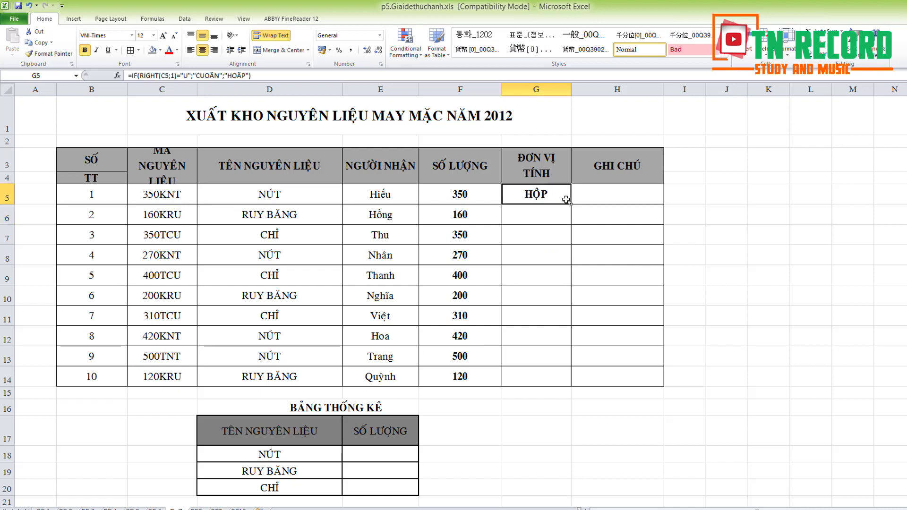
pyautogui.moveTo(571, 203); pyautogui.dragTo(569, 388)
pyautogui.click(775, 361)
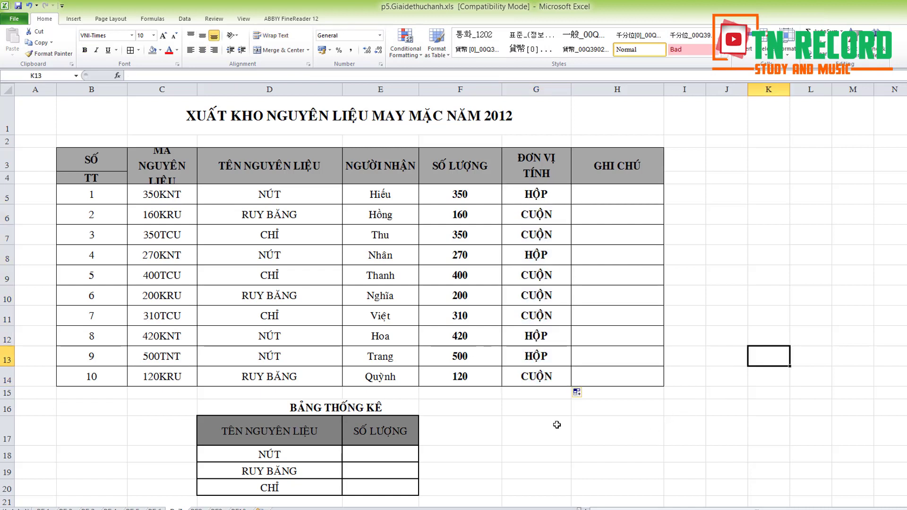
# - Examine the GHI CHÚ requirement in row 28 for its quantity condition and the two possible notes
pyautogui.scroll(-2, 558, 425)
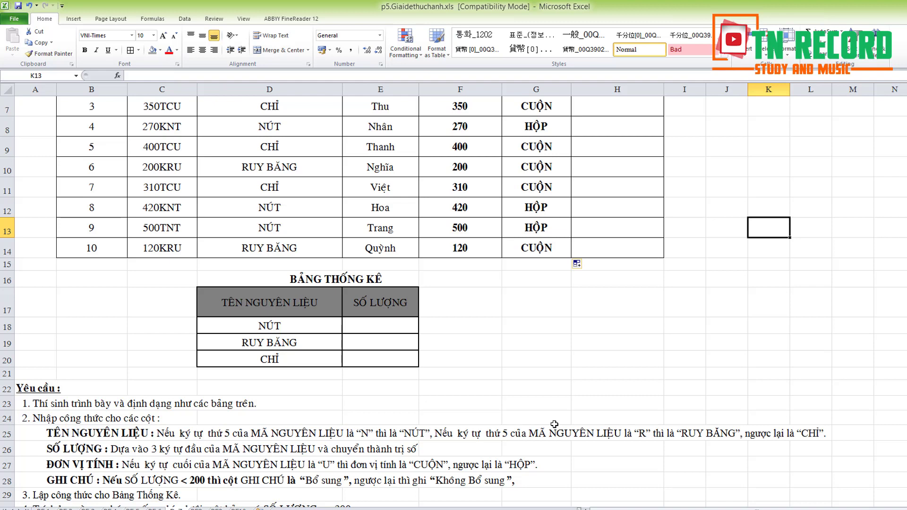
pyautogui.scroll(2, 554, 425)
pyautogui.scroll(-1, 554, 424)
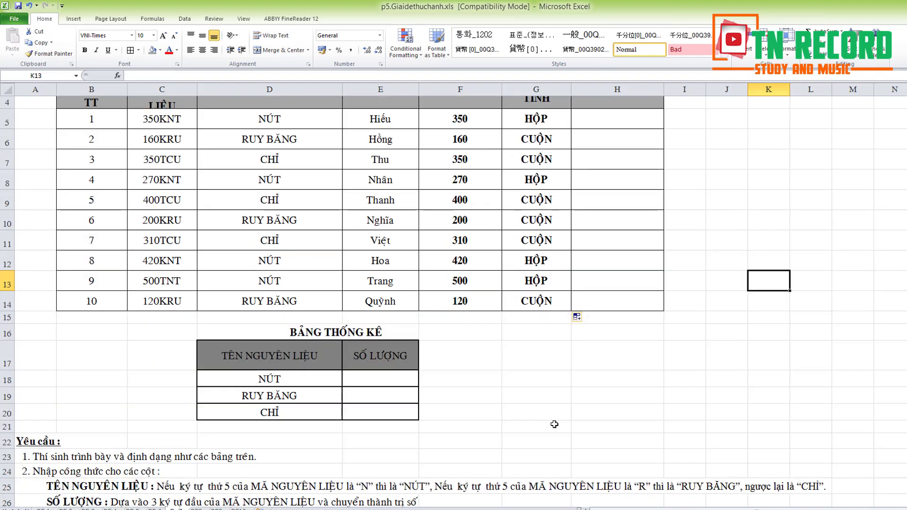
pyautogui.scroll(1, 554, 424)
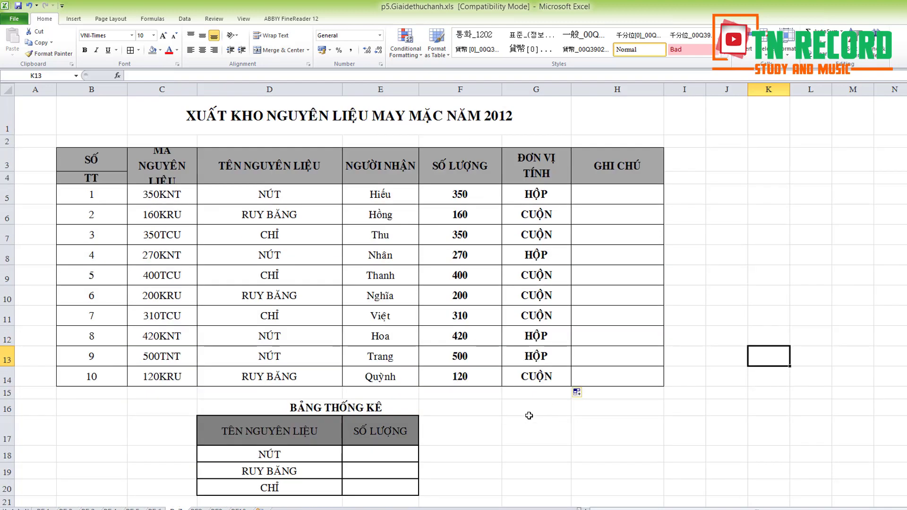
pyautogui.scroll(-5, 554, 424)
pyautogui.click(101, 307)
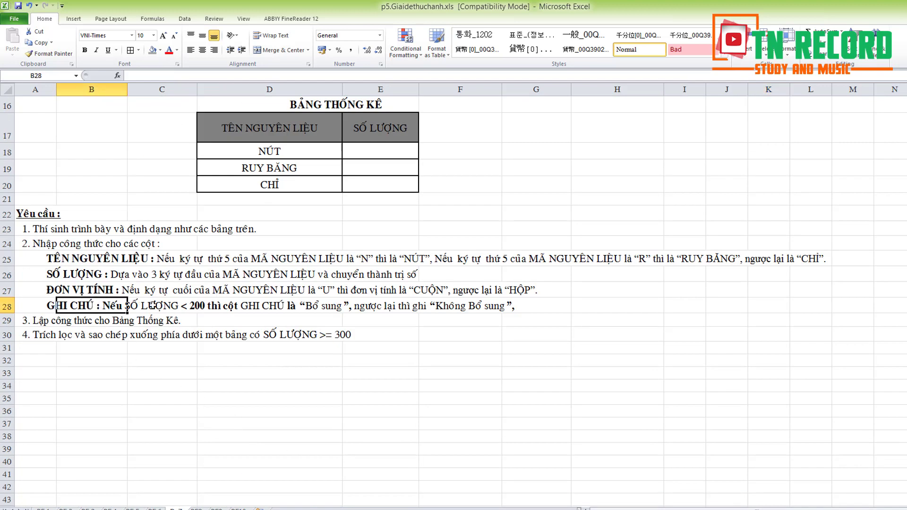
pyautogui.click(153, 305)
pyautogui.click(220, 306)
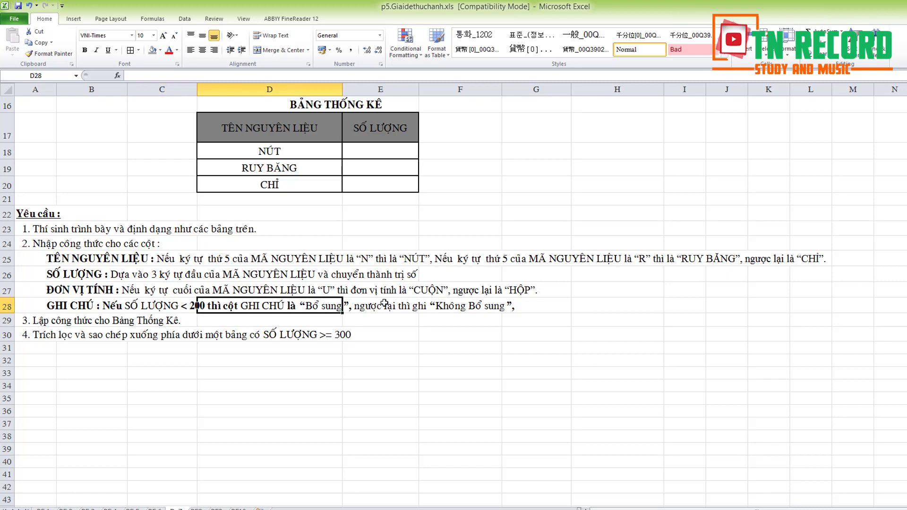
pyautogui.click(399, 305)
pyautogui.click(477, 304)
pyautogui.scroll(4, 538, 314)
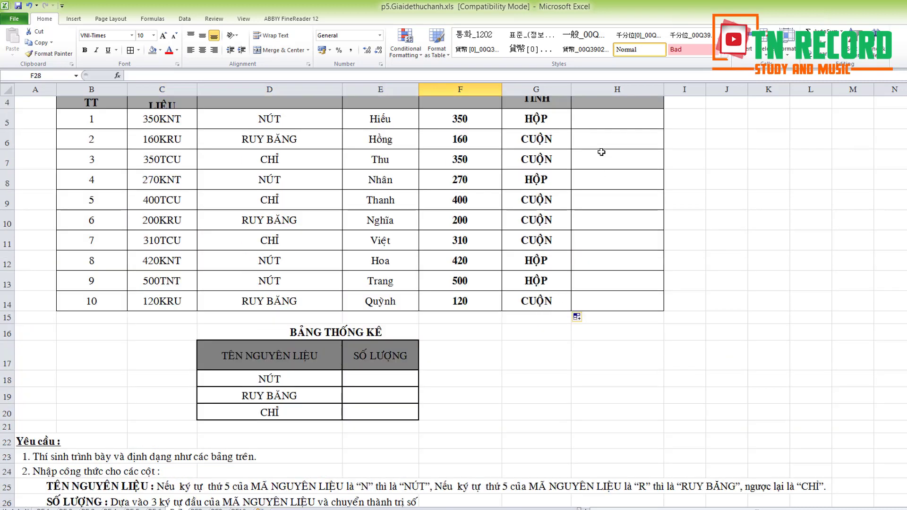
# - Start the GHI CHÚ formula in H5 with =IF(F5<200;, testing the SỐ LƯỢNG value
pyautogui.click(609, 118)
pyautogui.write('=IF')
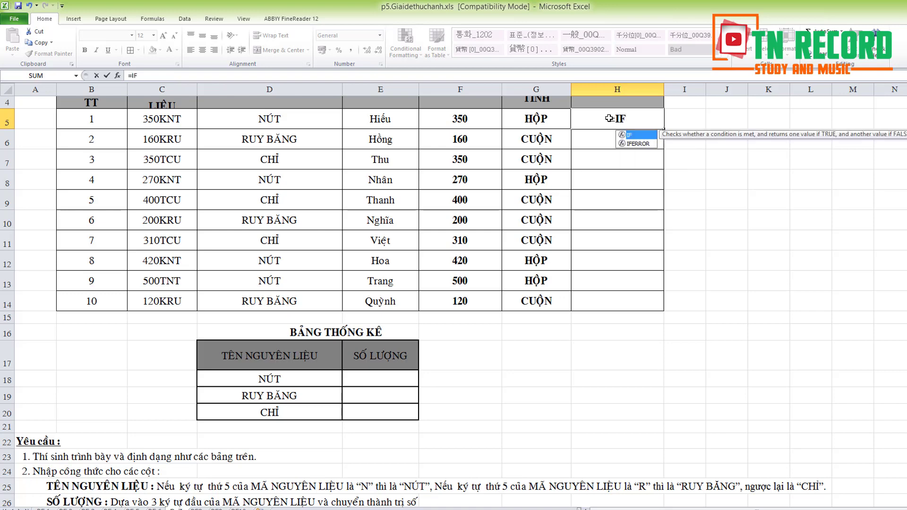
pyautogui.write('(')
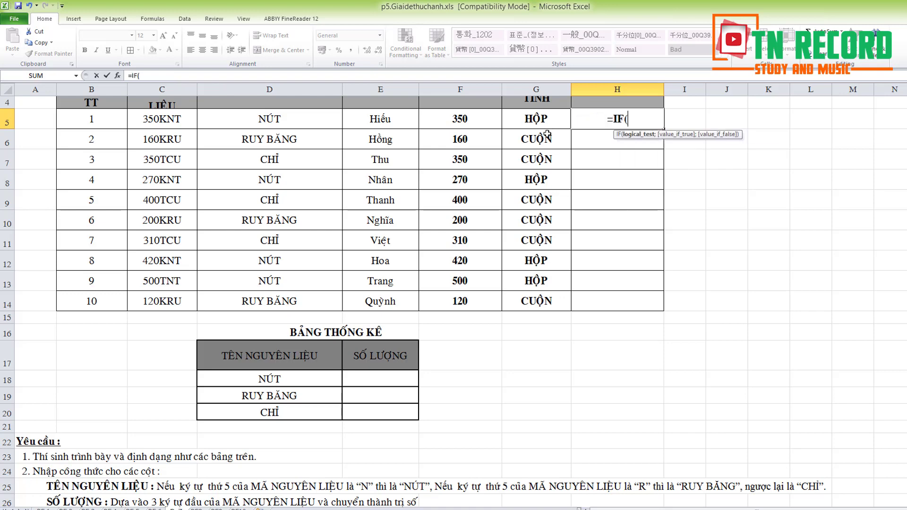
pyautogui.scroll(1, 494, 141)
pyautogui.click(466, 194)
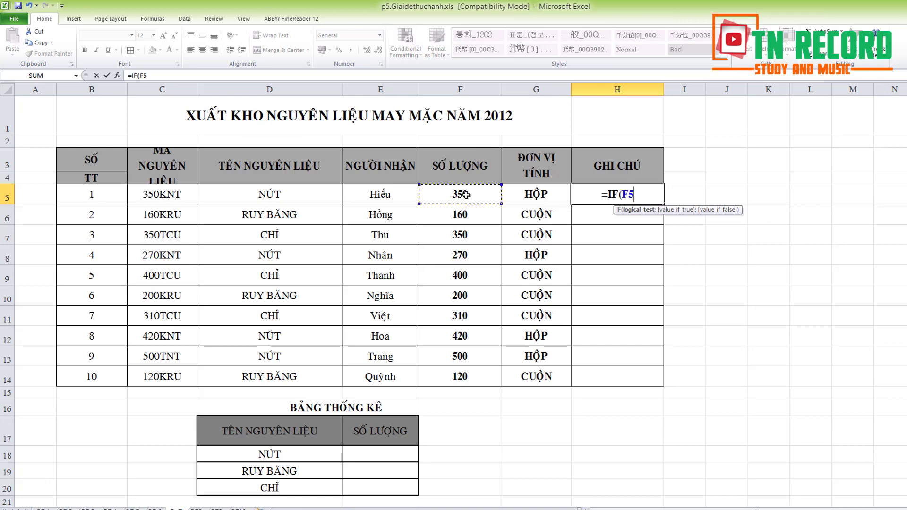
pyautogui.scroll(-3, 478, 281)
pyautogui.scroll(3, 477, 280)
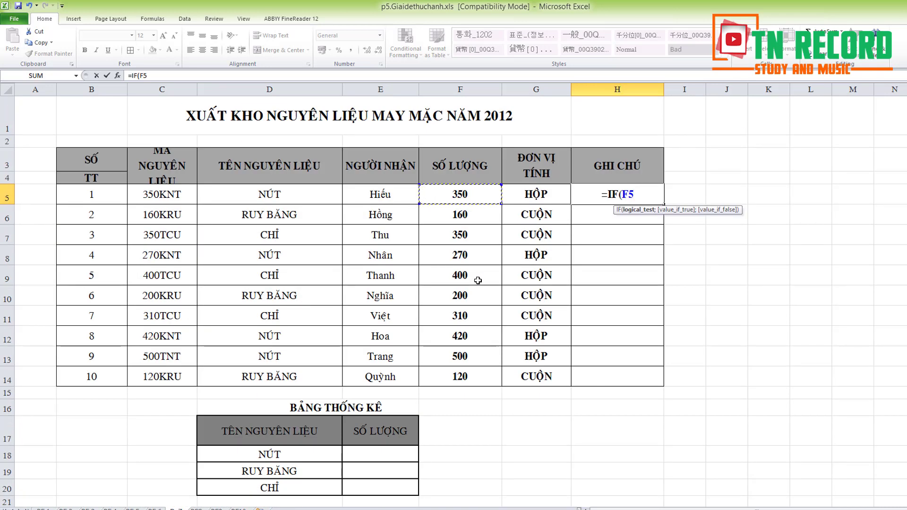
pyautogui.write('<')
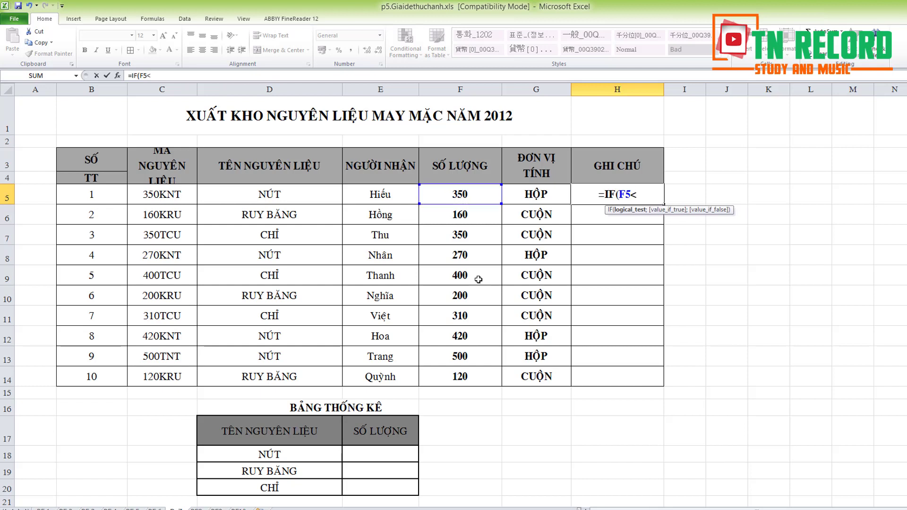
pyautogui.write('200')
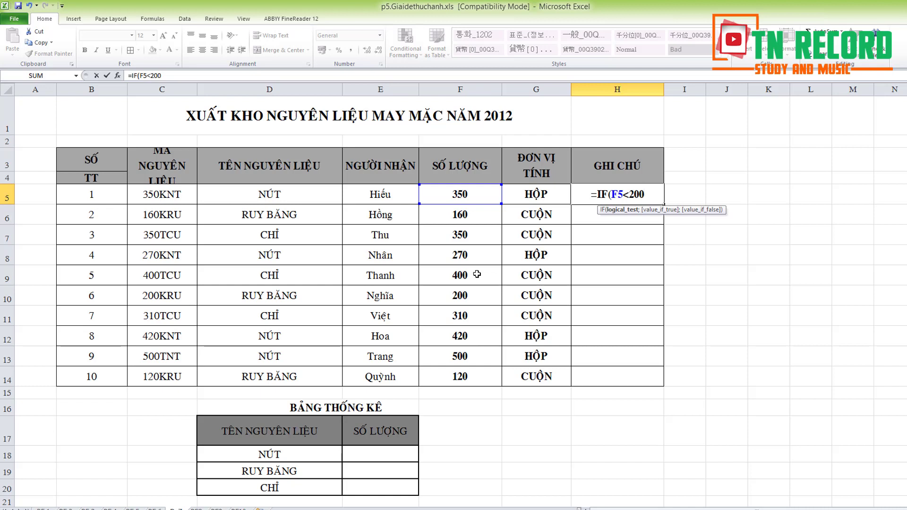
pyautogui.write(';')
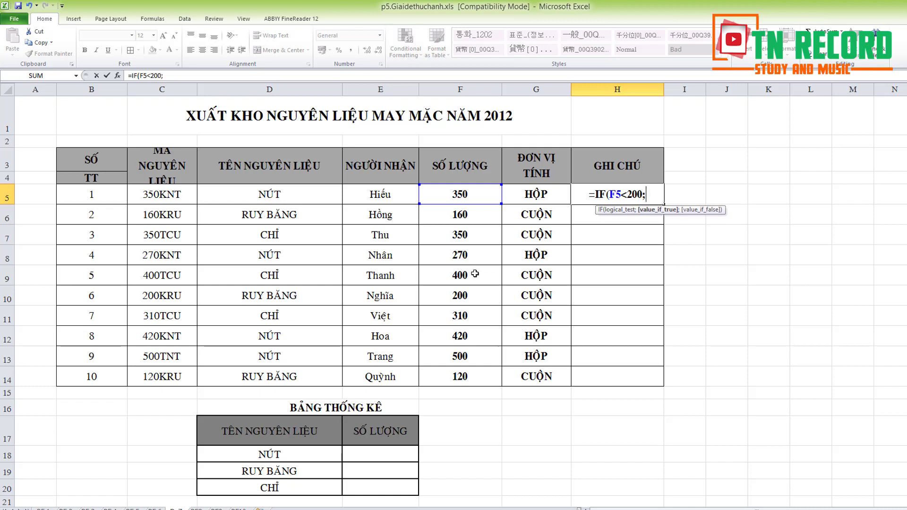
# - Recheck the GHI CHÚ requirement and add "Bổ sung" as the true result of the IF formula in H5
pyautogui.scroll(-2, 474, 274)
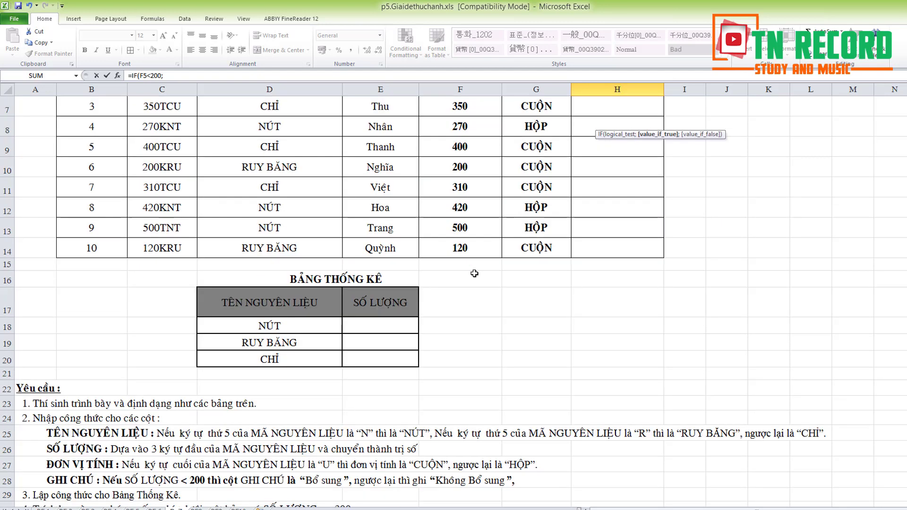
pyautogui.scroll(2, 474, 273)
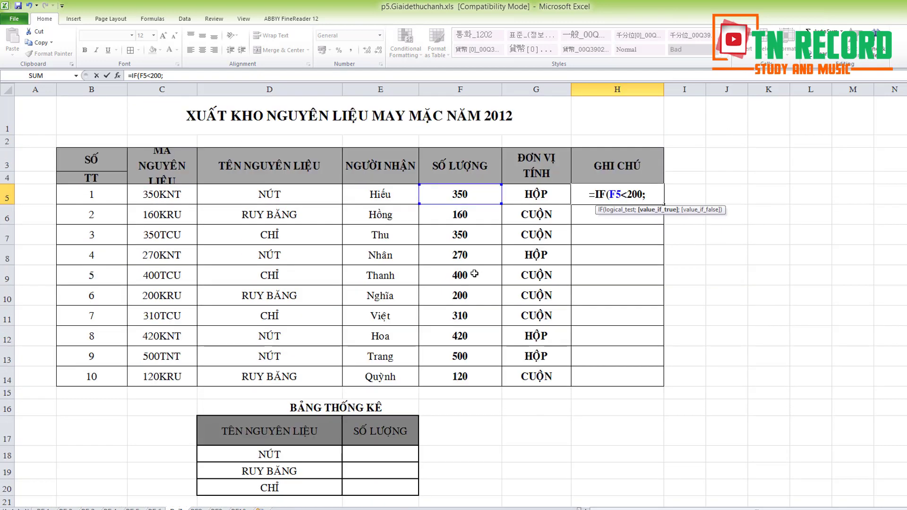
pyautogui.write('"')
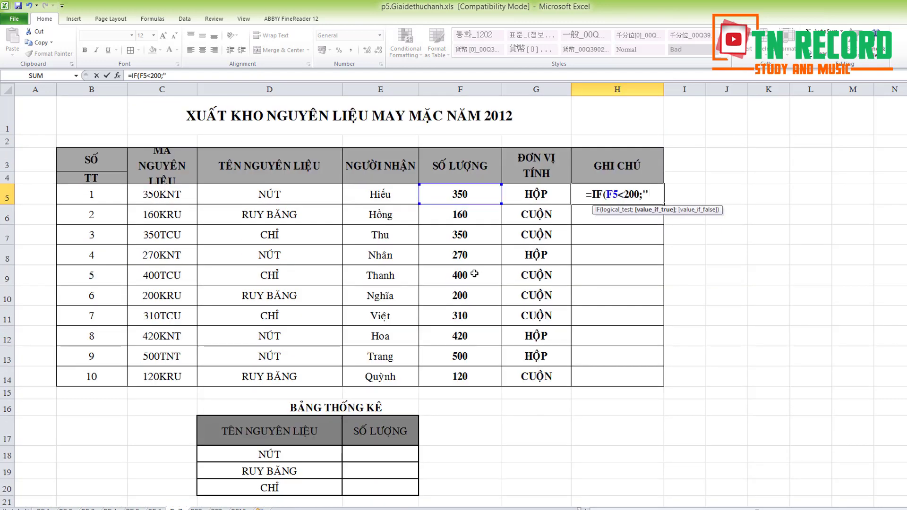
pyautogui.write('b')
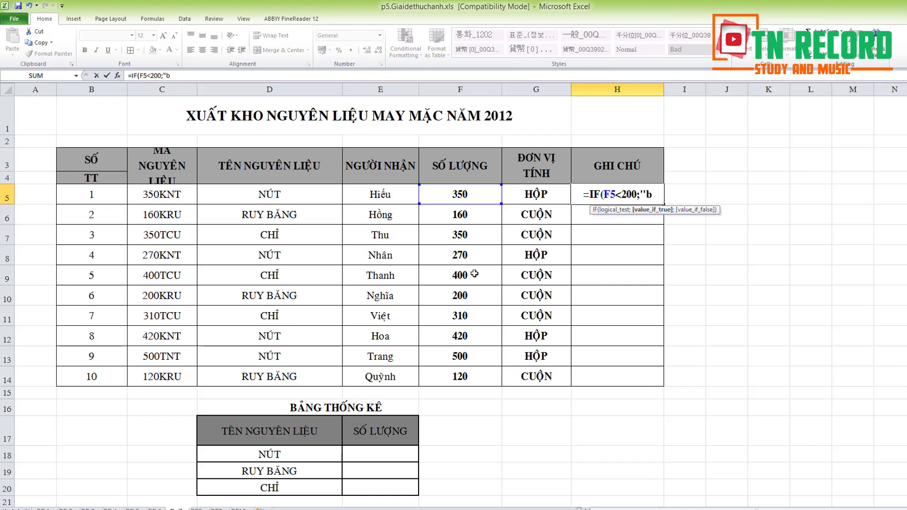
pyautogui.press('BackSpace')
pyautogui.write('Bo')
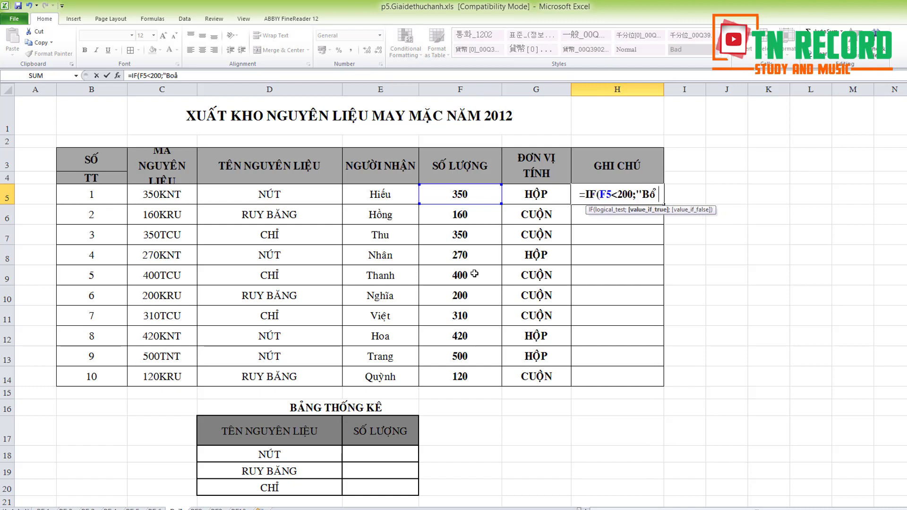
pyautogui.write(' sung')
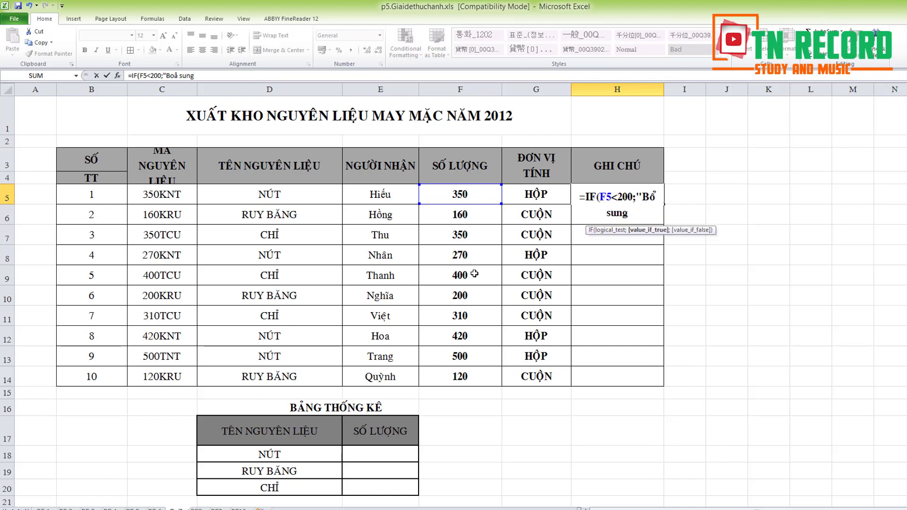
pyautogui.write('";')
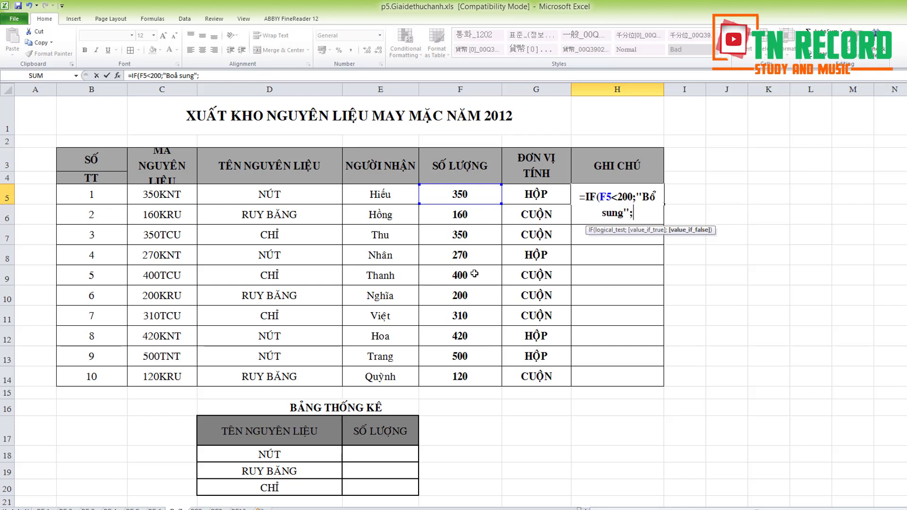
# - Add "Không bổ sung" as the false result in H5 and enter the formula, accepting the proposed closing-quote correction
pyautogui.write('"Không bổ')
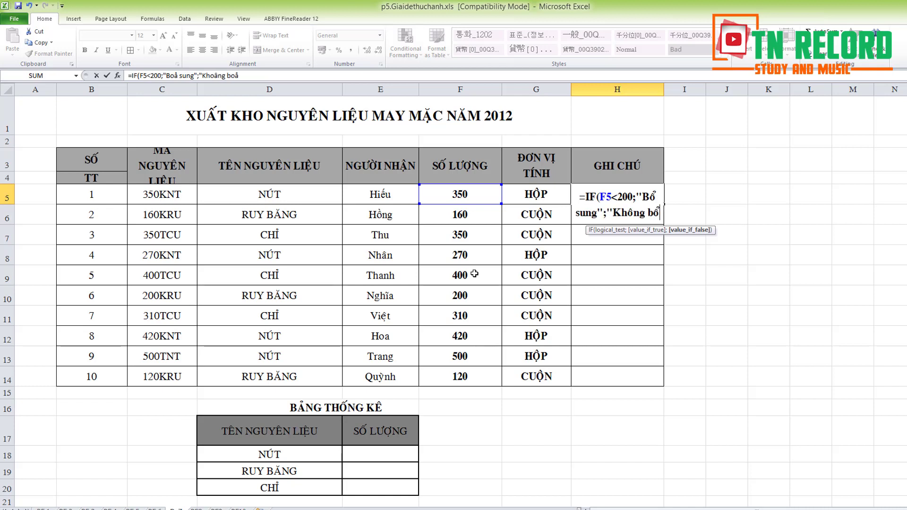
pyautogui.write(' sung')
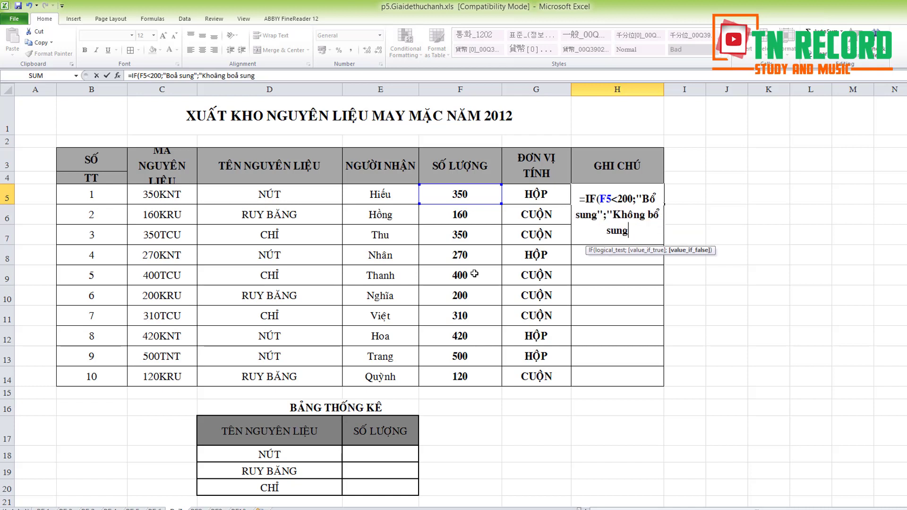
pyautogui.write(')')
pyautogui.press('Return')
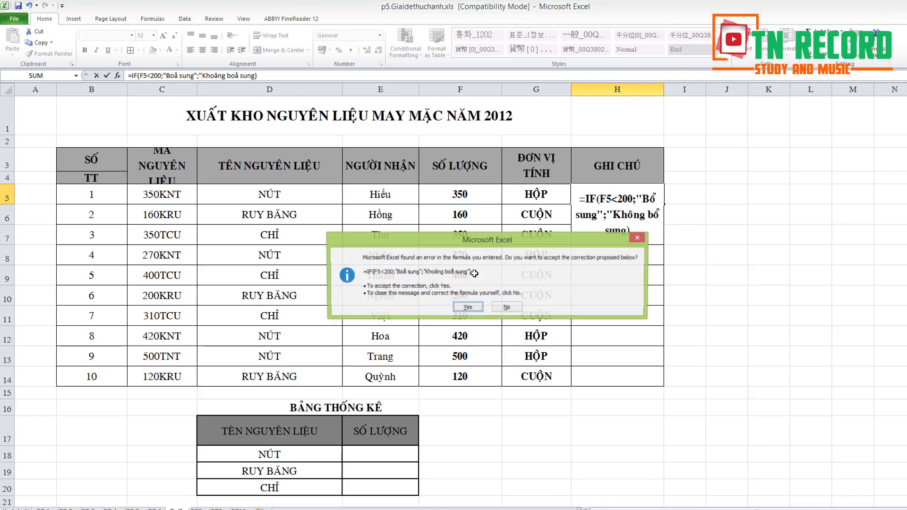
pyautogui.press('Return')
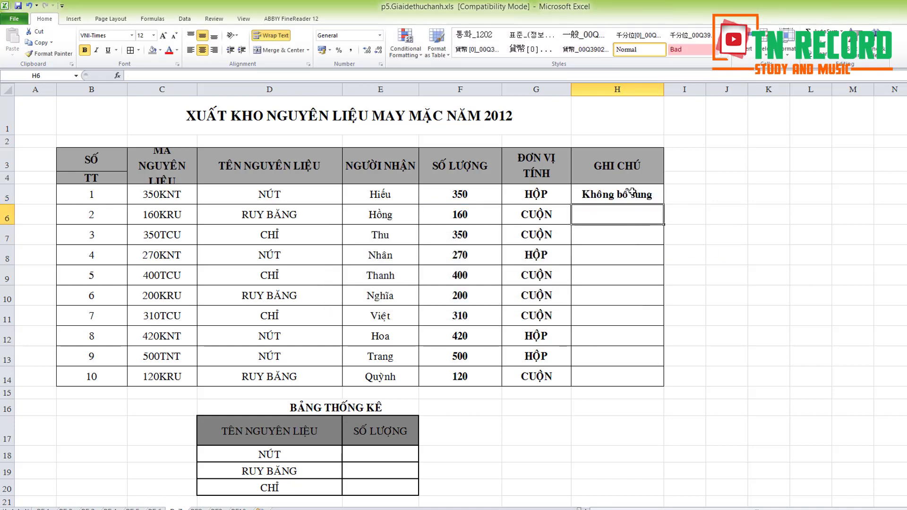
# - Fill the H5 formula down the GHI CHÚ column to H14 and review the formula in H5
pyautogui.click(633, 191)
pyautogui.moveTo(665, 203); pyautogui.dragTo(661, 382)
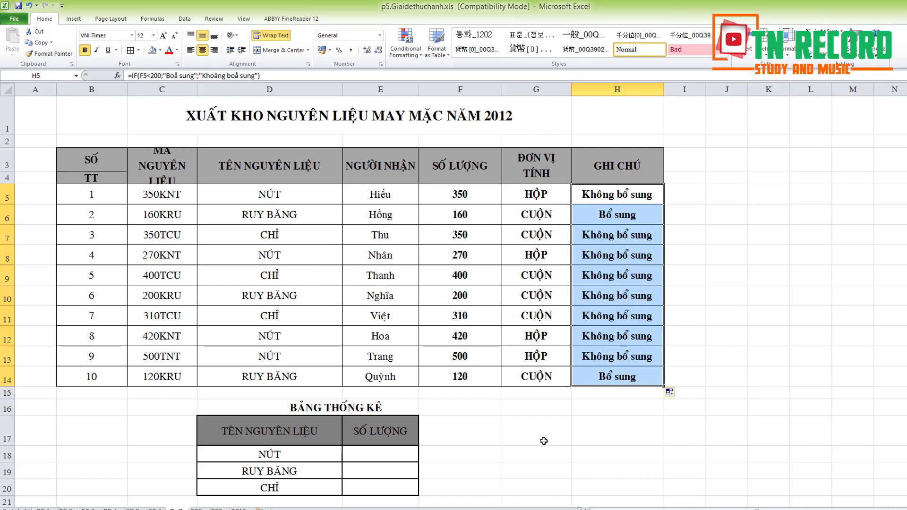
pyautogui.doubleClick(614, 195)
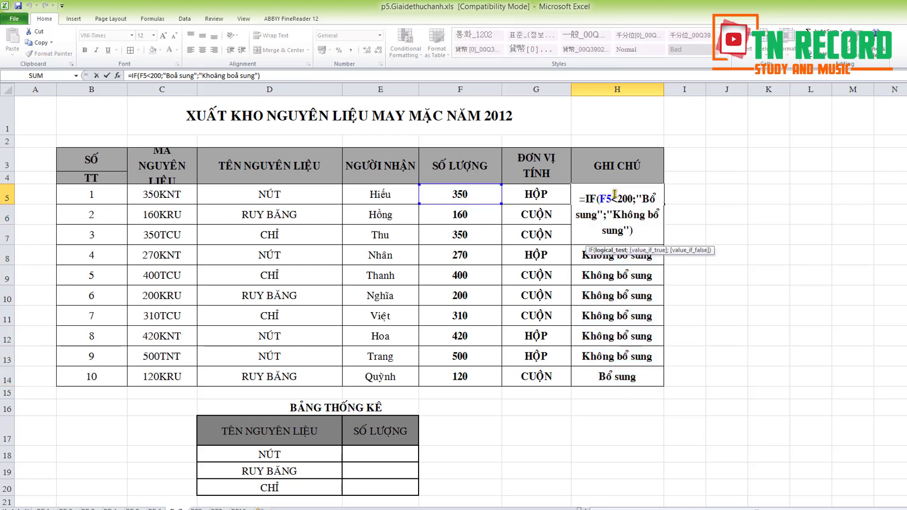
pyautogui.press('Return')
# - Check requirement 3 in row 29 and start a COUNTIF formula in E18 for NÚT in the BẢNG THỐNG KÊ
pyautogui.scroll(-4, 581, 324)
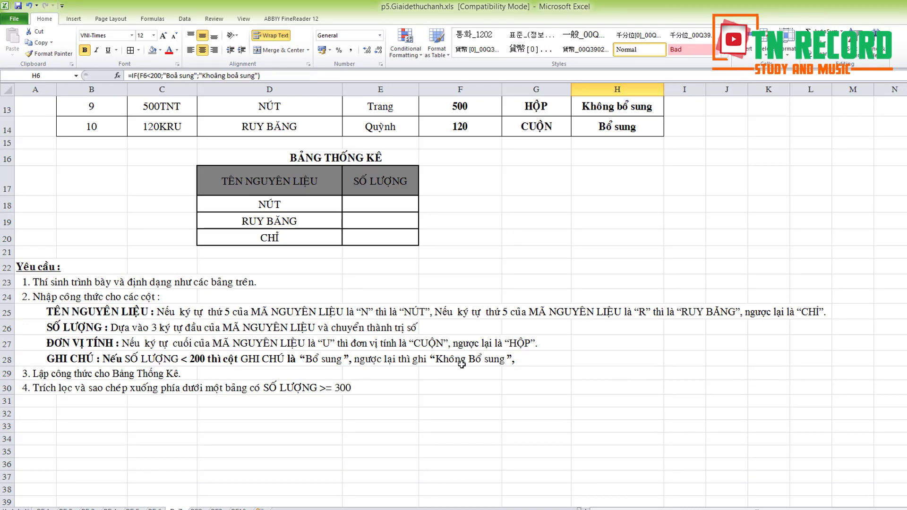
pyautogui.click(146, 374)
pyautogui.scroll(1, 310, 343)
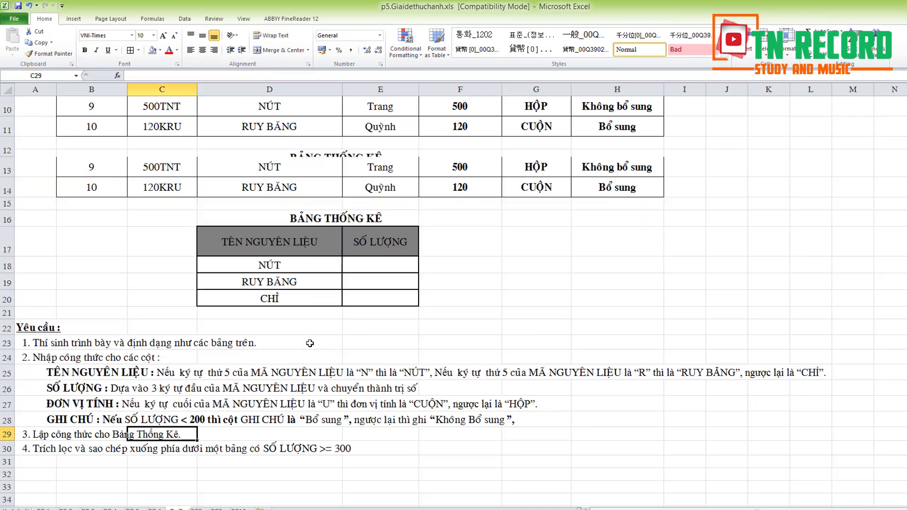
pyautogui.scroll(2, 309, 344)
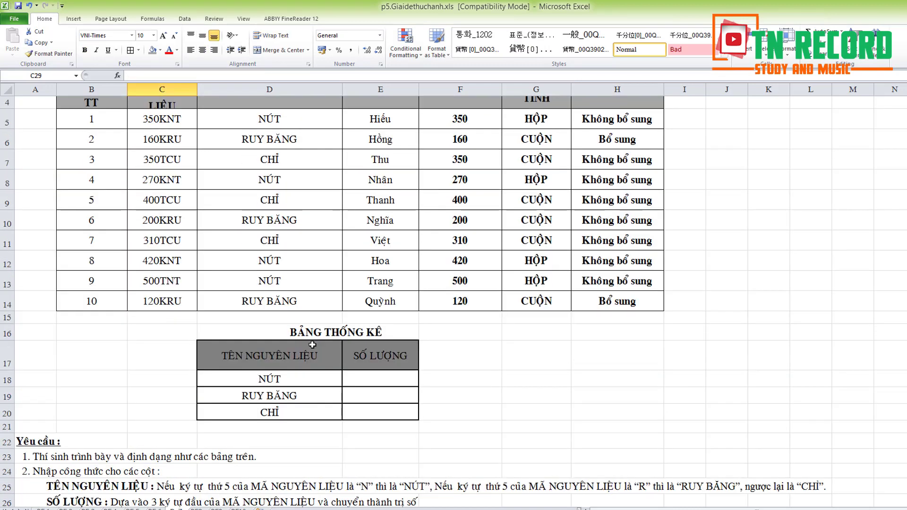
pyautogui.scroll(1, 333, 364)
pyautogui.click(371, 456)
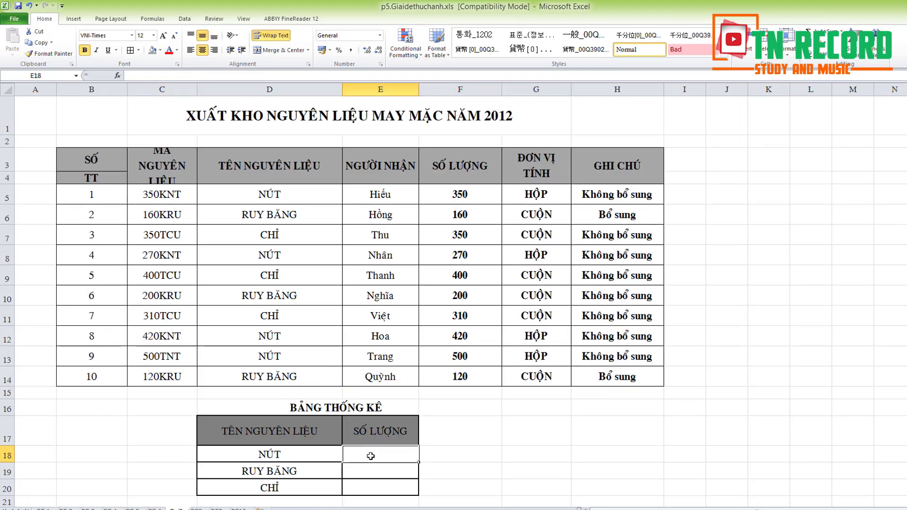
pyautogui.write('=c')
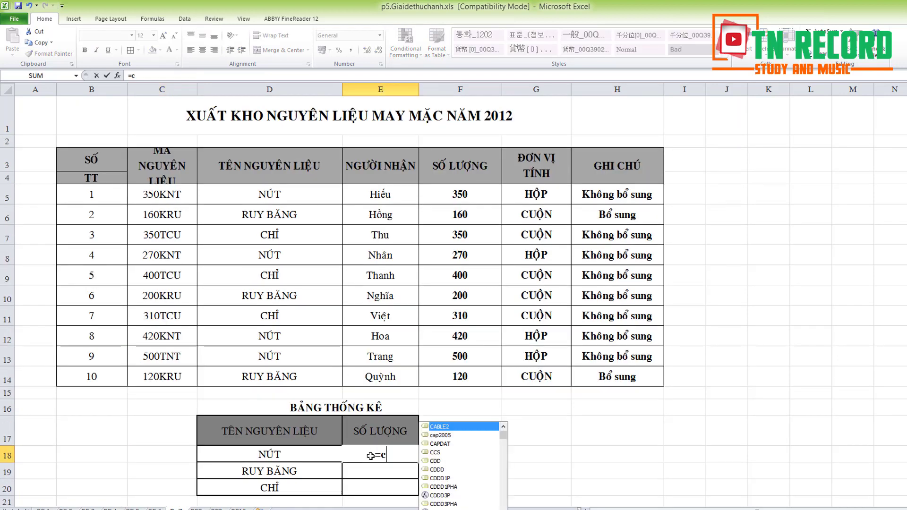
pyautogui.write('ounti')
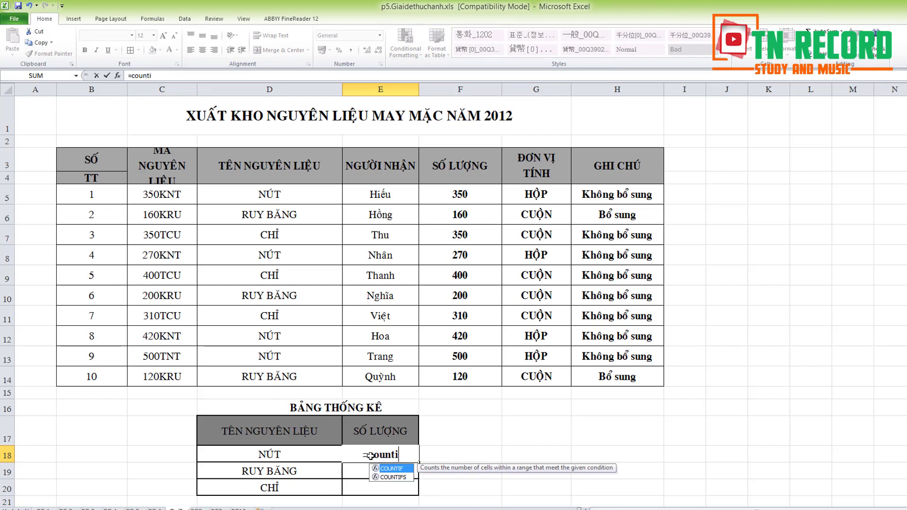
pyautogui.write('f(')
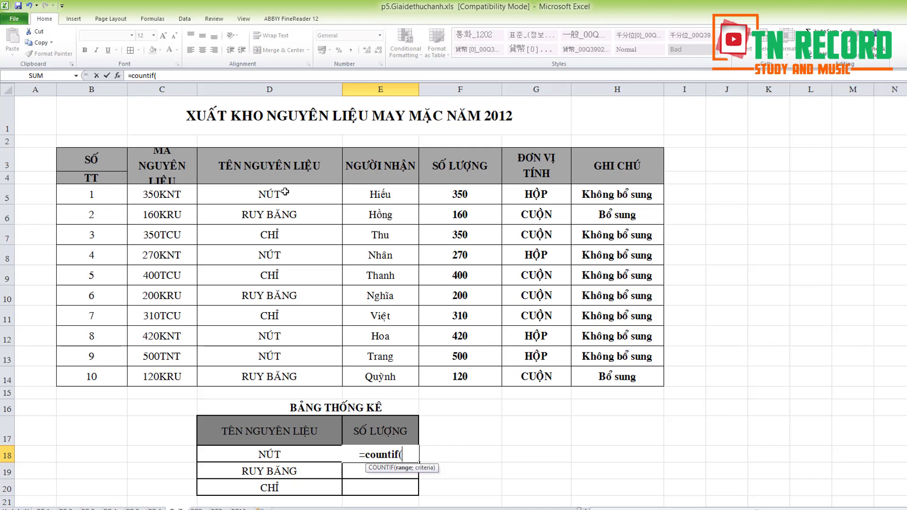
# - Complete the COUNTIF in E18 with the absolute range $D$5:$D$14 and criterion D18, and enter it
pyautogui.moveTo(285, 192); pyautogui.dragTo(268, 376)
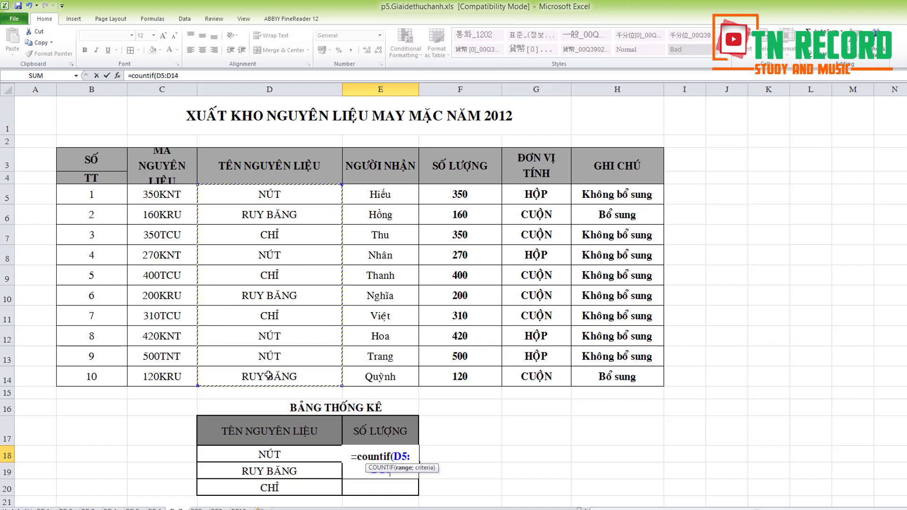
pyautogui.press('F4')
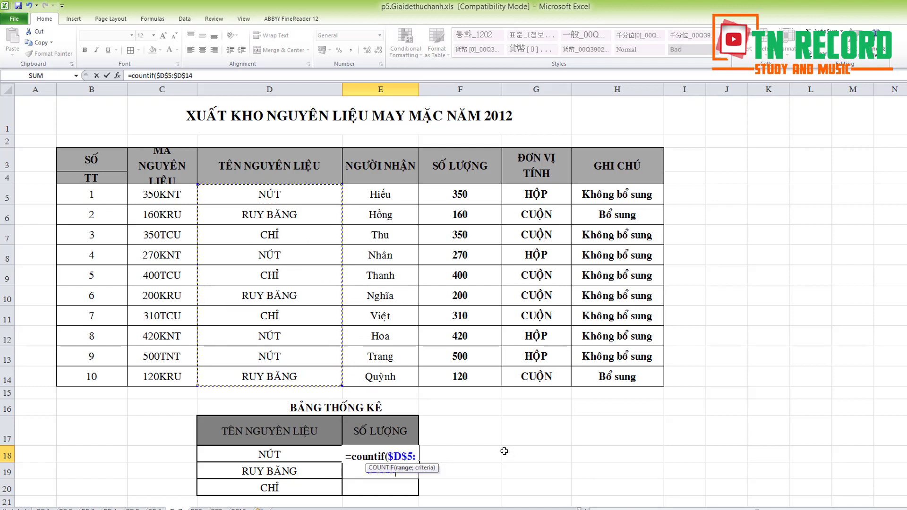
pyautogui.write(';')
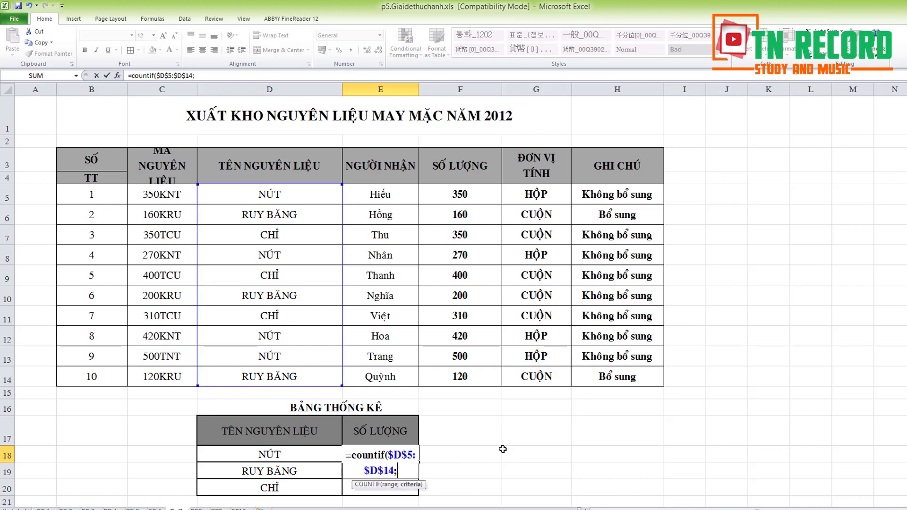
pyautogui.click(274, 452)
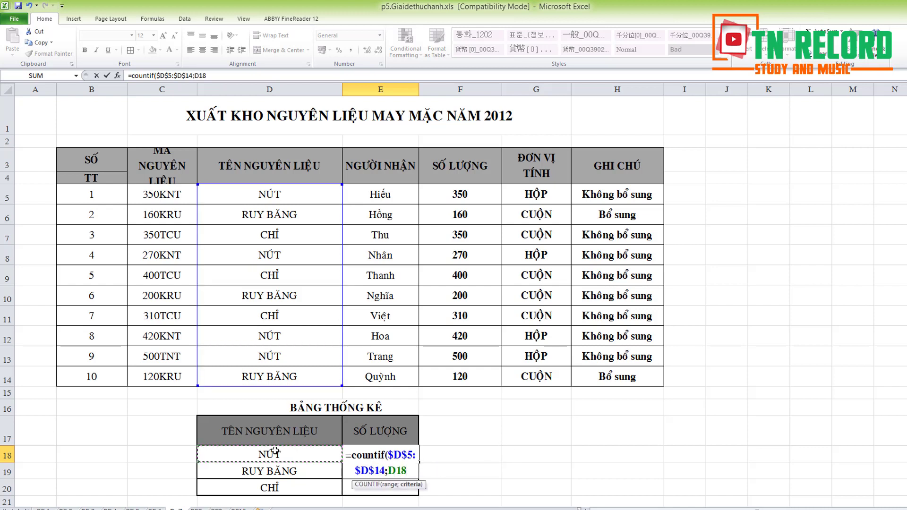
pyautogui.press('Return')
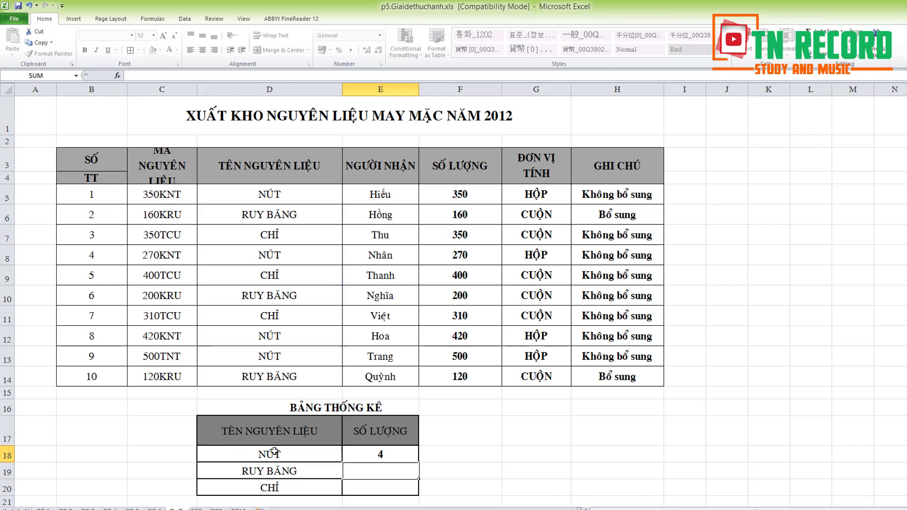
# - Fill the E18 COUNTIF formula down the SỐ LƯỢNG column of the statistics table to E20
pyautogui.click(398, 457)
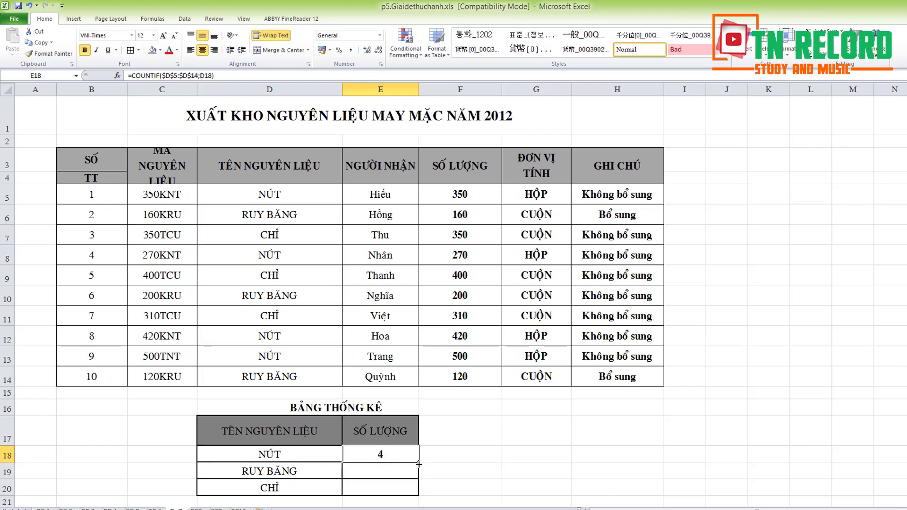
pyautogui.moveTo(419, 465); pyautogui.dragTo(419, 494)
pyautogui.click(458, 473)
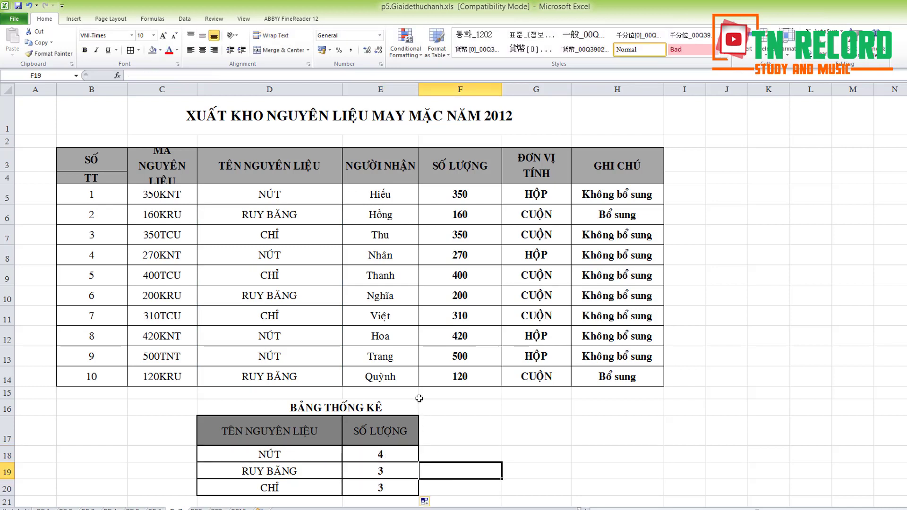
# - Inspect the COUNTIF formulas in E18 and E19, comparing their range and criterion references
pyautogui.doubleClick(391, 455)
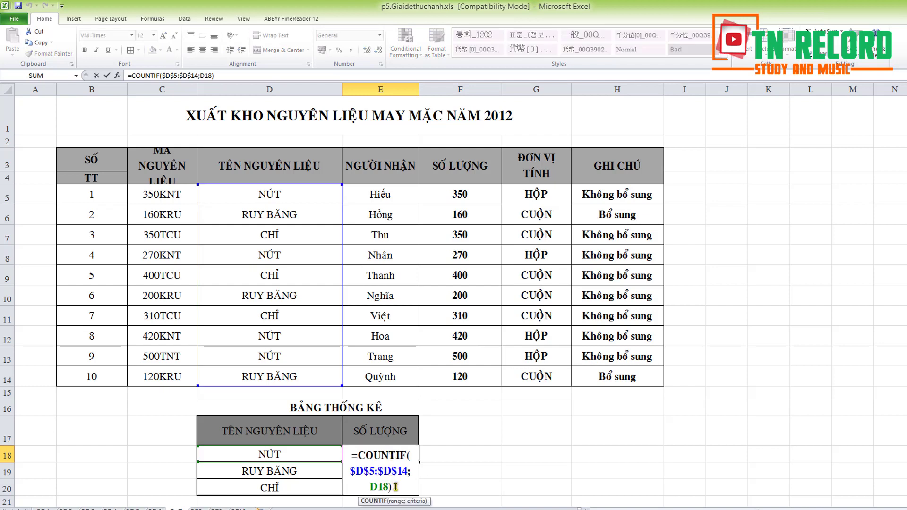
pyautogui.moveTo(395, 487); pyautogui.dragTo(350, 455)
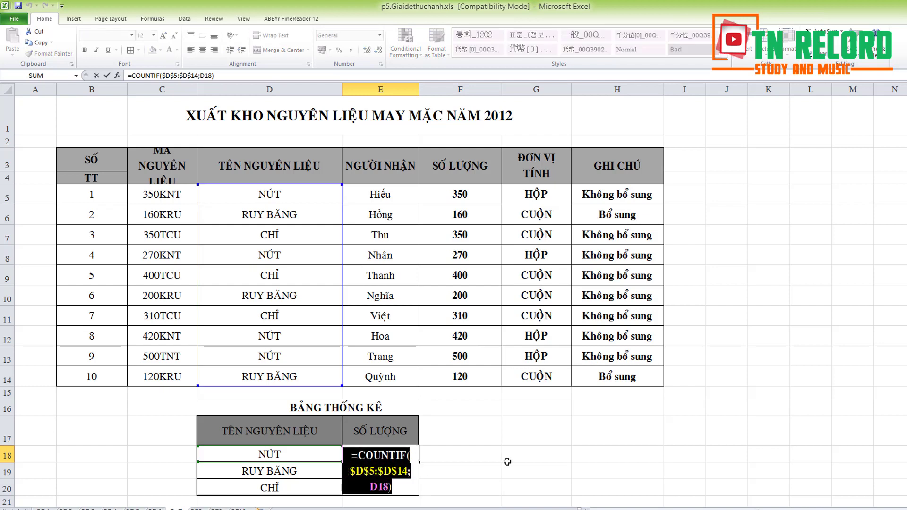
pyautogui.press('Return')
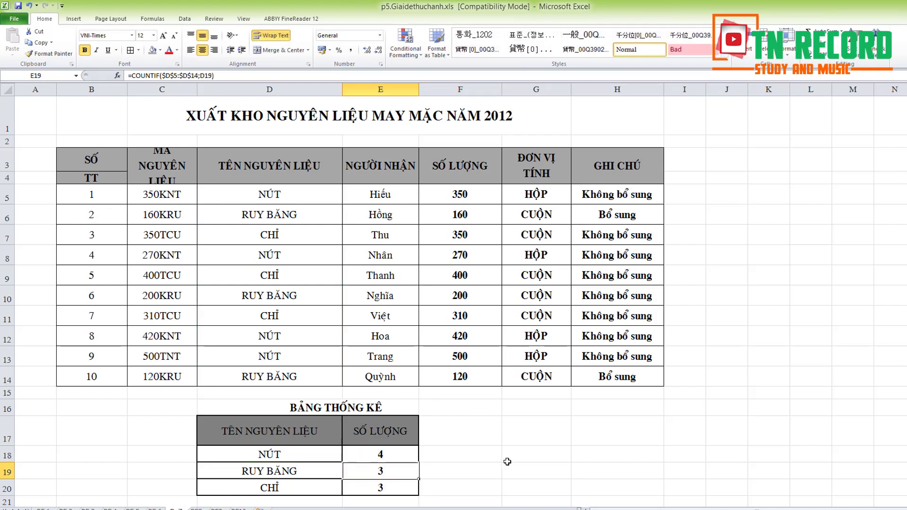
pyautogui.doubleClick(395, 475)
pyautogui.moveTo(407, 486); pyautogui.dragTo(358, 463)
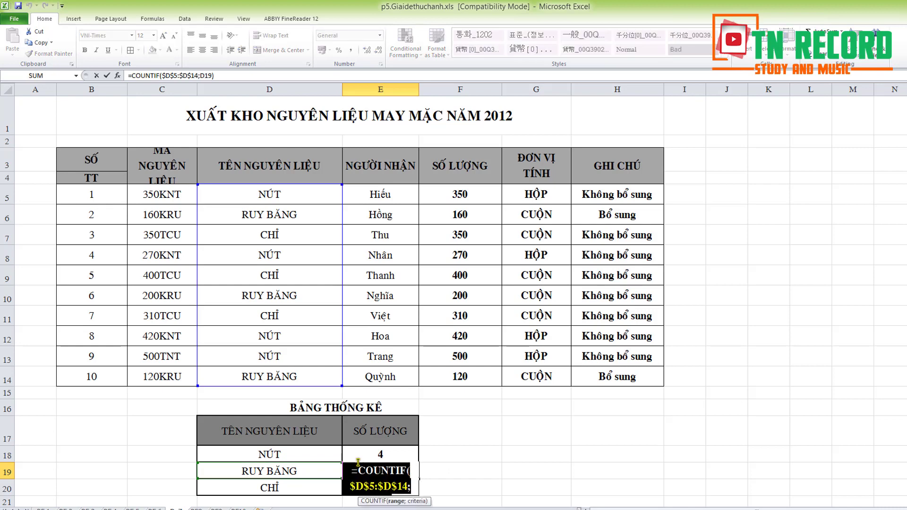
pyautogui.press('Return')
# - Read requirement 4 in row 30 below the statistics table
pyautogui.scroll(-4, 530, 462)
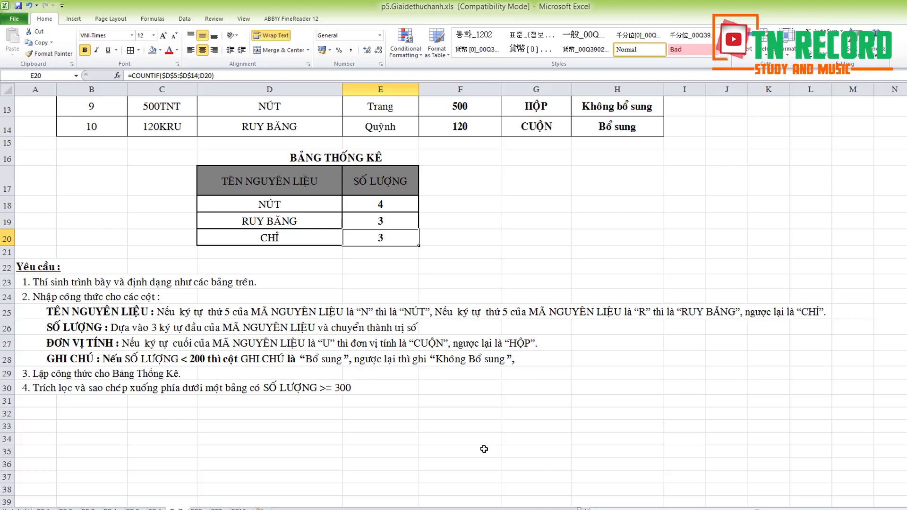
pyautogui.scroll(4, 484, 450)
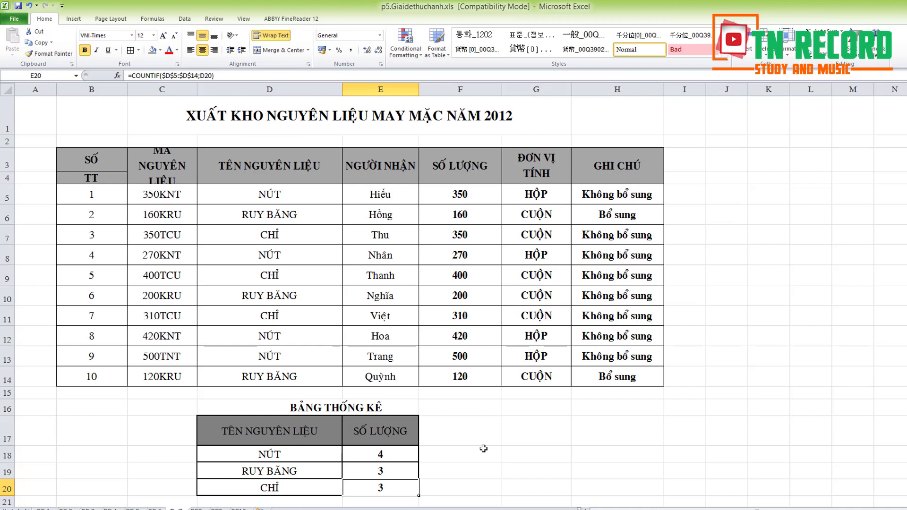
pyautogui.hotkey('alt', 'a')
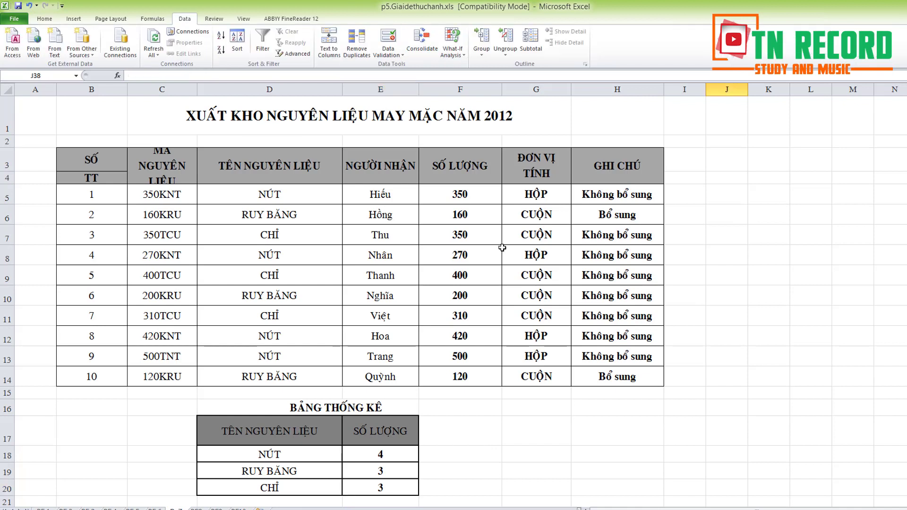
pyautogui.click(472, 161)
pyautogui.rightClick(471, 161)
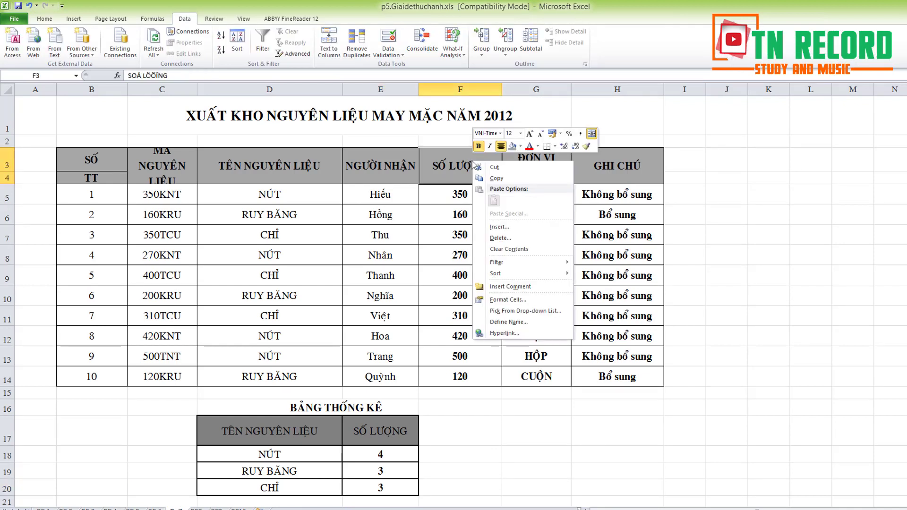
pyautogui.click(501, 180)
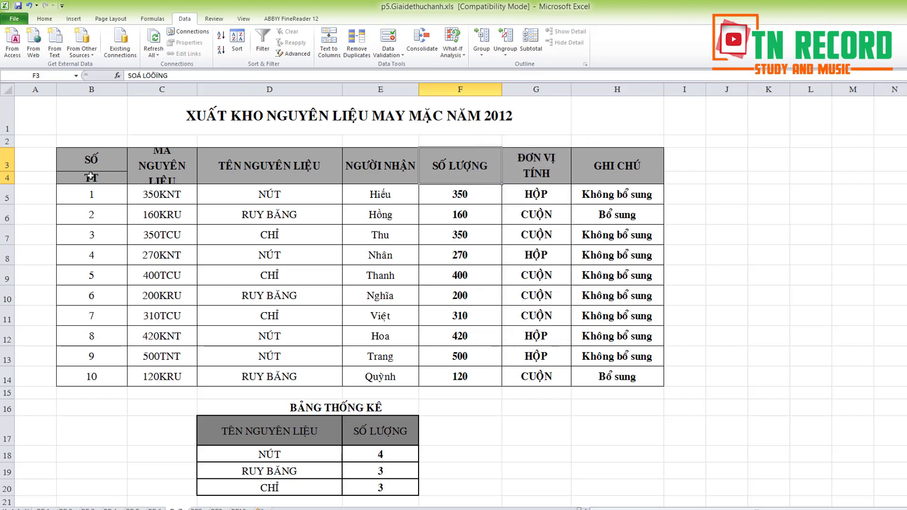
# - Unmerge the header cells of the material export table in B3:H4, leaving separate cells in rows 3 and 4
pyautogui.moveTo(93, 162); pyautogui.dragTo(605, 175)
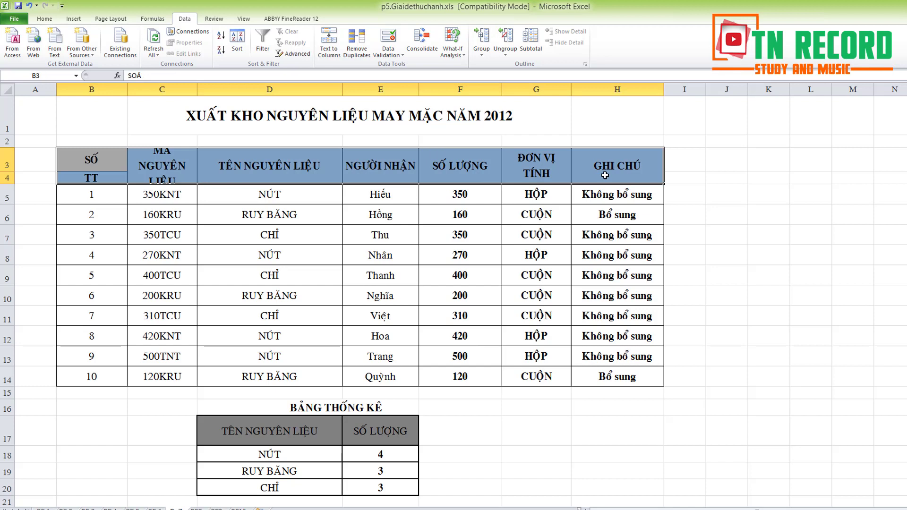
pyautogui.click(45, 19)
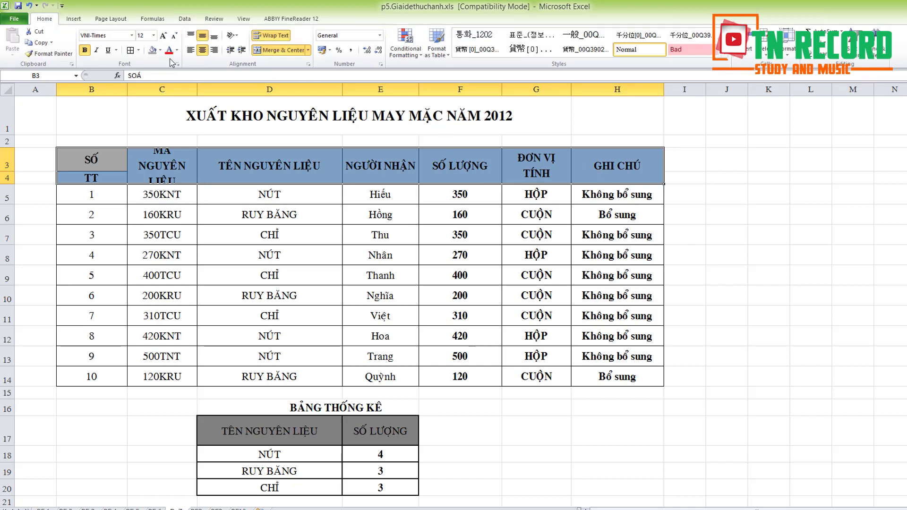
pyautogui.click(276, 50)
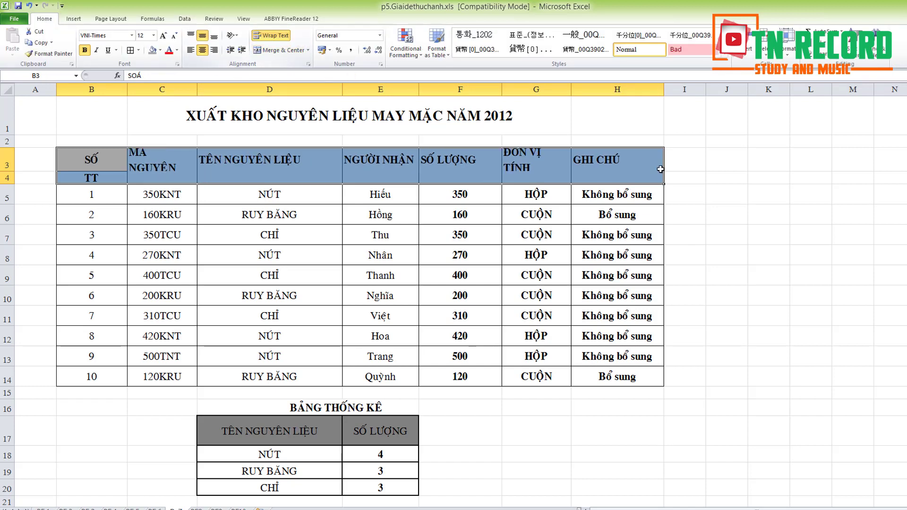
pyautogui.click(807, 202)
pyautogui.click(147, 177)
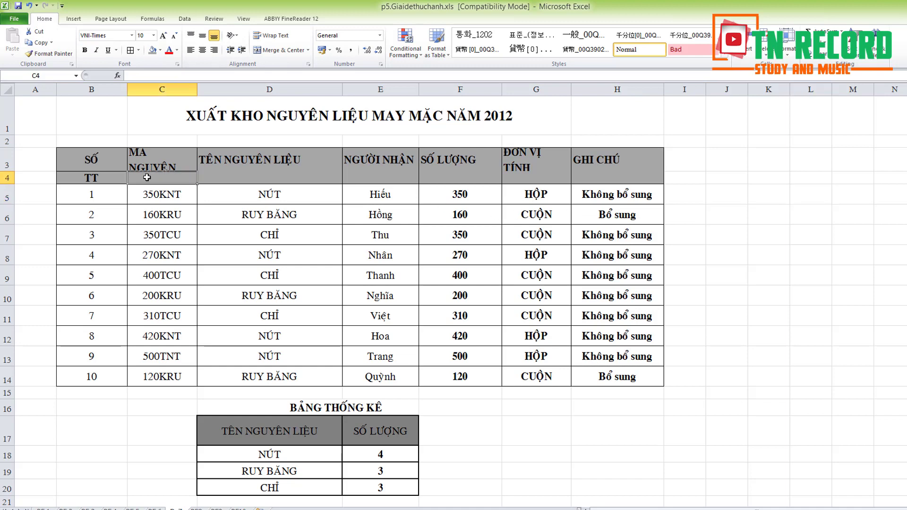
pyautogui.keyDown('shift'); pyautogui.click(206, 179); pyautogui.keyUp('shift')
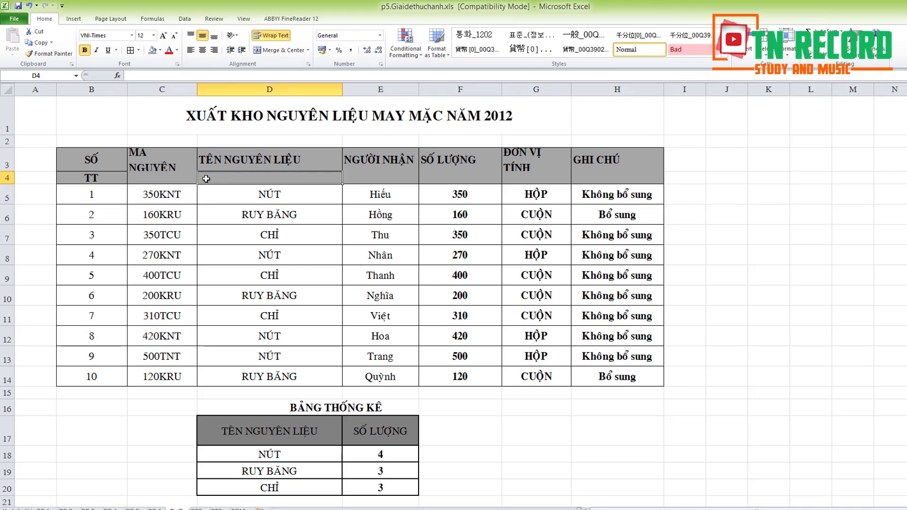
# - Copy the SỐ LƯỢNG header from F3 into E32 as the heading of a filter criteria range
pyautogui.click(447, 158)
pyautogui.rightClick(447, 158)
pyautogui.scroll(-6, 369, 305)
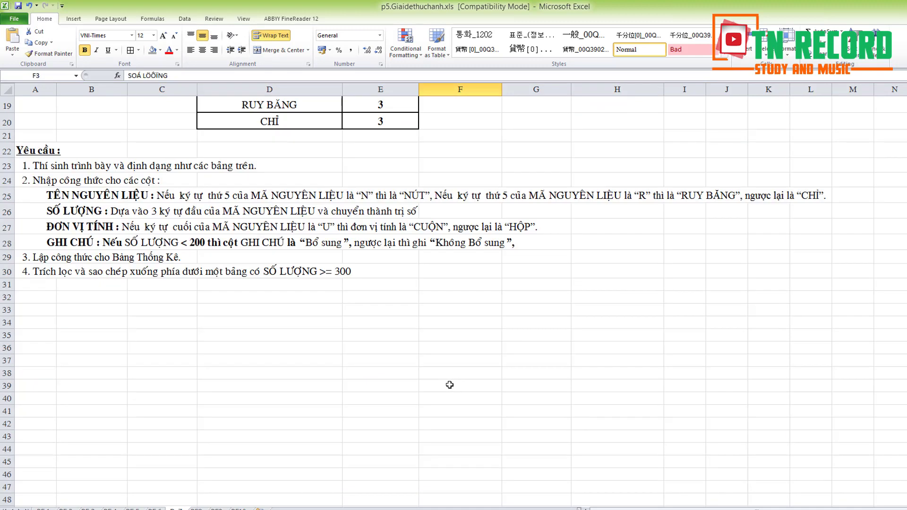
pyautogui.click(368, 299)
pyautogui.rightClick(368, 299)
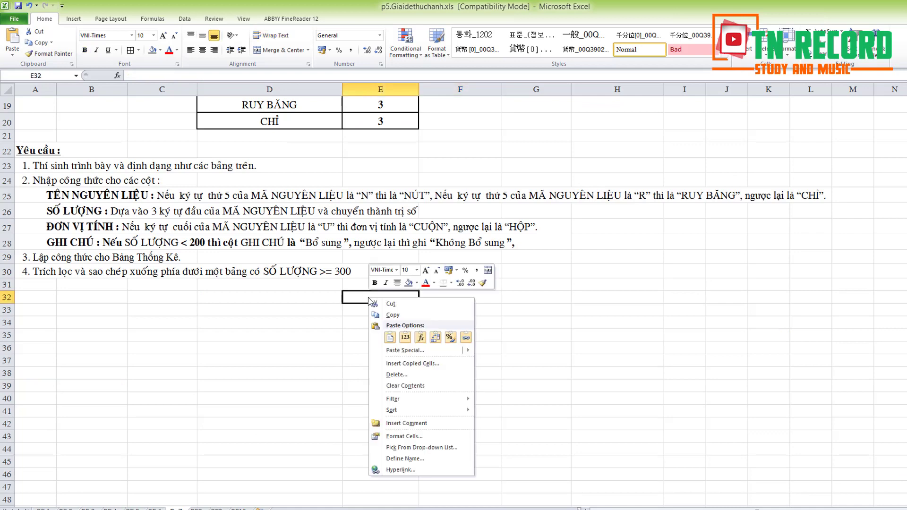
pyautogui.click(390, 325)
# - Enter the criterion >=300 in E33 below the copied SỐ LƯỢNG heading
pyautogui.scroll(6, 405, 339)
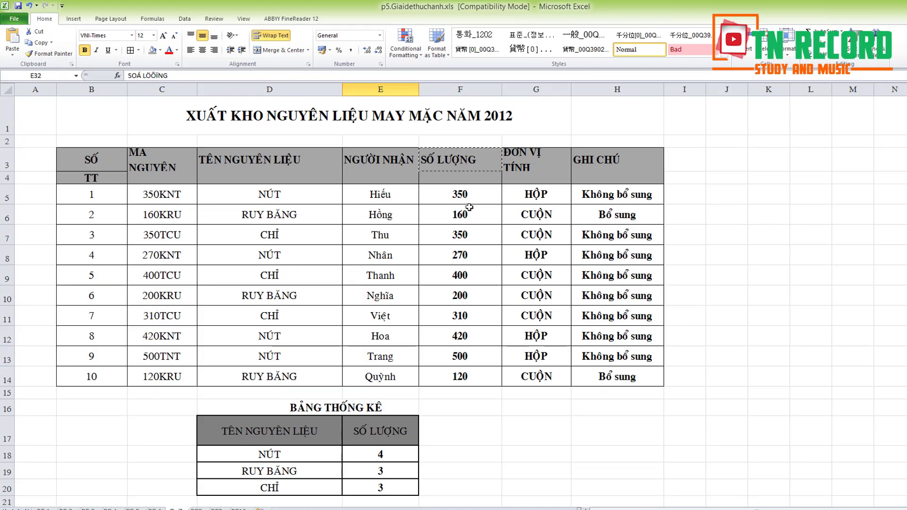
pyautogui.scroll(-5, 446, 304)
pyautogui.doubleClick(382, 375)
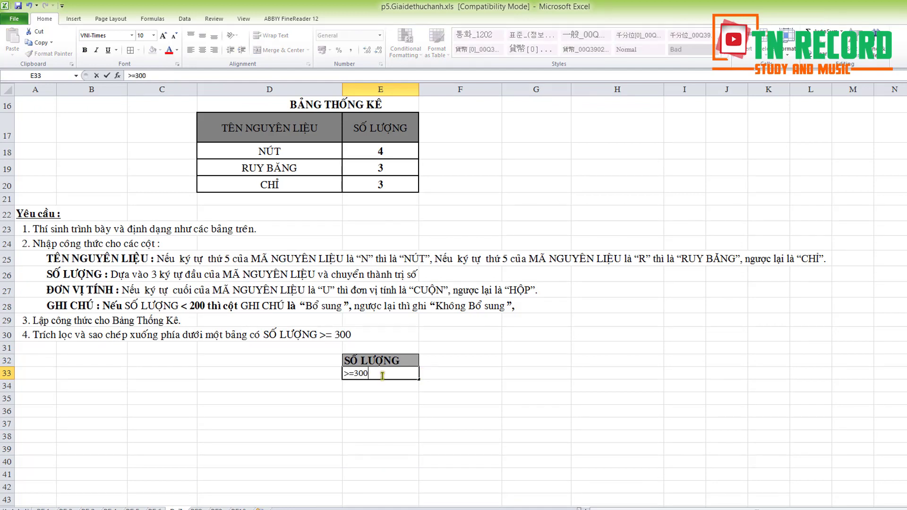
pyautogui.write('>=300')
pyautogui.click(509, 363)
# - Start an Advanced Filter that copies to another location, using $B$3:$H$14 as the list range
pyautogui.scroll(5, 486, 342)
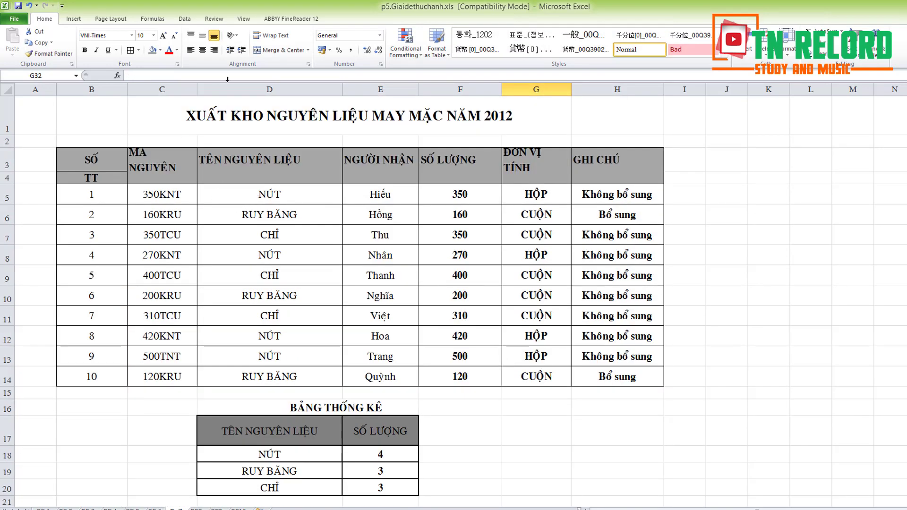
pyautogui.click(184, 18)
pyautogui.click(293, 54)
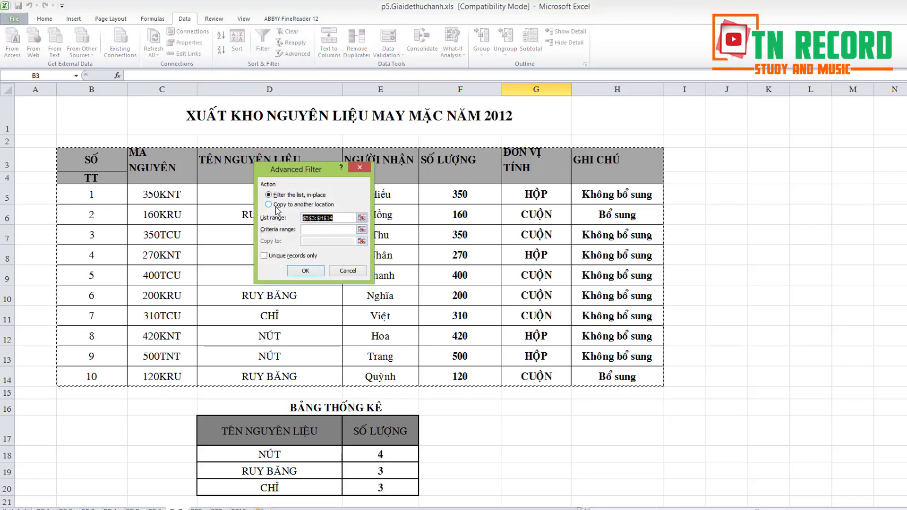
pyautogui.click(277, 208)
pyautogui.click(362, 218)
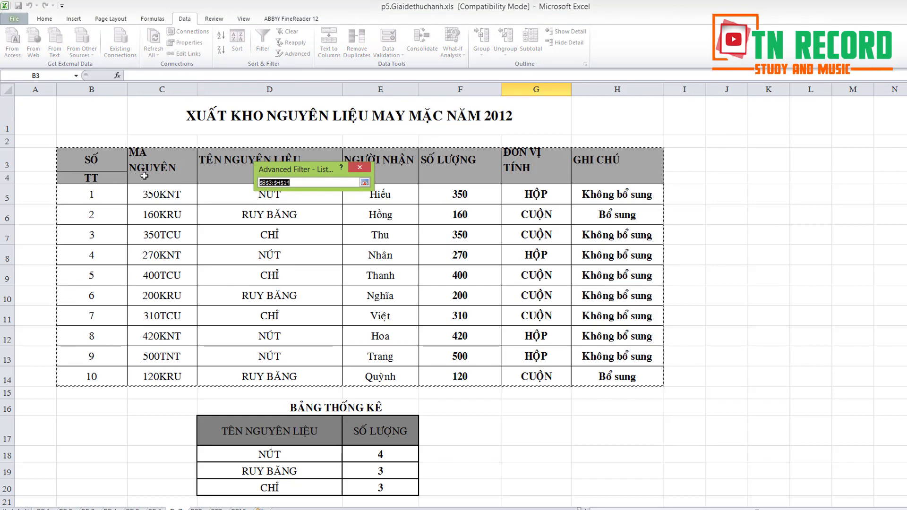
pyautogui.click(364, 182)
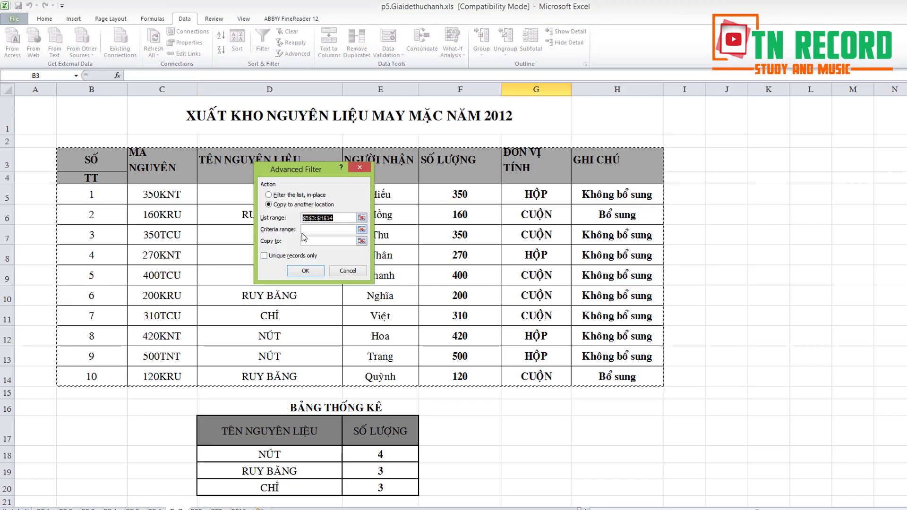
# - Set the Advanced Filter's criteria range to $E$32:$E$33
pyautogui.click(362, 230)
pyautogui.scroll(-6, 354, 293)
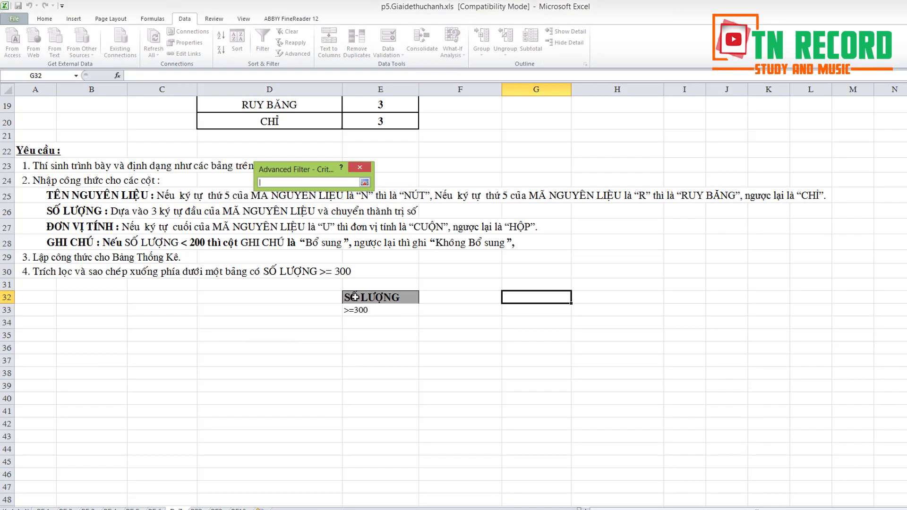
pyautogui.moveTo(355, 297); pyautogui.dragTo(357, 311)
pyautogui.click(364, 182)
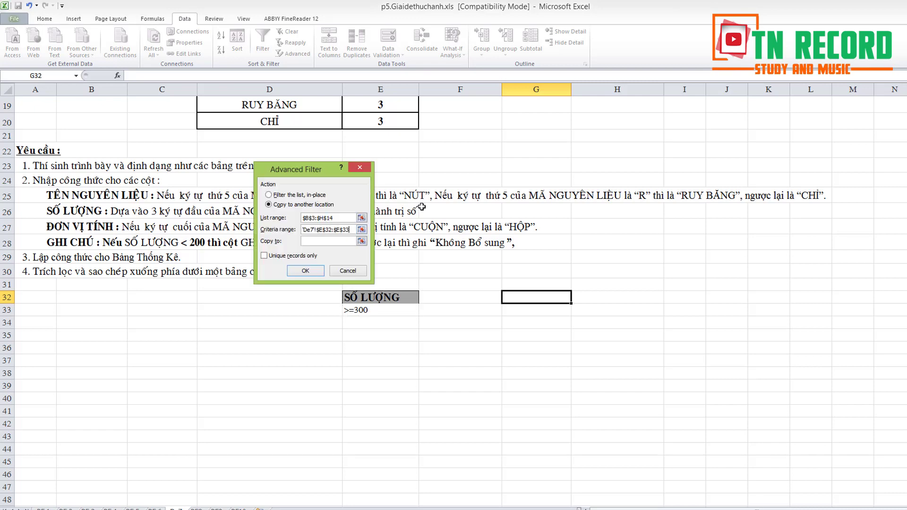
# - Set the filter's copy destination to $B$35 and run it to extract the matching rows
pyautogui.scroll(1, 422, 207)
pyautogui.click(361, 242)
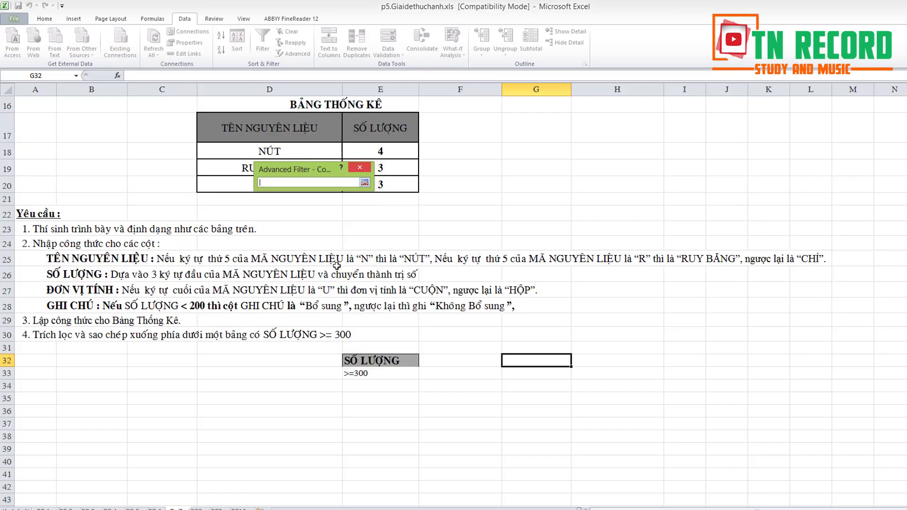
pyautogui.click(81, 400)
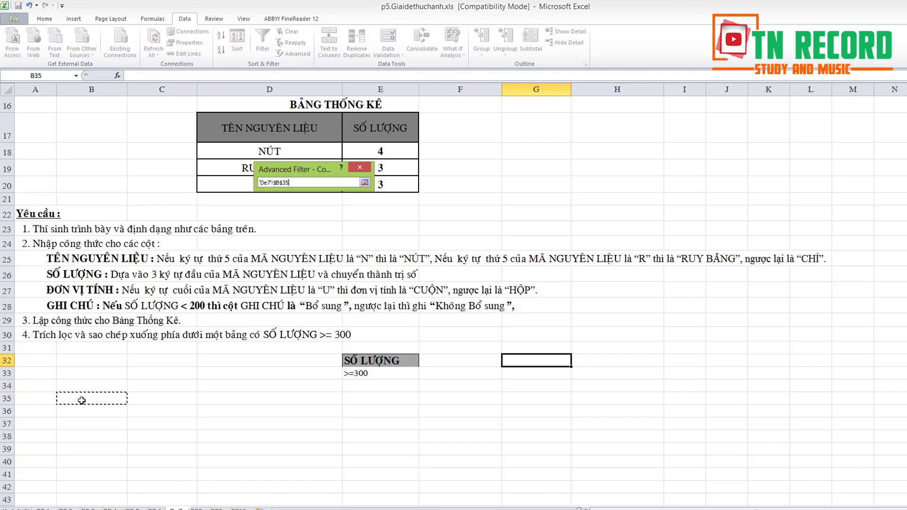
pyautogui.click(365, 182)
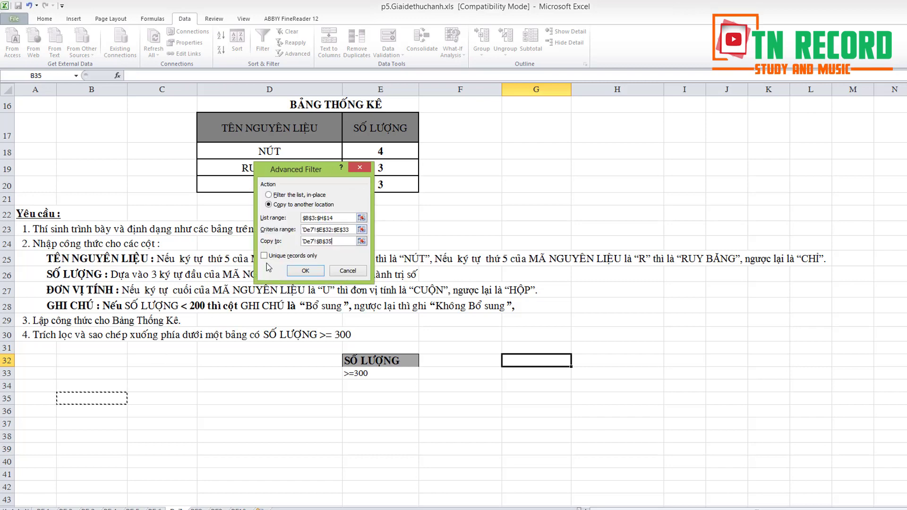
pyautogui.click(305, 272)
pyautogui.scroll(-3, 442, 384)
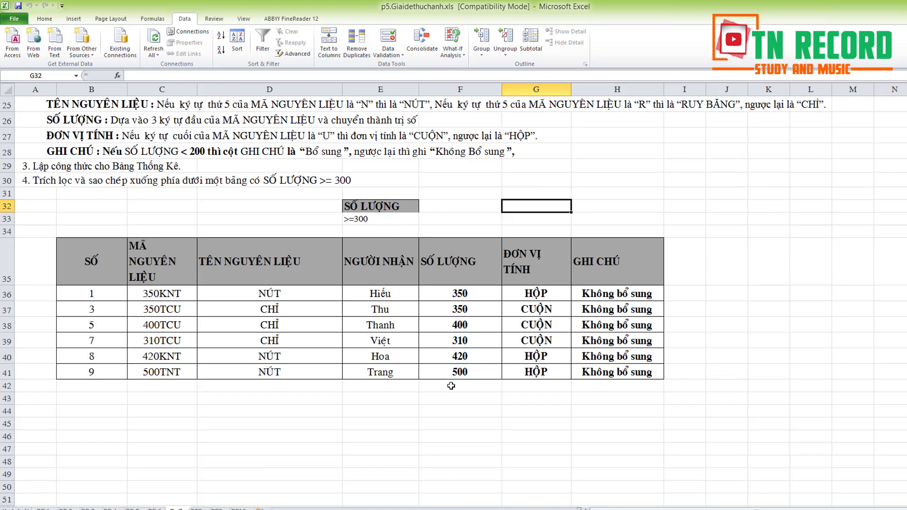
# - Check each SỐ LƯỢNG value in the extracted table against the >=300 criterion
pyautogui.moveTo(111, 254); pyautogui.dragTo(652, 374)
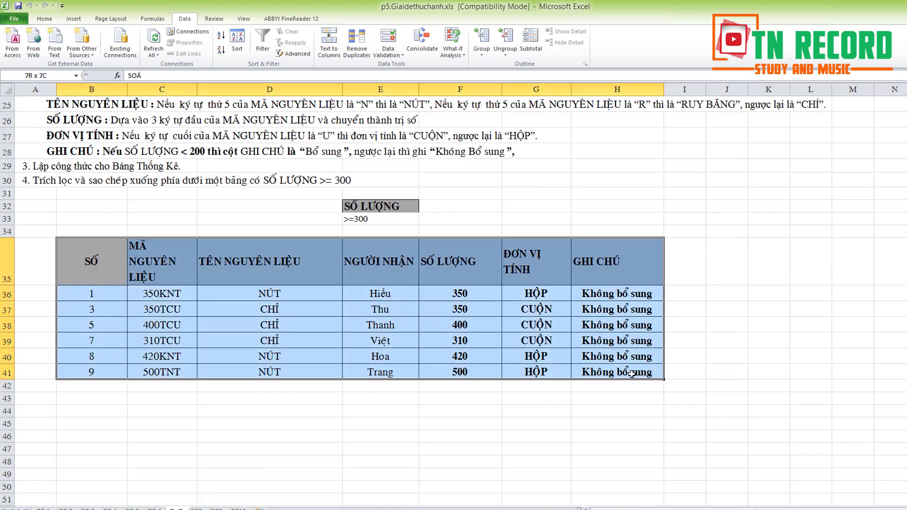
pyautogui.click(460, 293)
pyautogui.click(459, 309)
pyautogui.click(460, 325)
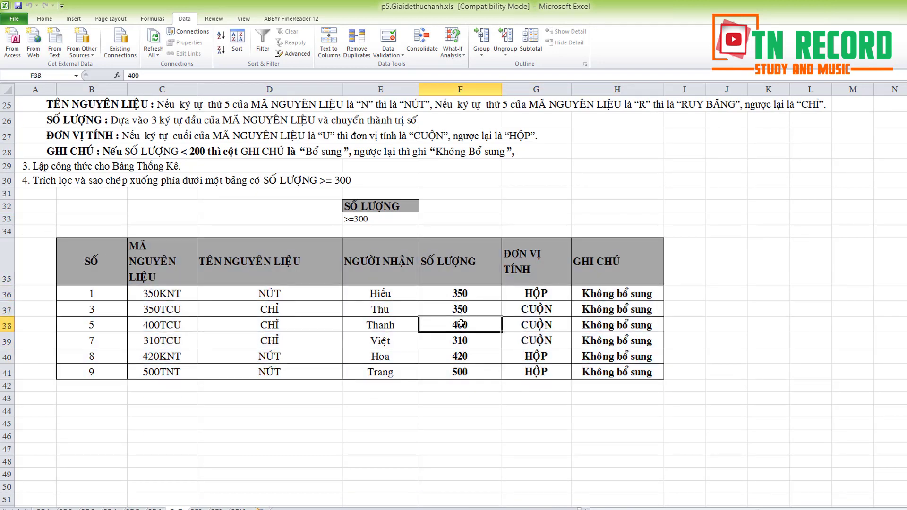
pyautogui.click(460, 340)
pyautogui.click(460, 356)
pyautogui.click(454, 374)
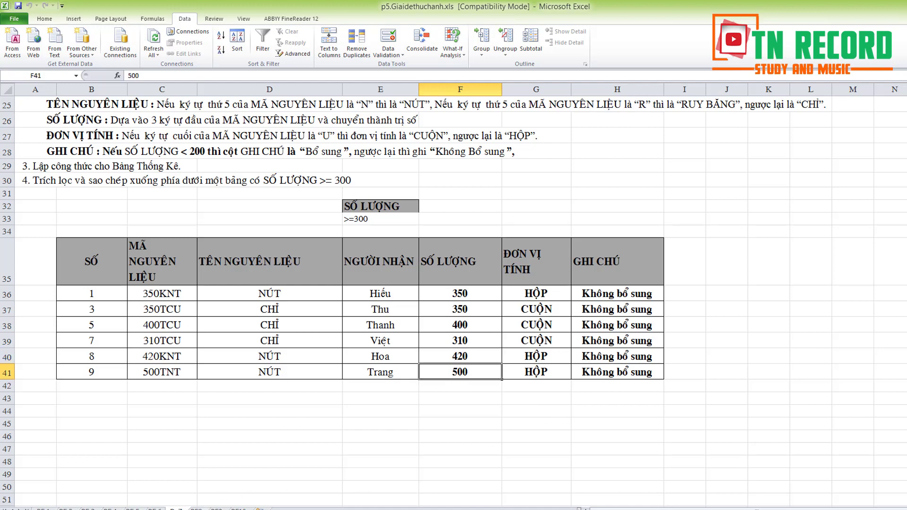
# - On the ĐỀ 08 sheet, make the BẢNG KÊ CHỨNG TỪ BÁN HÀNG title bold and merge and centre it across A7:H7
pyautogui.click(196, 509)
pyautogui.scroll(4, 249, 432)
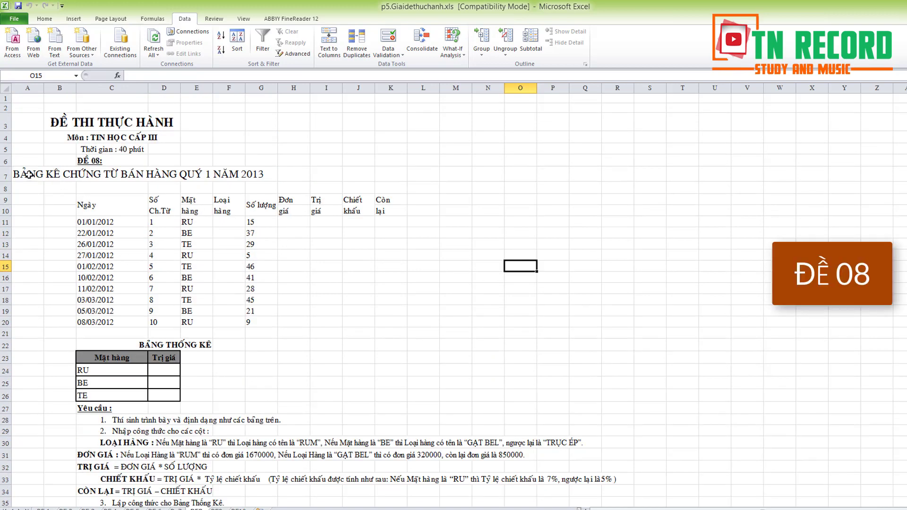
pyautogui.moveTo(35, 175); pyautogui.dragTo(299, 175)
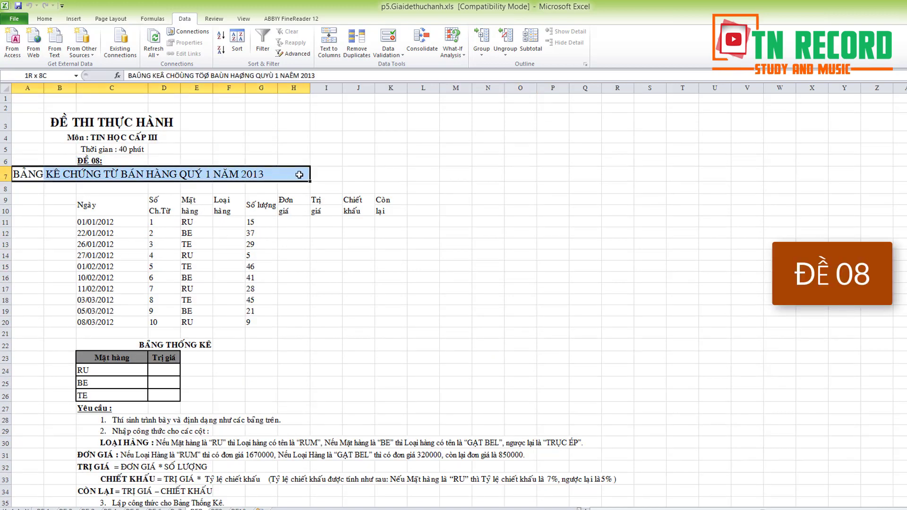
pyautogui.click(45, 19)
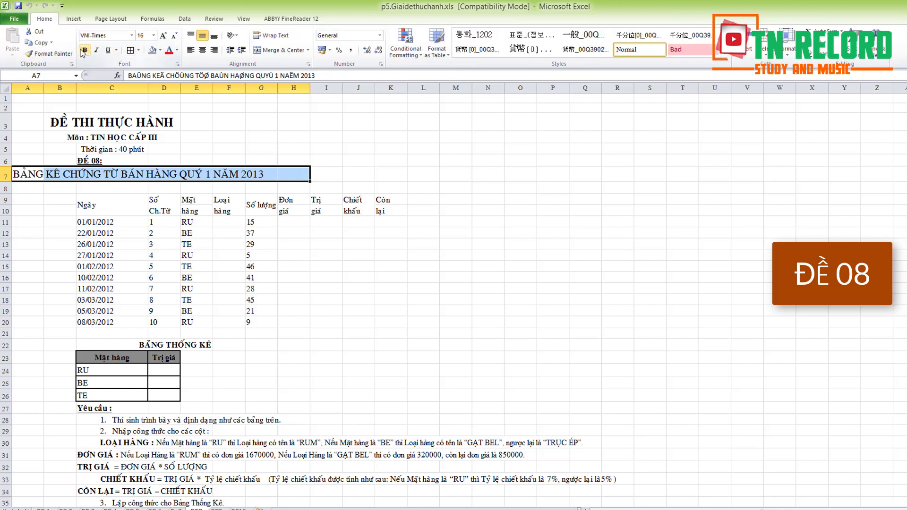
pyautogui.click(86, 50)
pyautogui.click(203, 49)
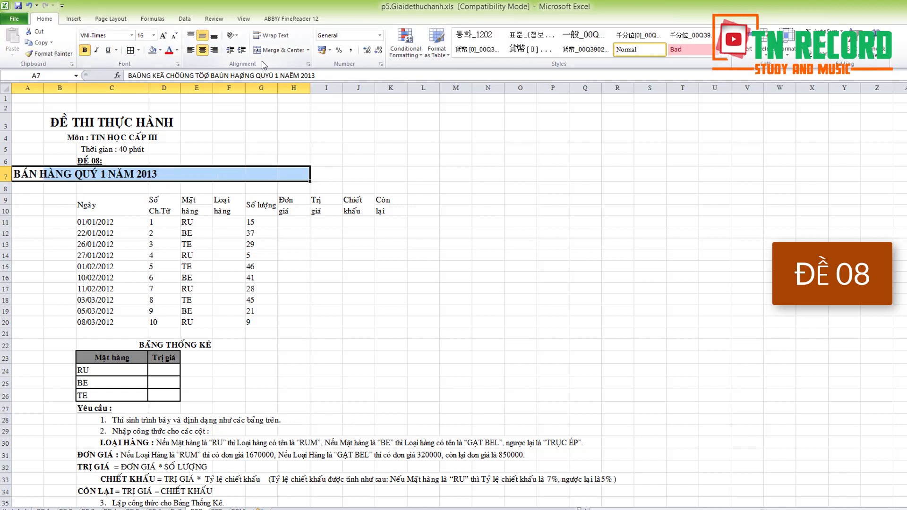
pyautogui.click(282, 51)
pyautogui.click(419, 268)
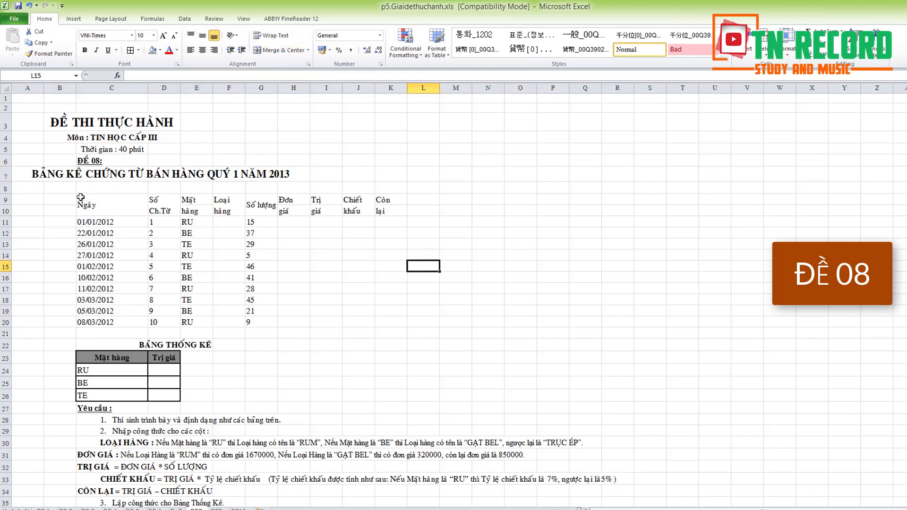
# - Apply all borders to the sales voucher table in C9:K20
pyautogui.moveTo(81, 197); pyautogui.dragTo(386, 322)
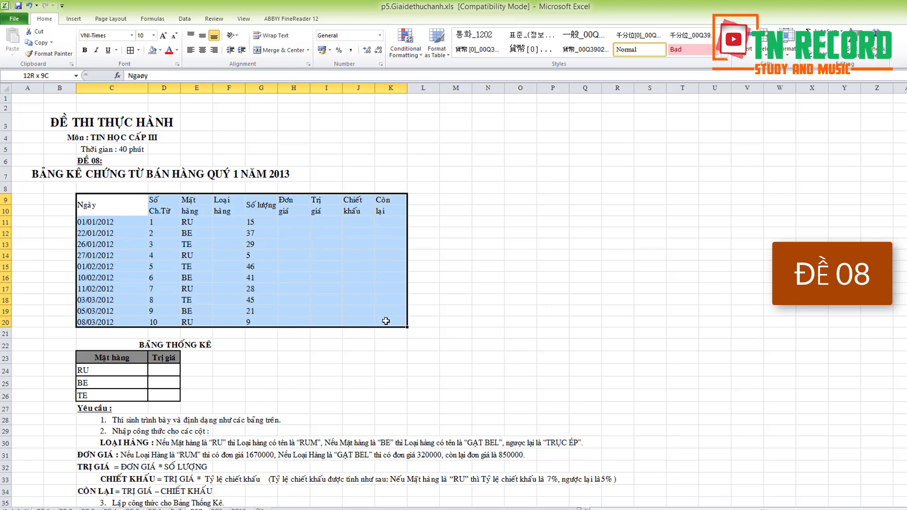
pyautogui.click(130, 51)
pyautogui.click(491, 264)
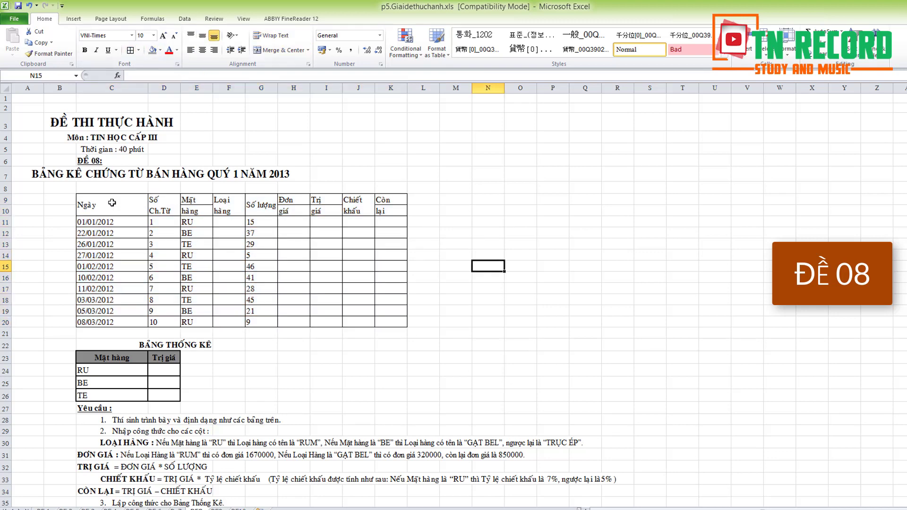
# - Make the header cells C9:K10 of the sales voucher table bold and fill them with grey
pyautogui.moveTo(112, 203); pyautogui.dragTo(385, 212)
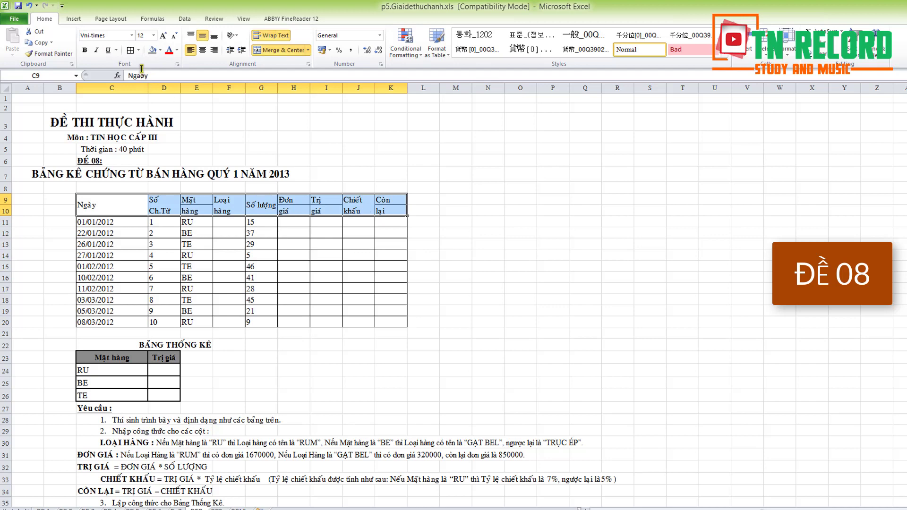
pyautogui.click(85, 51)
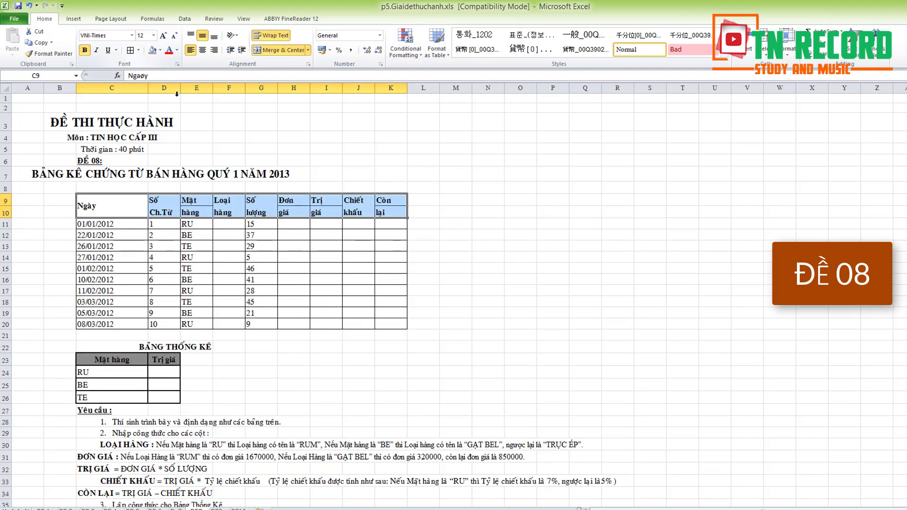
pyautogui.click(442, 225)
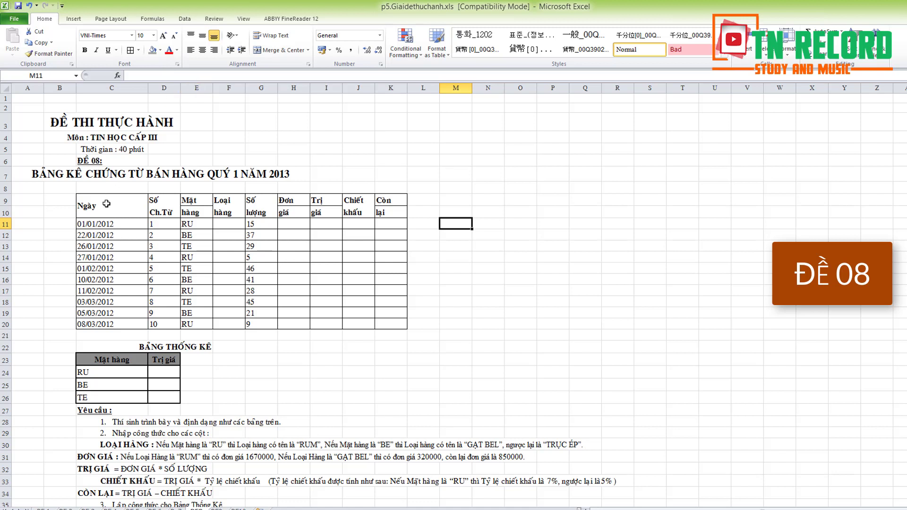
pyautogui.moveTo(104, 205); pyautogui.dragTo(384, 211)
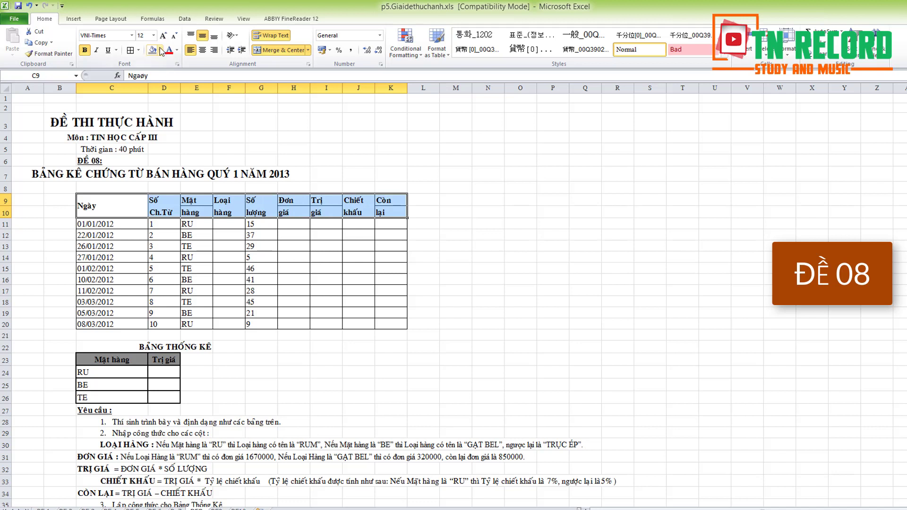
pyautogui.click(160, 50)
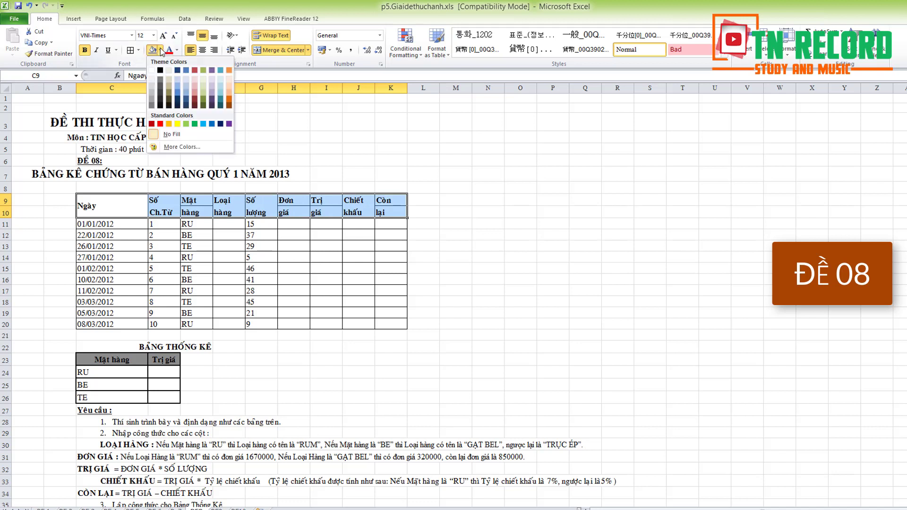
pyautogui.click(155, 96)
pyautogui.click(446, 204)
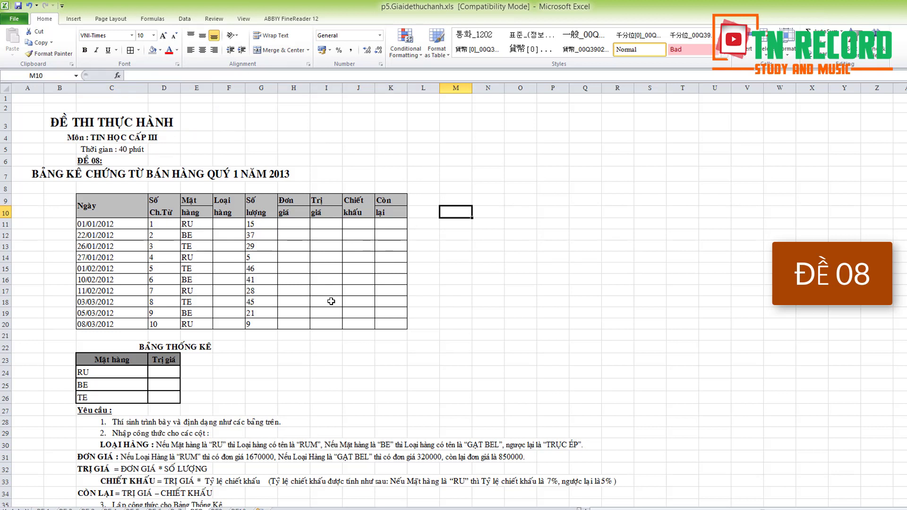
# - Unmerge the BẢNG KÊ CHỨNG TỪ BÁN HÀNG title and merge and centre it across A7:M7
pyautogui.moveTo(35, 175); pyautogui.dragTo(449, 170)
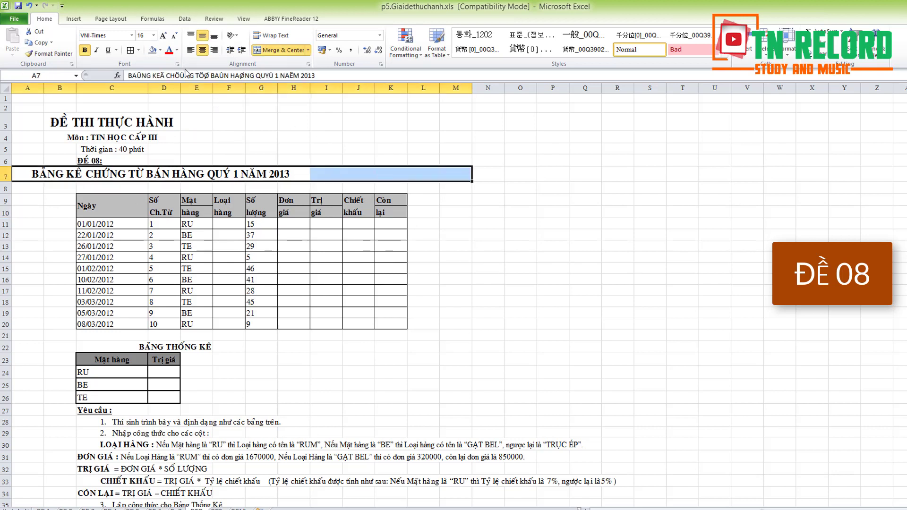
pyautogui.click(281, 50)
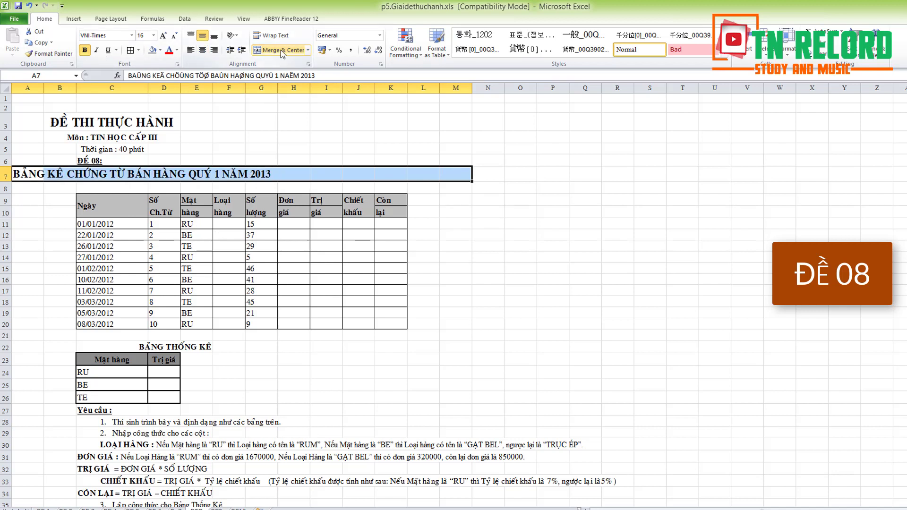
pyautogui.click(202, 51)
pyautogui.click(202, 50)
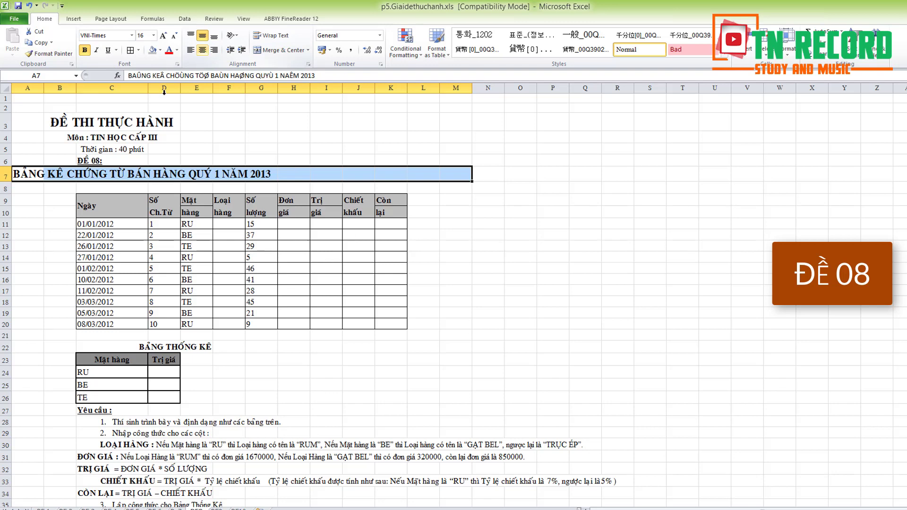
pyautogui.click(281, 53)
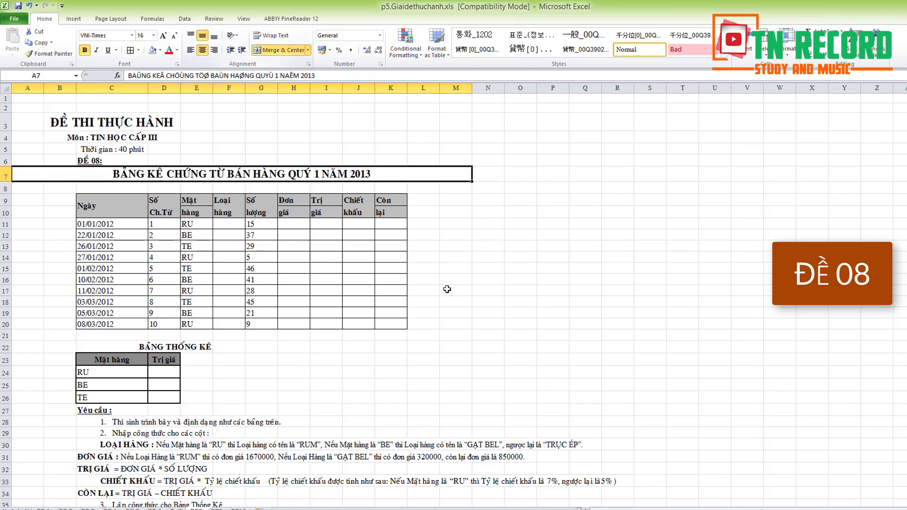
pyautogui.click(475, 293)
# - Read the exercise requirements below the tables, especially the LOẠI HÀNG rule for each Mặt hàng code
pyautogui.scroll(-1, 313, 376)
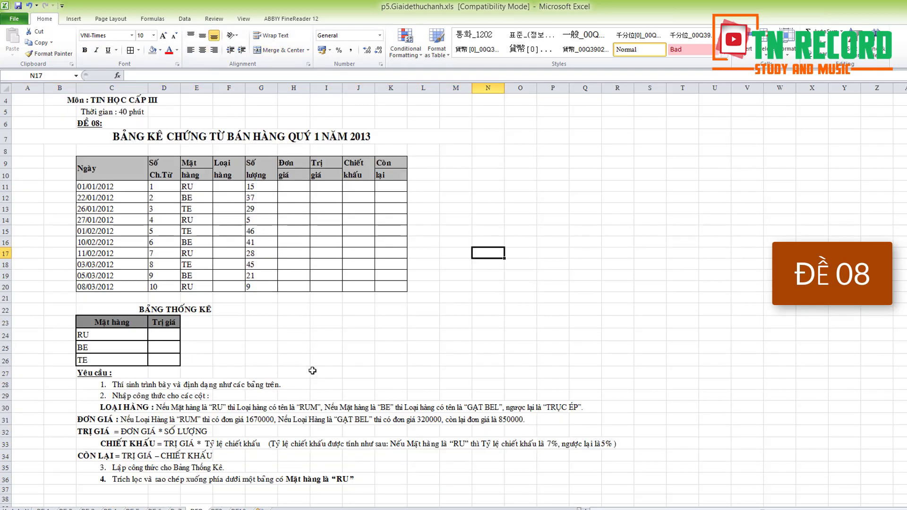
pyautogui.click(392, 354)
pyautogui.scroll(2, 452, 329)
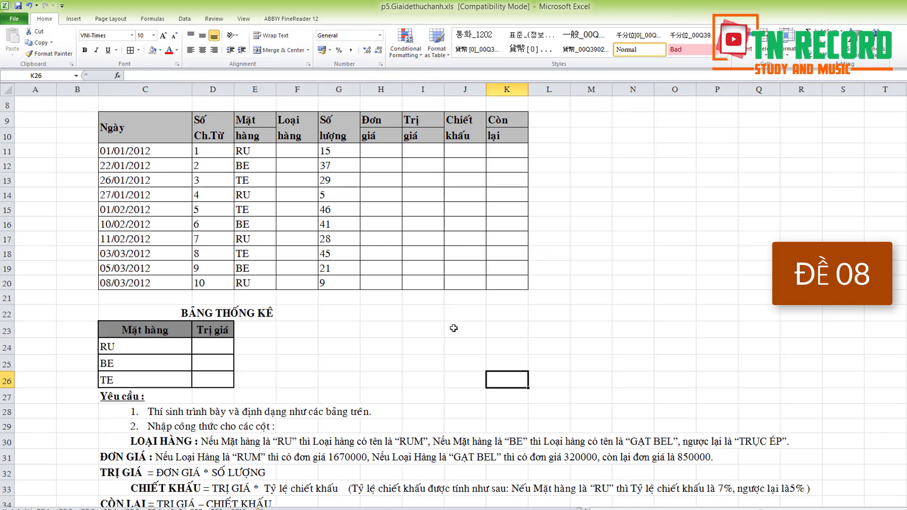
pyautogui.scroll(-1, 446, 329)
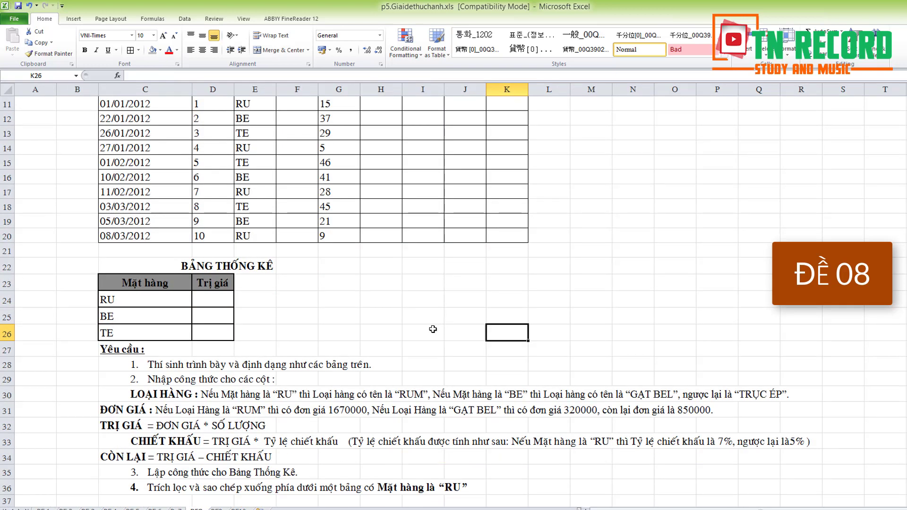
pyautogui.scroll(1, 286, 394)
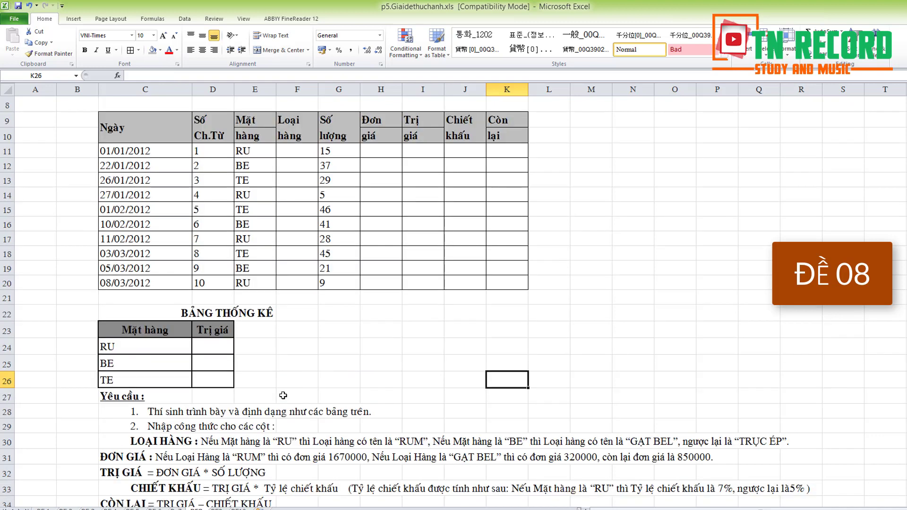
pyautogui.click(197, 442)
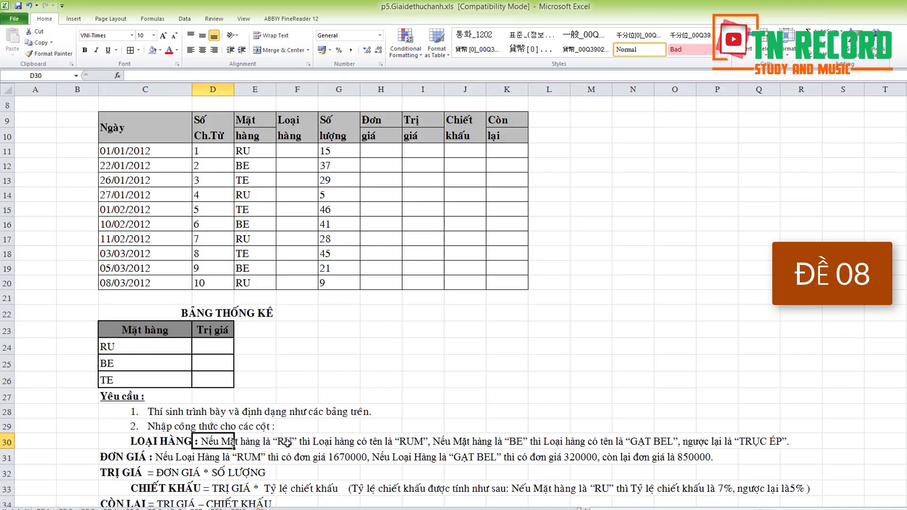
pyautogui.click(287, 443)
pyautogui.click(394, 444)
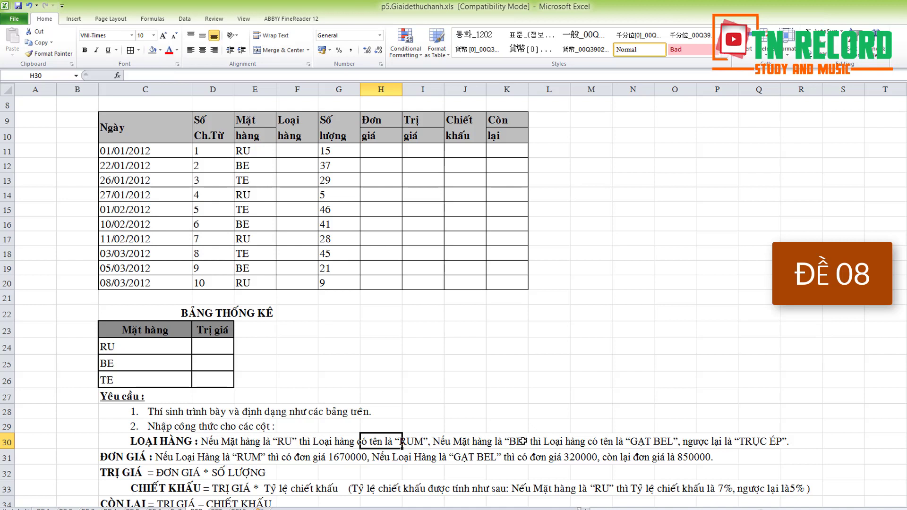
pyautogui.click(524, 441)
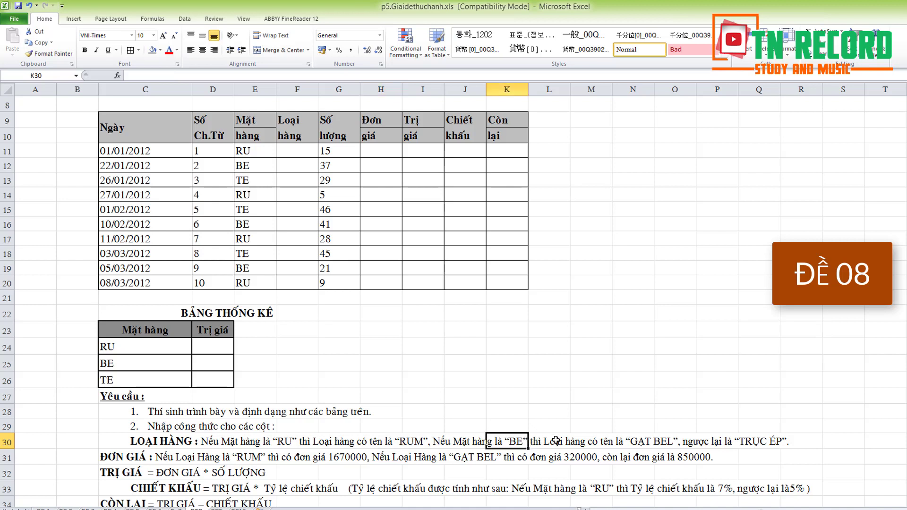
pyautogui.click(634, 443)
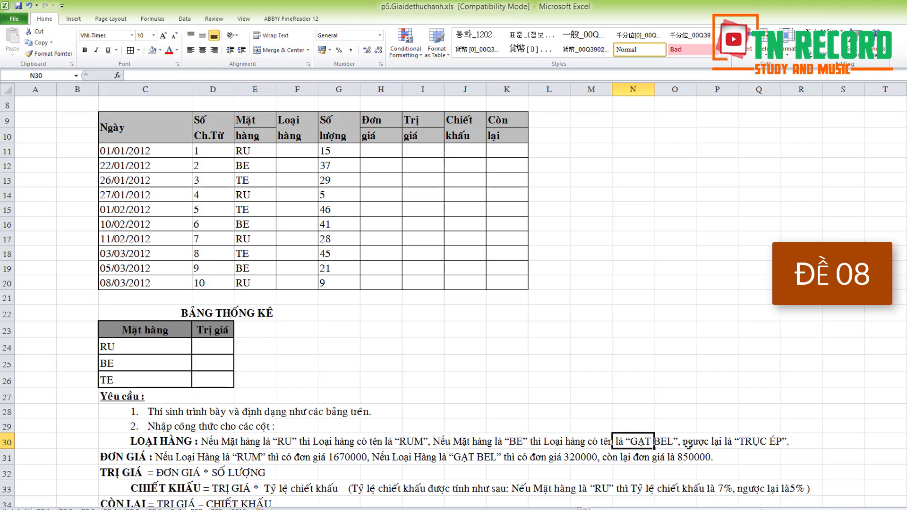
pyautogui.click(742, 442)
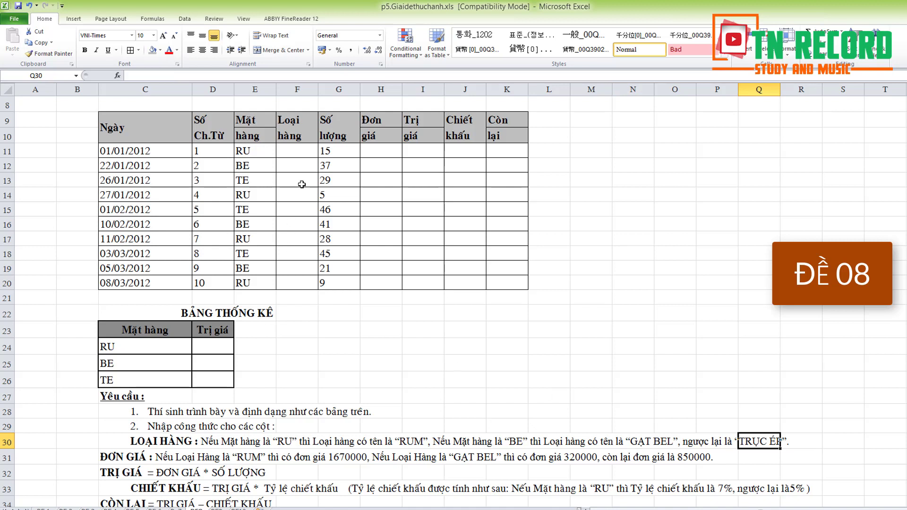
# - In the first Loại hàng cell, F11, begin an IF formula that returns "RUM" when E11="RU"
pyautogui.doubleClick(293, 152)
pyautogui.write('=')
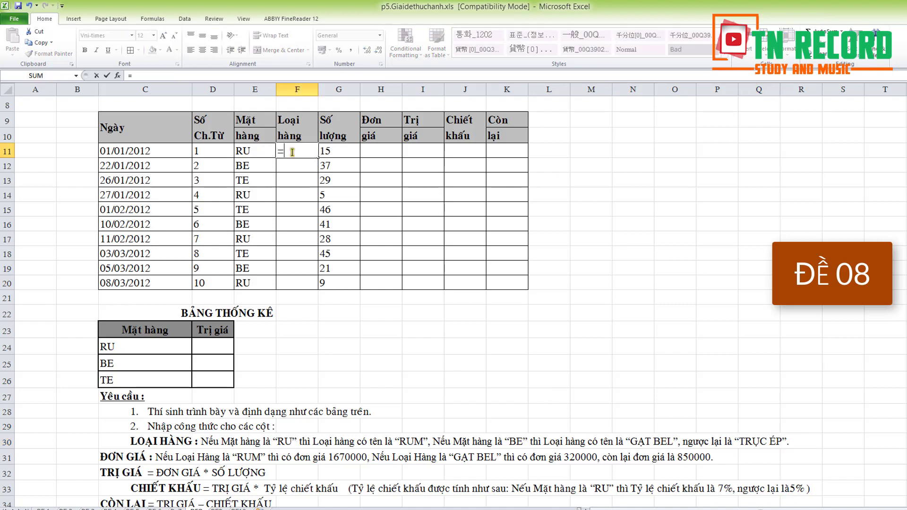
pyautogui.write('if')
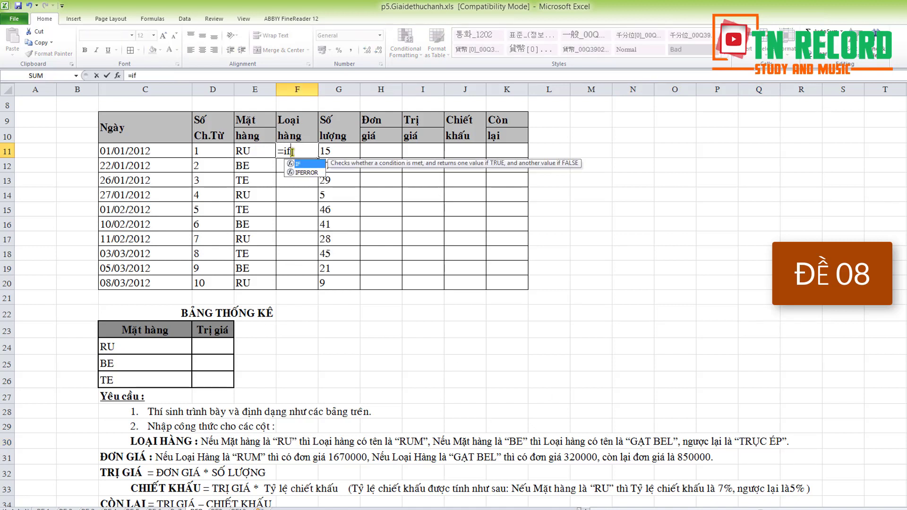
pyautogui.write('(')
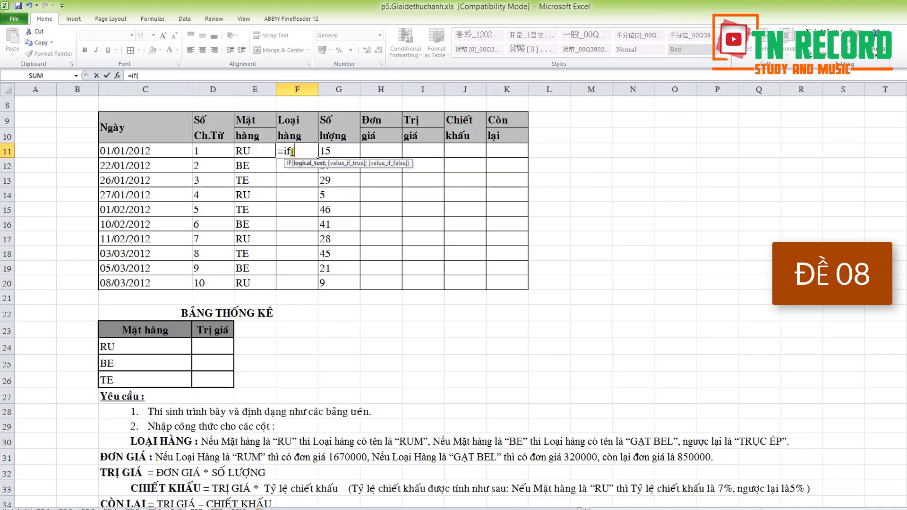
pyautogui.click(254, 152)
pyautogui.write('=')
pyautogui.write('RU')
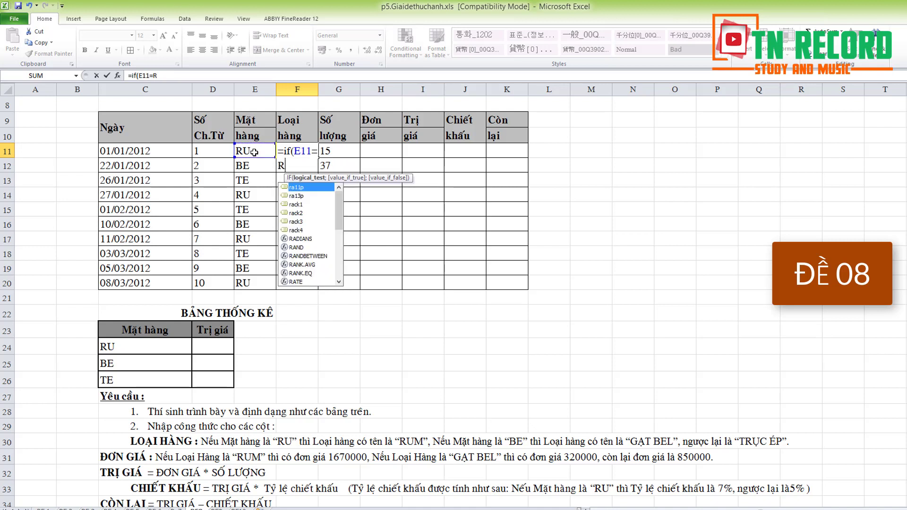
pyautogui.press('BackSpace')
pyautogui.press('BackSpace')
pyautogui.write('"R')
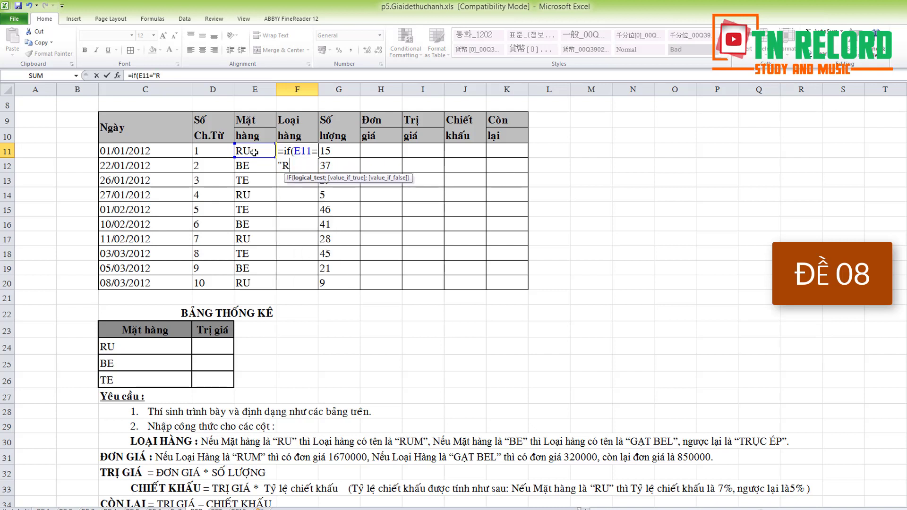
pyautogui.write('U";')
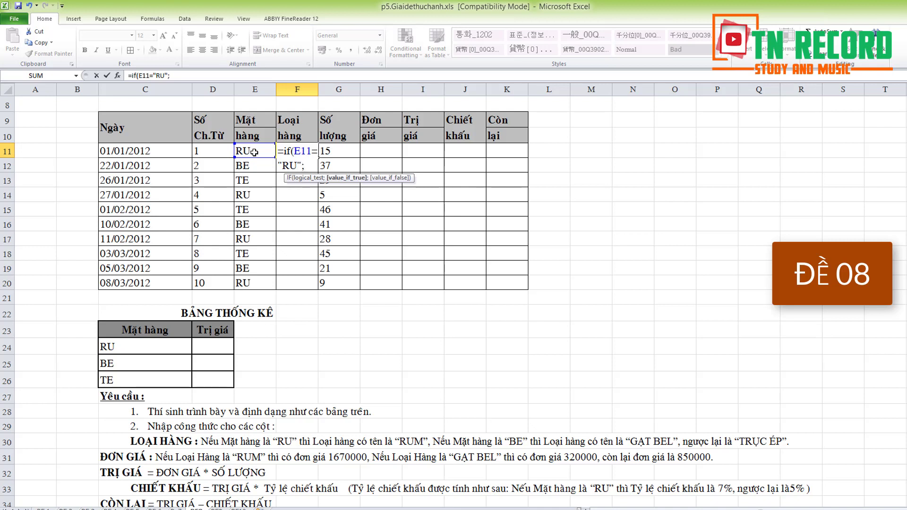
pyautogui.write('"R')
pyautogui.write('UM";Ì')
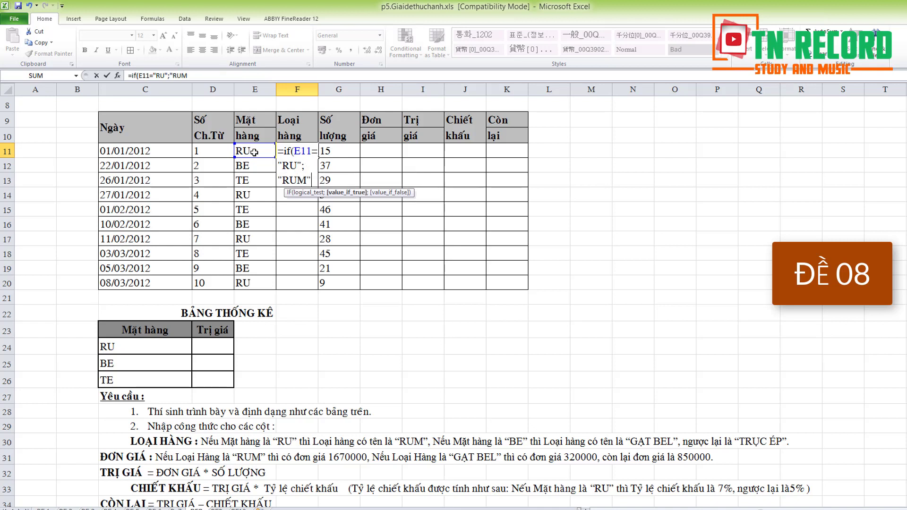
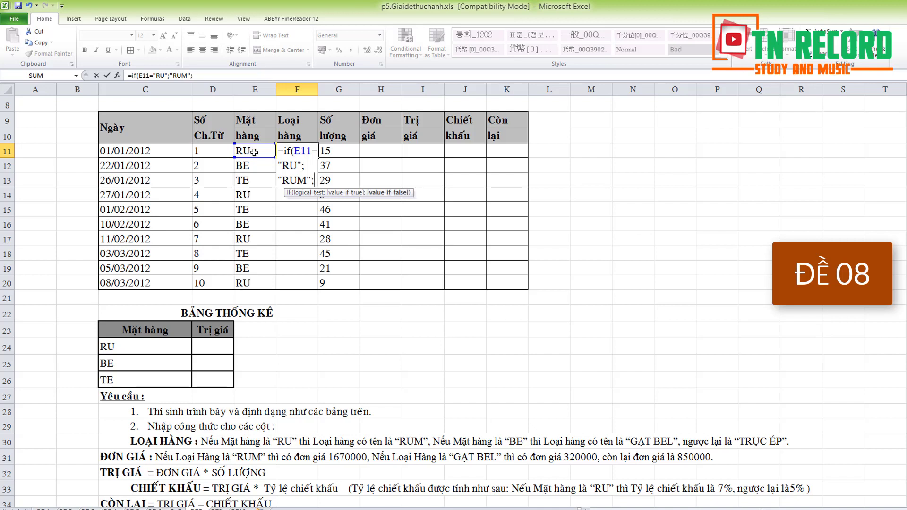
# - Add a nested IF to the F11 formula that returns "HẠT BEL" when E11="BE"
pyautogui.write(';if')
pyautogui.press('BackSpace')
pyautogui.write('IF')
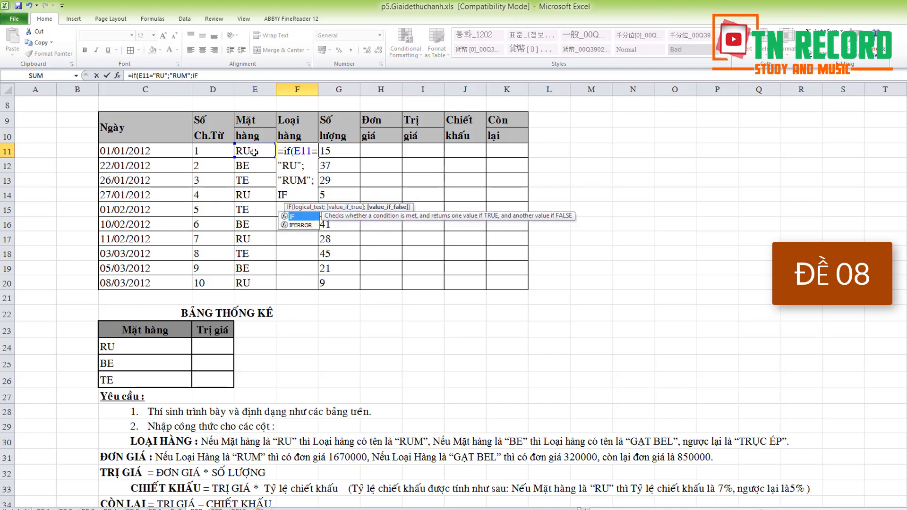
pyautogui.write('(')
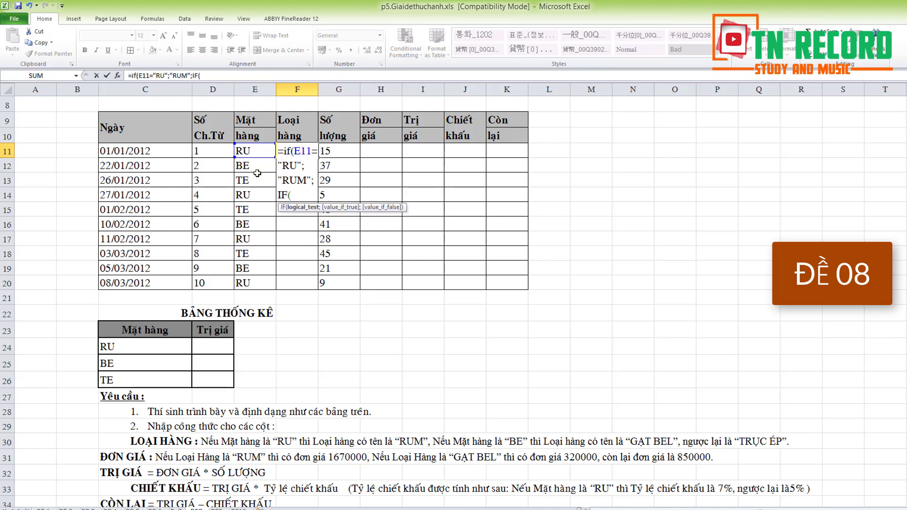
pyautogui.click(259, 153)
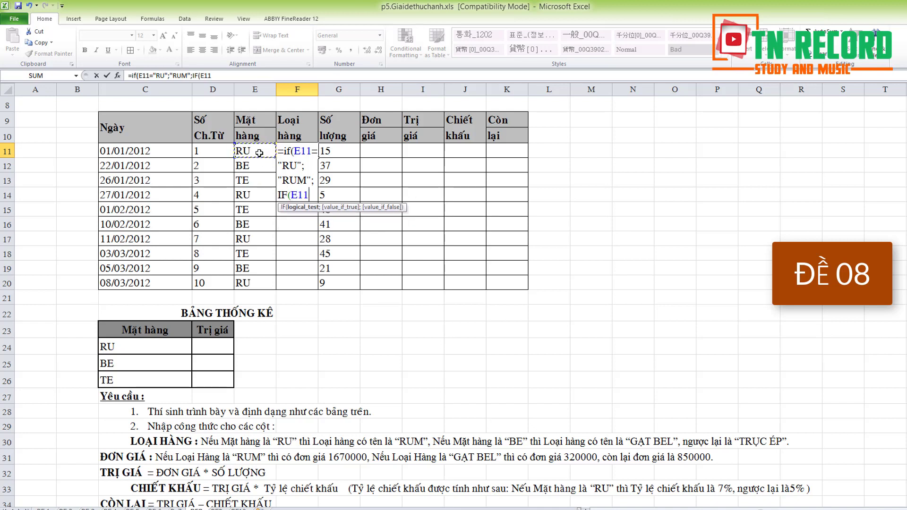
pyautogui.write('="BE')
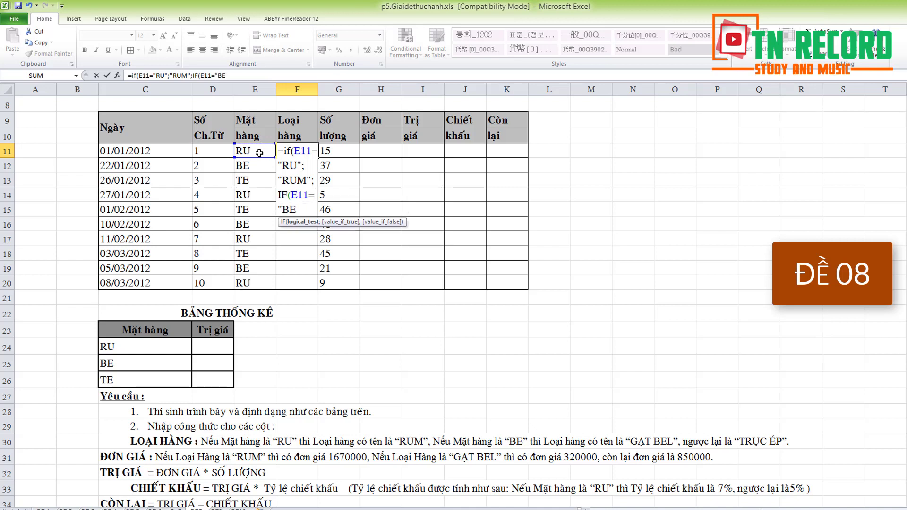
pyautogui.write('";')
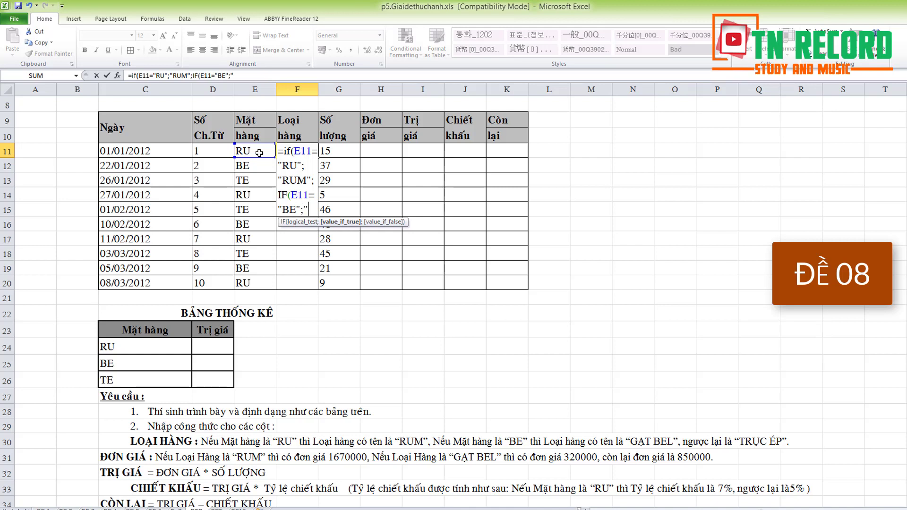
pyautogui.write('"HẠT')
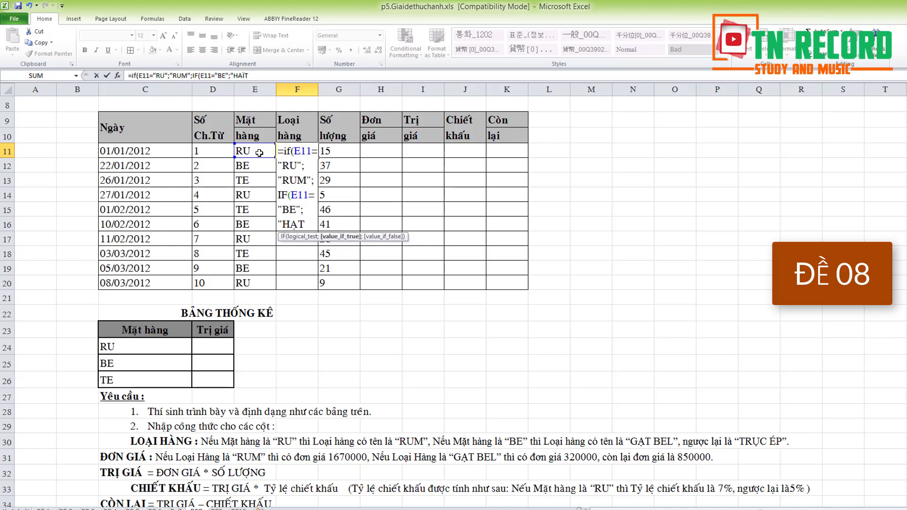
pyautogui.write(' BEL')
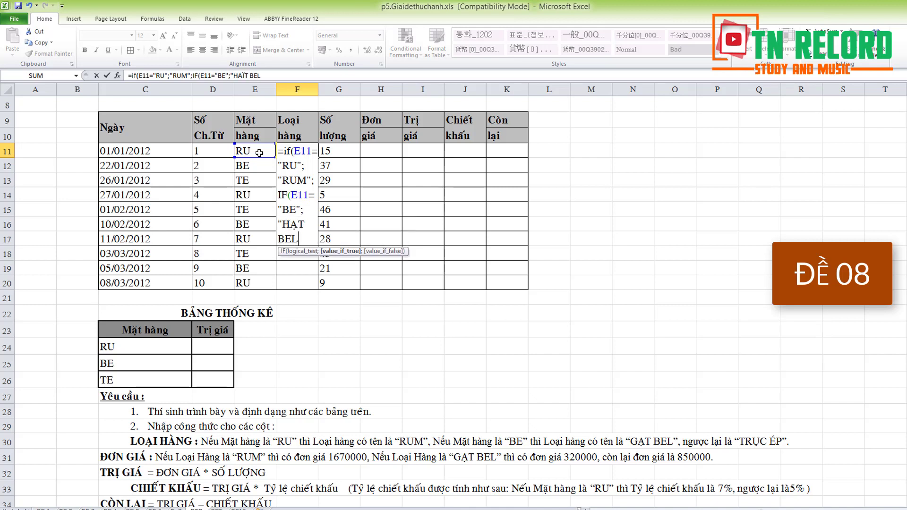
pyautogui.write('";I')
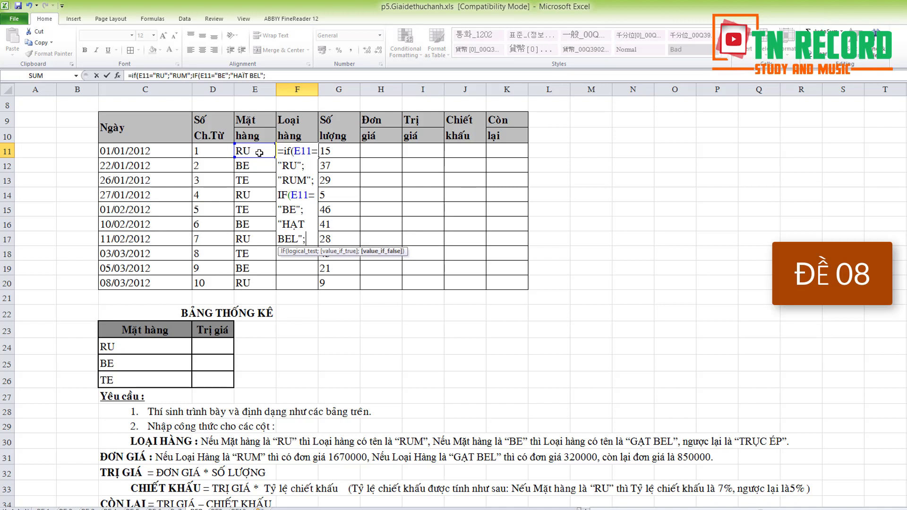
pyautogui.press('BackSpace')
# - Complete the F11 formula with "TRỤC ÉP" as the value for all other Mặt hàng codes and enter it
pyautogui.write('"r')
pyautogui.press('BackSpace')
pyautogui.write('TR')
pyautogui.write('ỤC')
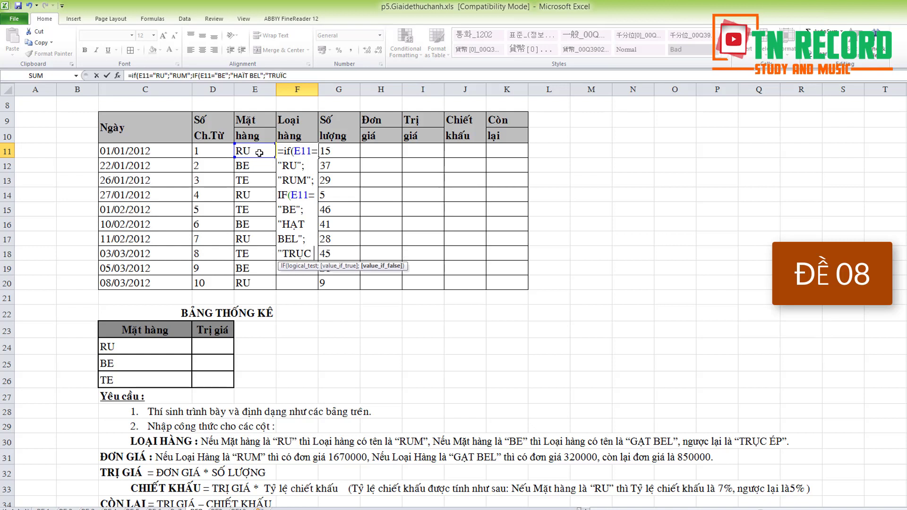
pyautogui.write(' ÉP')
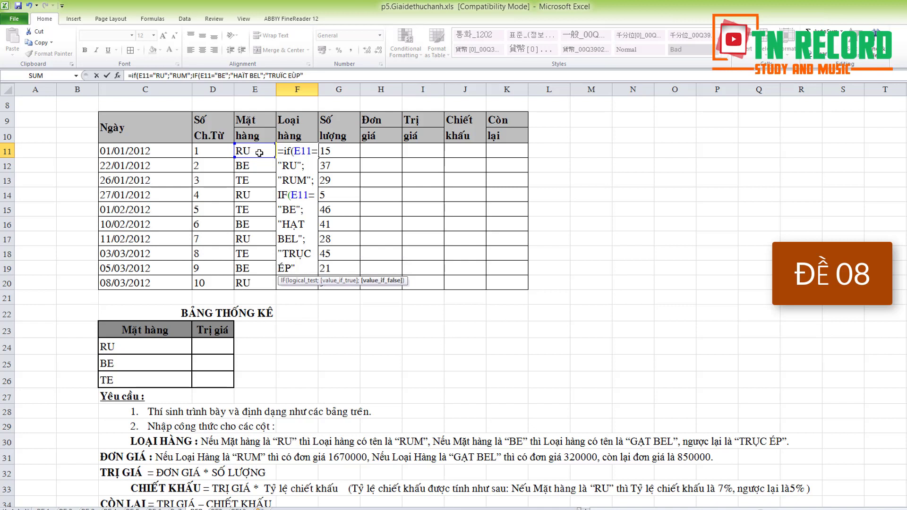
pyautogui.write('"))')
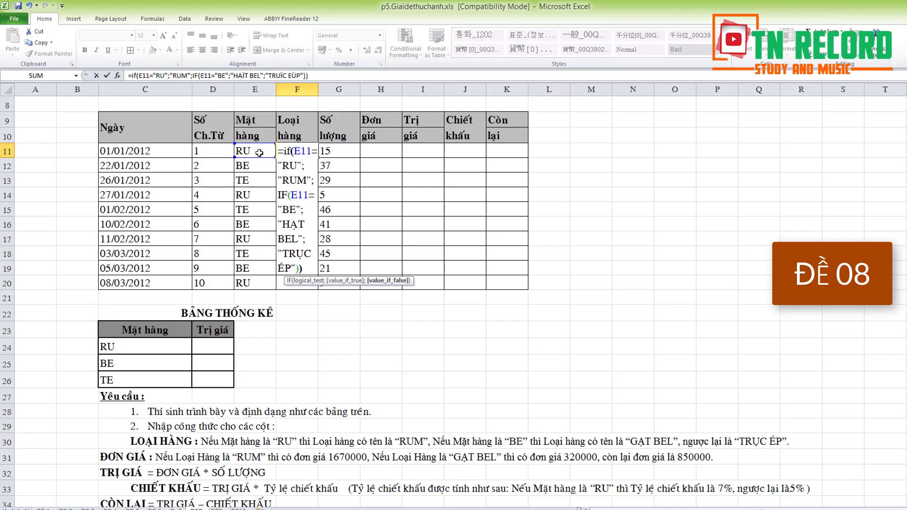
pyautogui.press('Return')
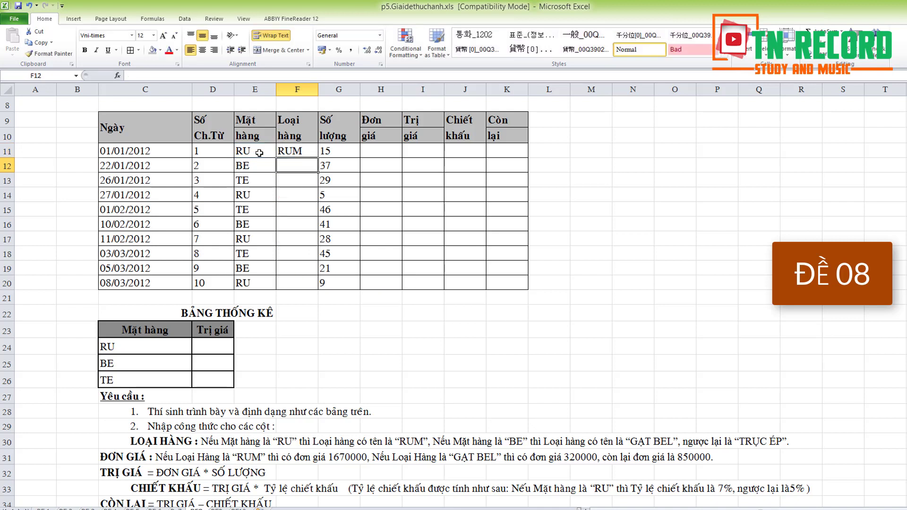
# - Check the two IF parts of the F11 formula and copy it down the Loại hàng column to F20
pyautogui.doubleClick(299, 152)
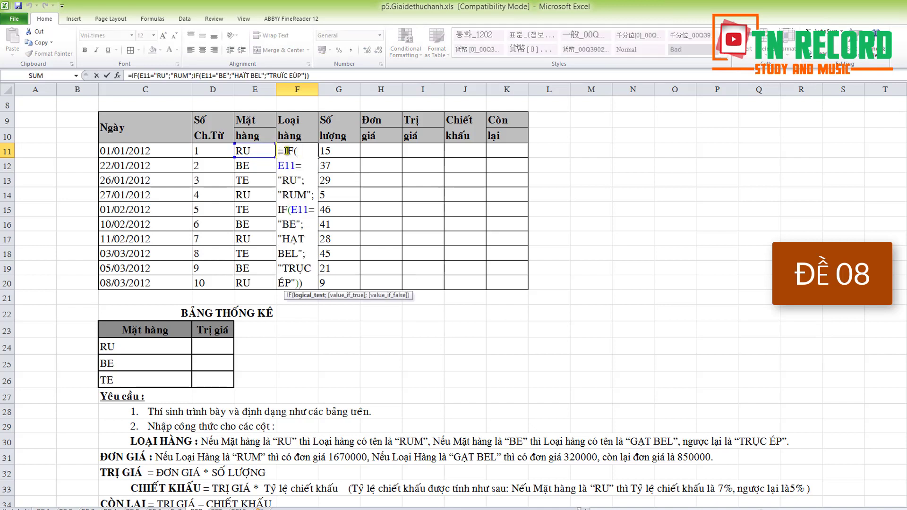
pyautogui.moveTo(279, 151); pyautogui.dragTo(316, 195)
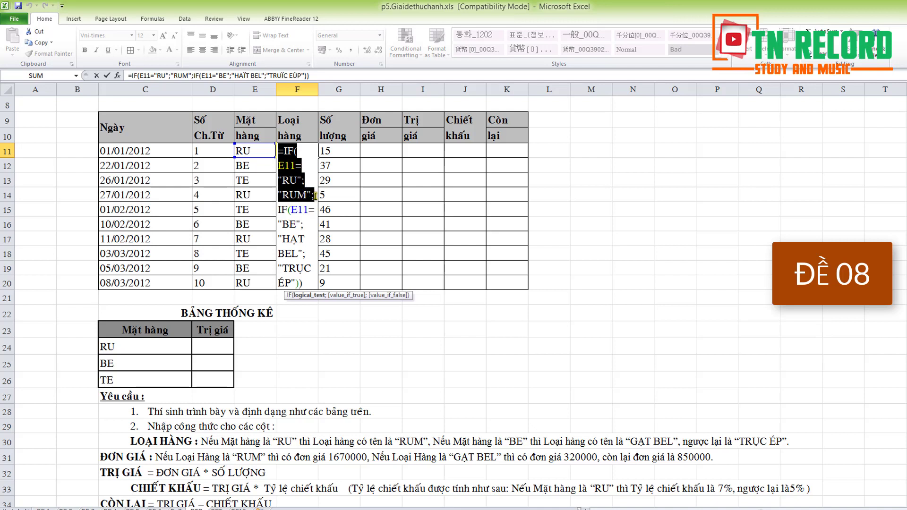
pyautogui.click(279, 209)
pyautogui.moveTo(290, 210); pyautogui.dragTo(307, 283)
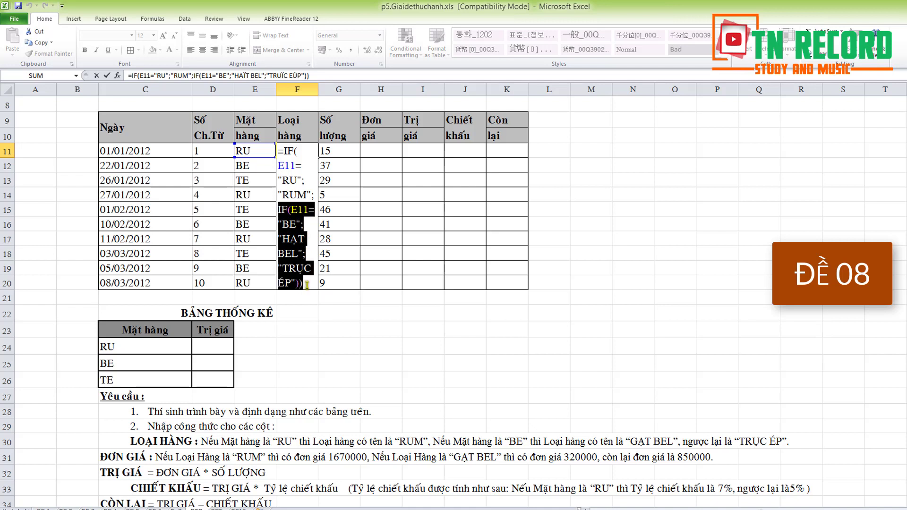
pyautogui.click(307, 284)
pyautogui.press('Return')
pyautogui.click(305, 152)
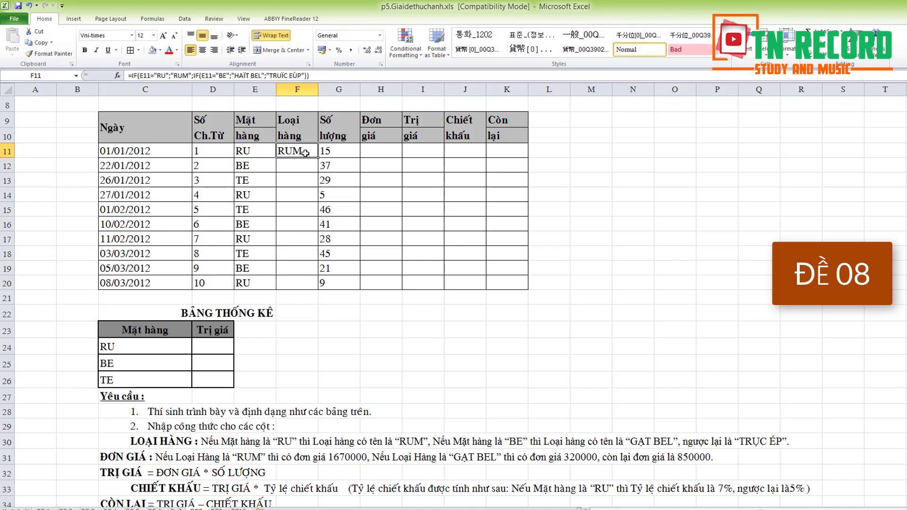
pyautogui.moveTo(318, 158); pyautogui.dragTo(320, 287)
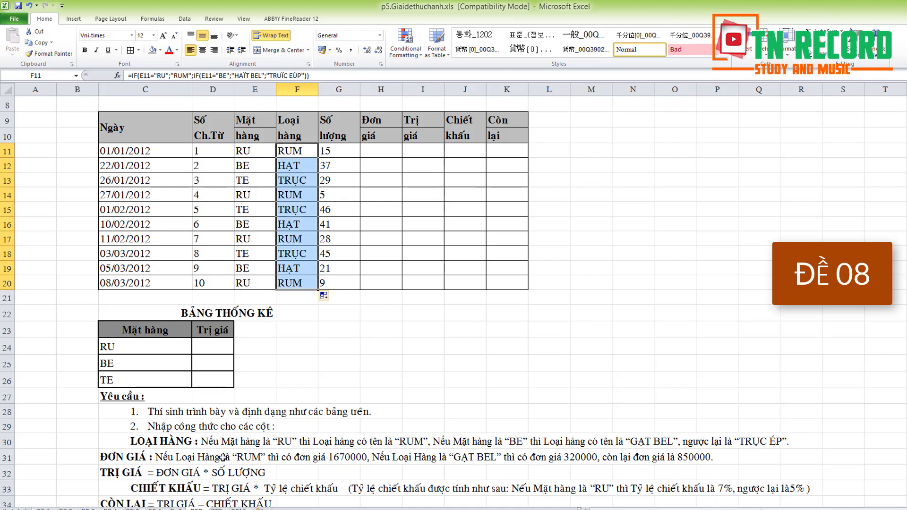
# - Read the ĐƠN GIÁ rule in row 31 for the unit price of each Loại hàng
pyautogui.click(375, 151)
pyautogui.click(152, 459)
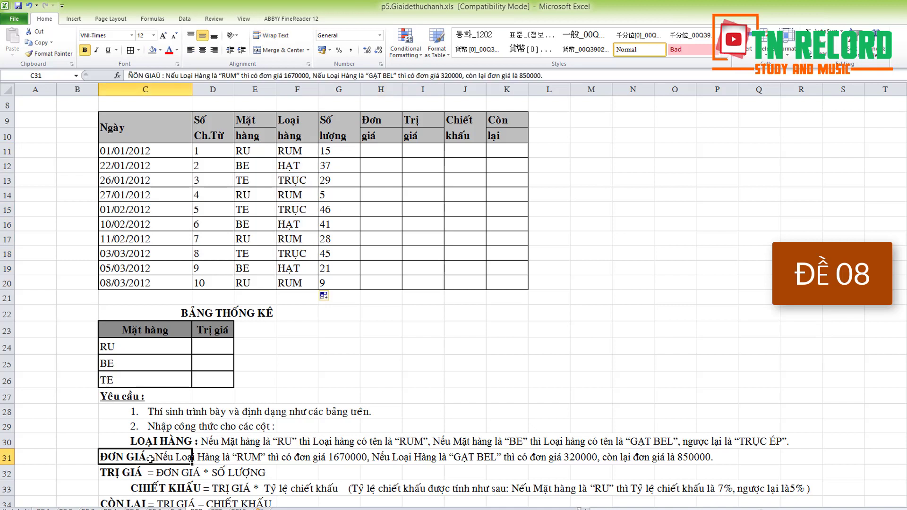
pyautogui.click(224, 460)
pyautogui.click(323, 456)
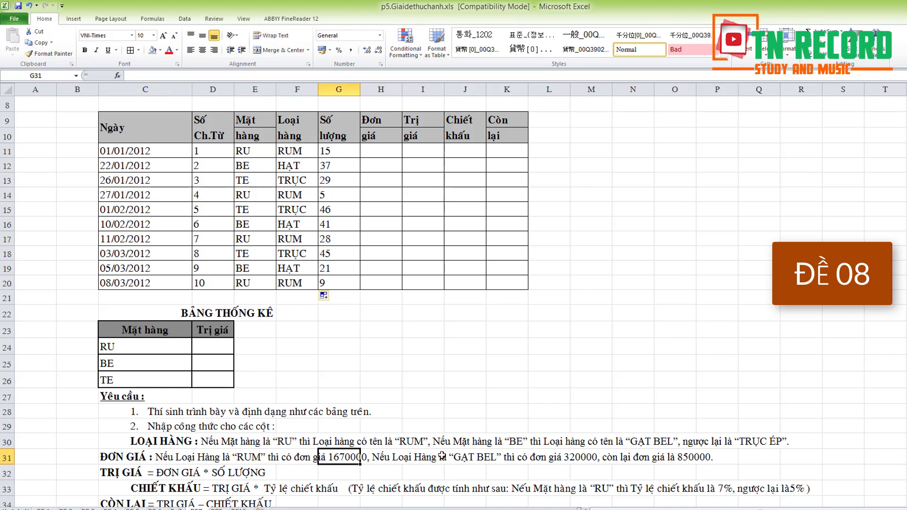
pyautogui.click(442, 456)
pyautogui.click(562, 457)
pyautogui.click(680, 459)
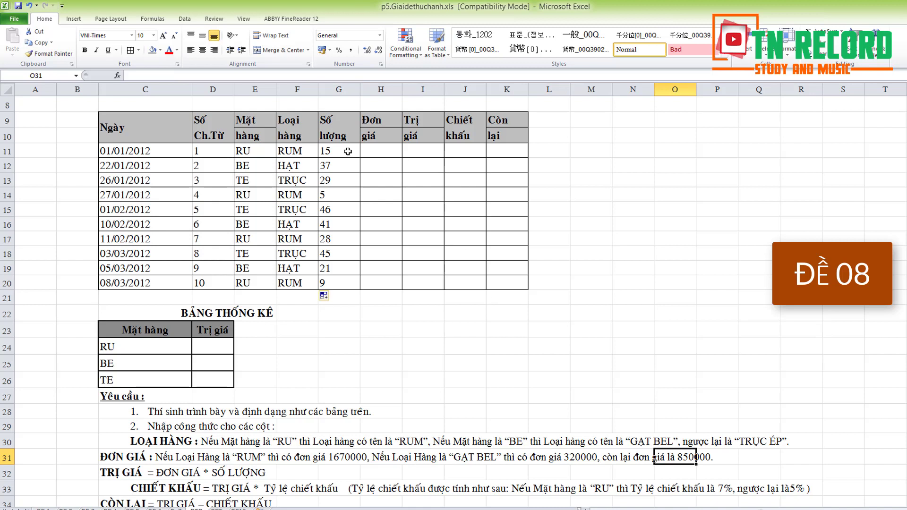
# - Widen the Loại hàng column F to fit its full names and make the Đơn giá column H wider
pyautogui.moveTo(315, 87); pyautogui.dragTo(348, 87)
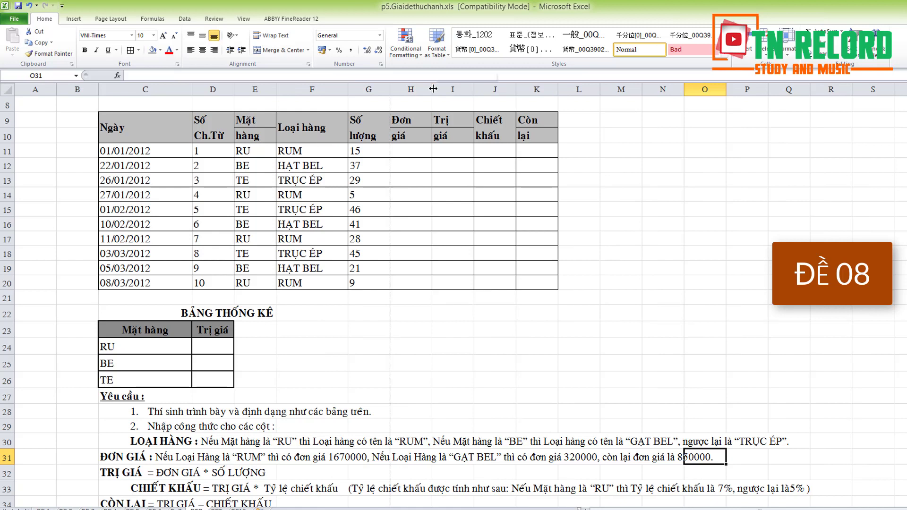
pyautogui.moveTo(432, 89); pyautogui.dragTo(480, 89)
# - In the first Đơn giá cell, H11, begin an IF formula that returns 1670000 when F11="RUM"
pyautogui.click(404, 150)
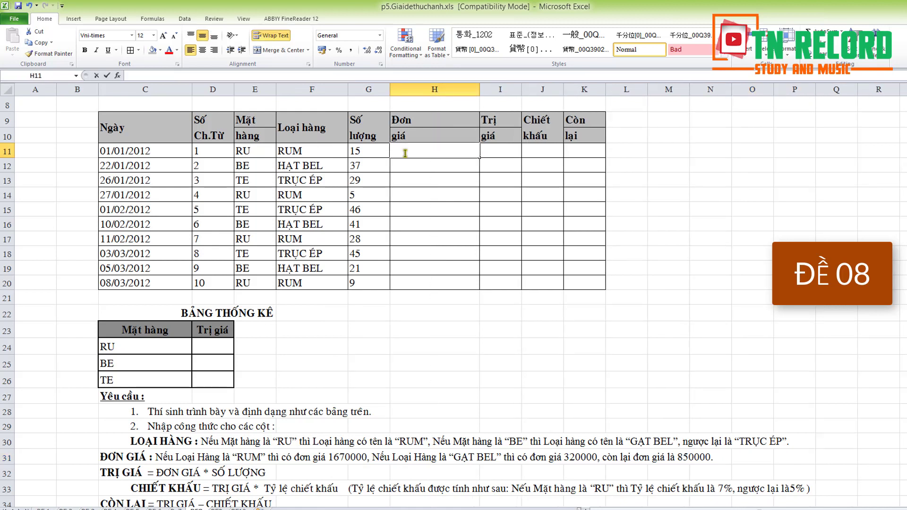
pyautogui.doubleClick(405, 152)
pyautogui.write('=')
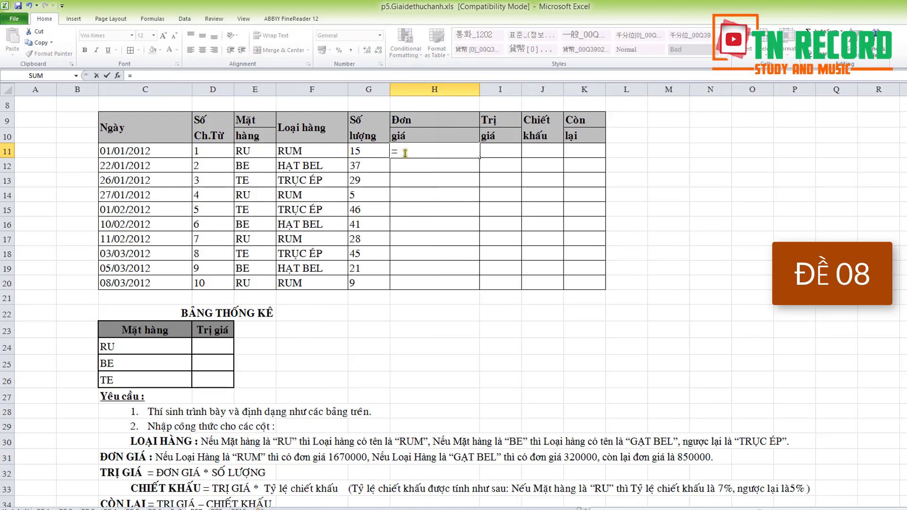
pyautogui.write('IF')
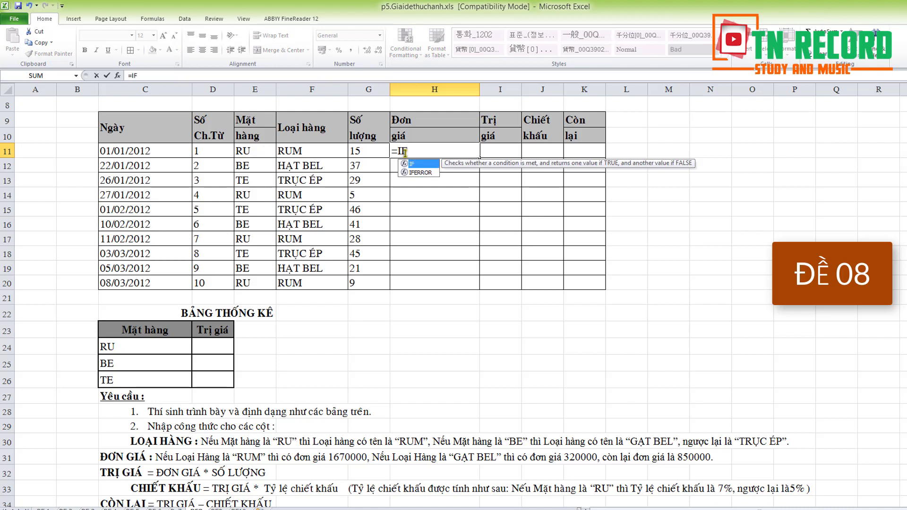
pyautogui.write('(')
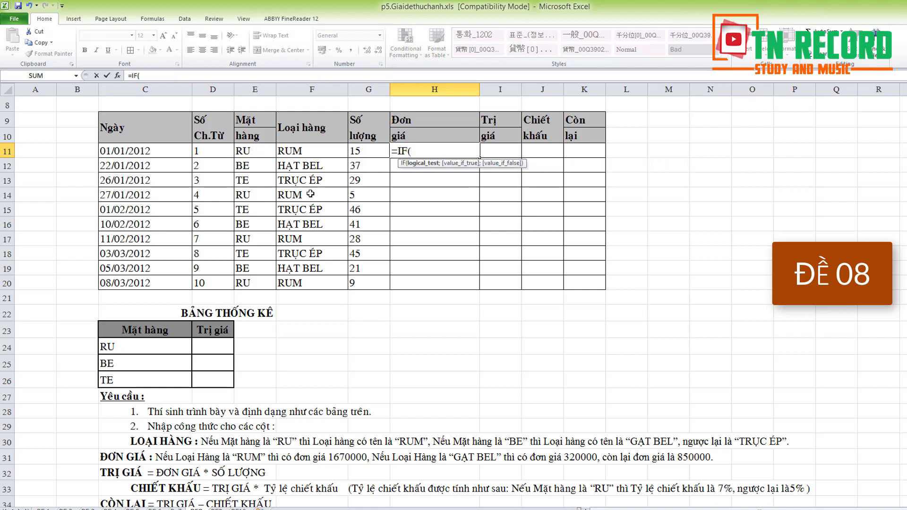
pyautogui.click(305, 151)
pyautogui.write('=')
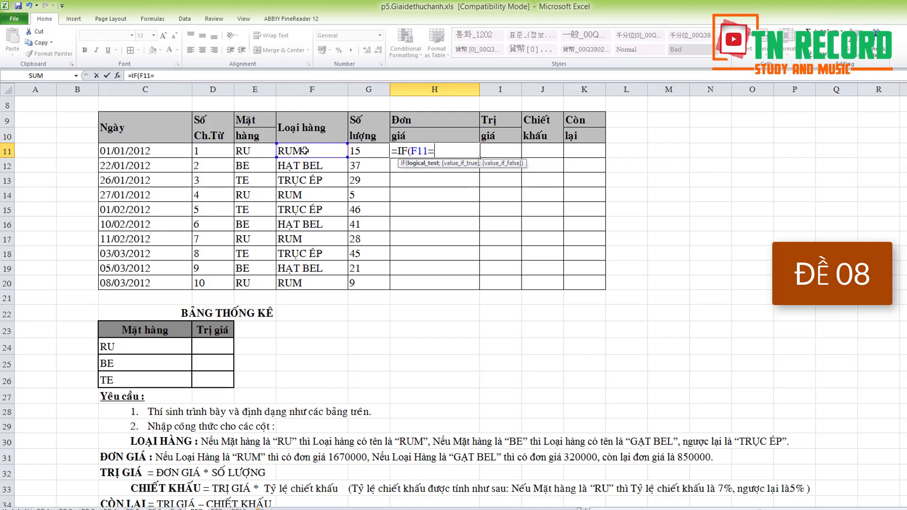
pyautogui.write('"RUM";')
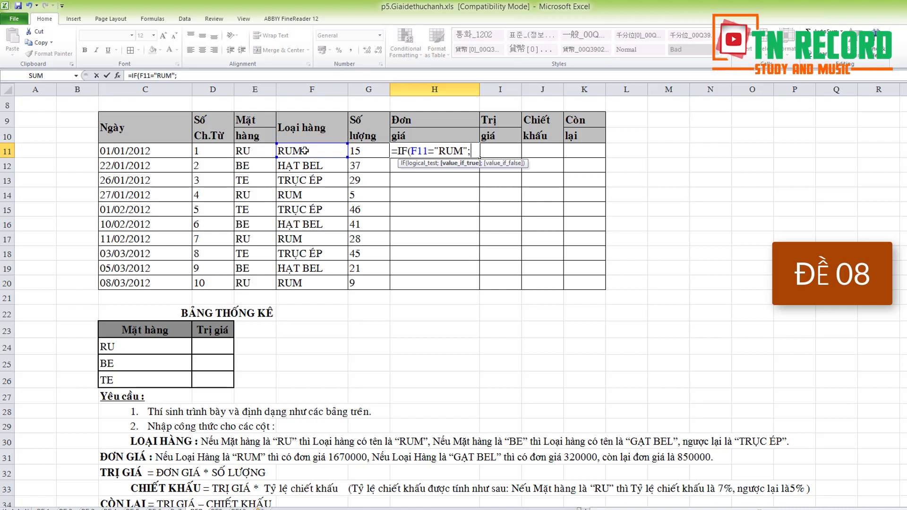
pyautogui.write('167')
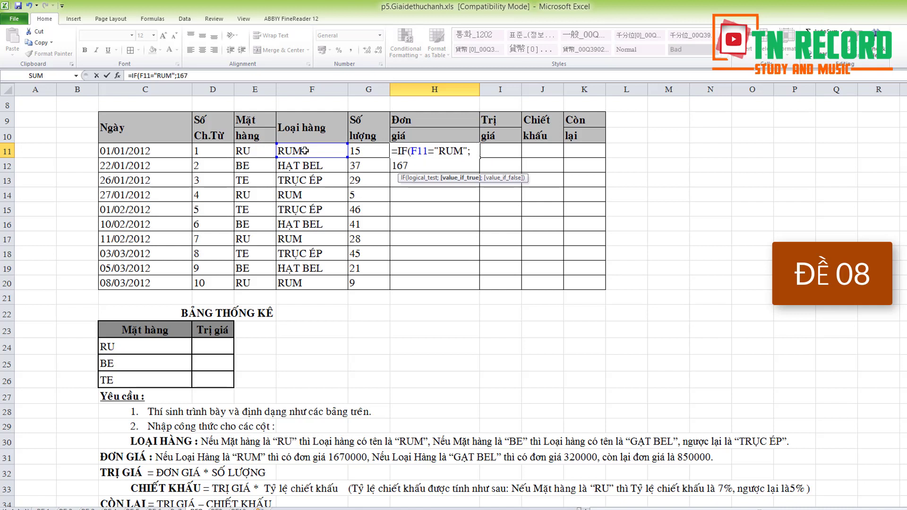
pyautogui.write('0000;')
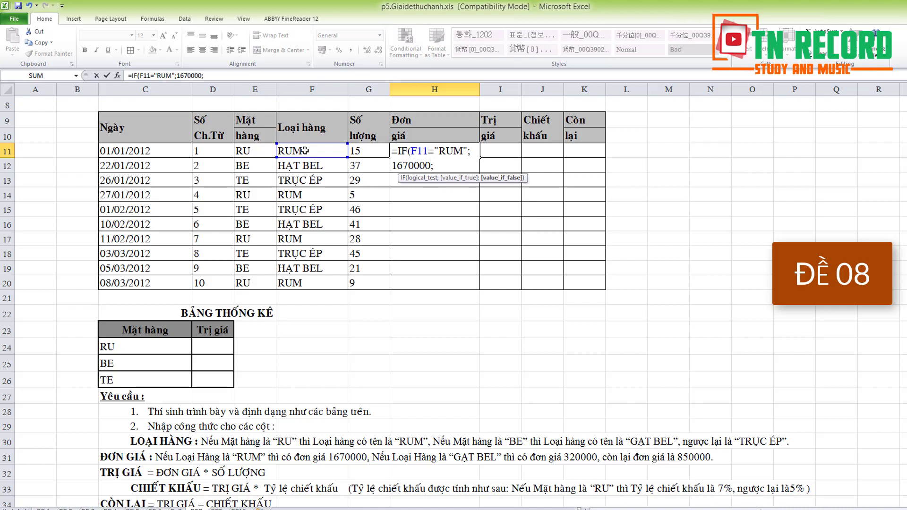
# - Extend the H11 formula with a nested IF that returns 320000 when F11="GẠT BEL"
pyautogui.write('IF(')
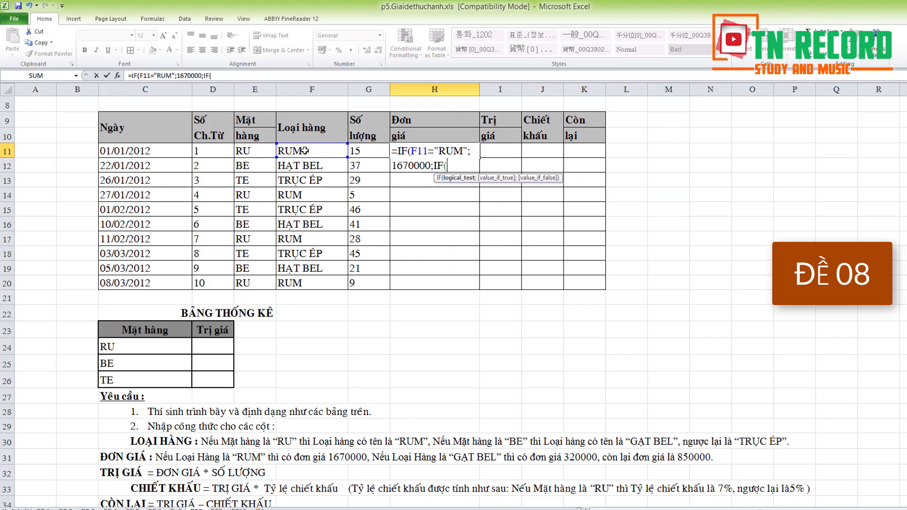
pyautogui.click(304, 150)
pyautogui.write('="BE')
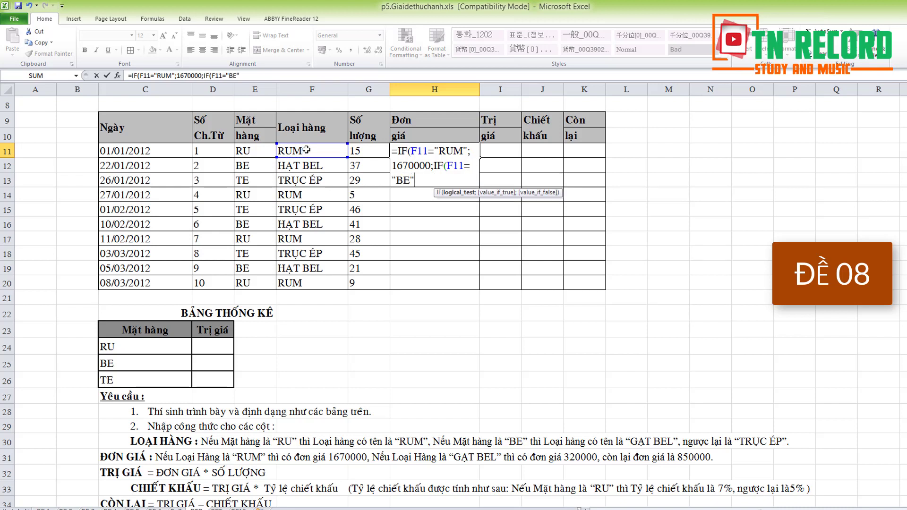
pyautogui.write('";')
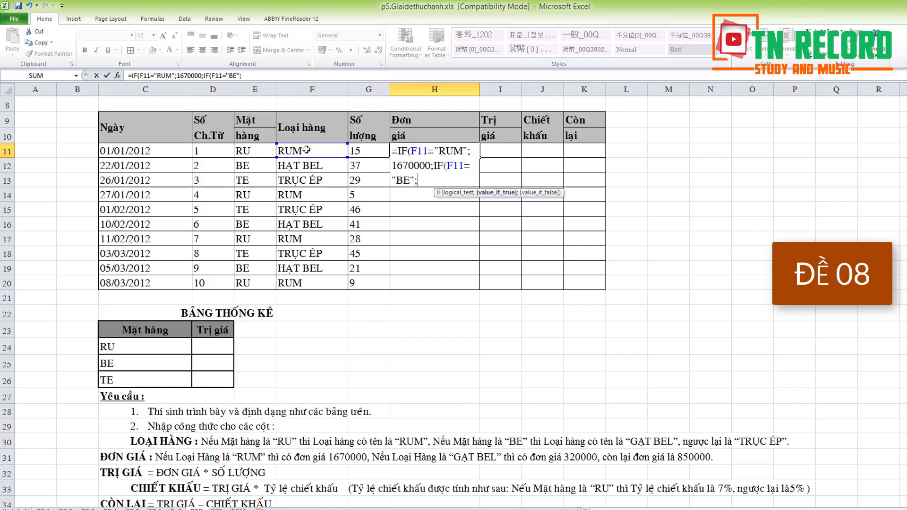
pyautogui.press('BackSpace')
pyautogui.press('BackSpace')
pyautogui.press('BackSpace')
pyautogui.press('BackSpace')
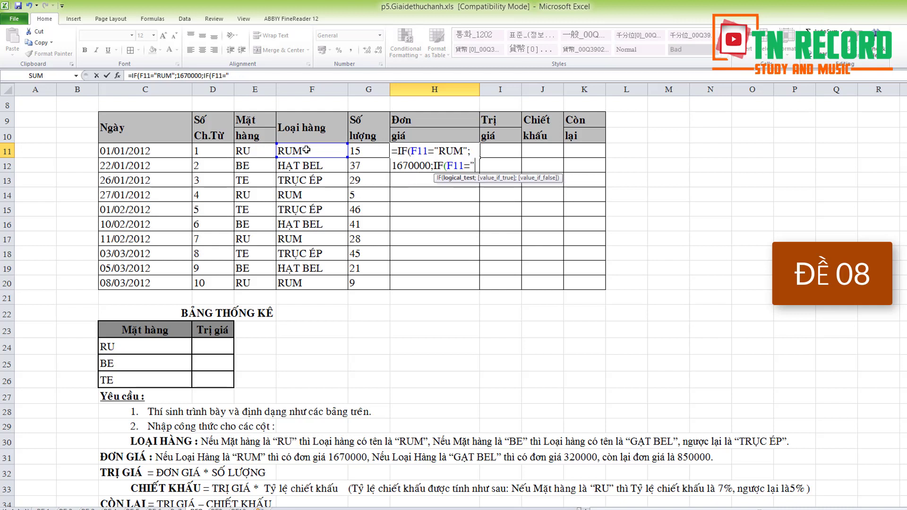
pyautogui.write('GAT')
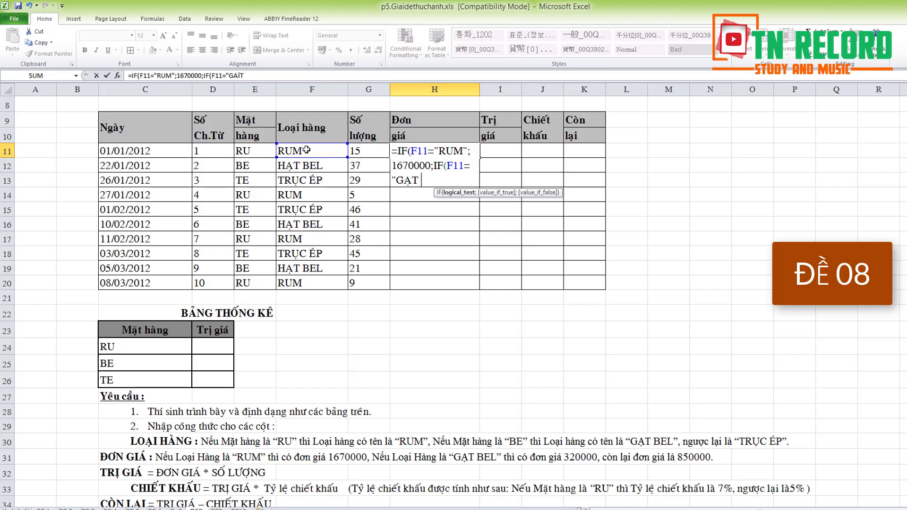
pyautogui.write('BEL";')
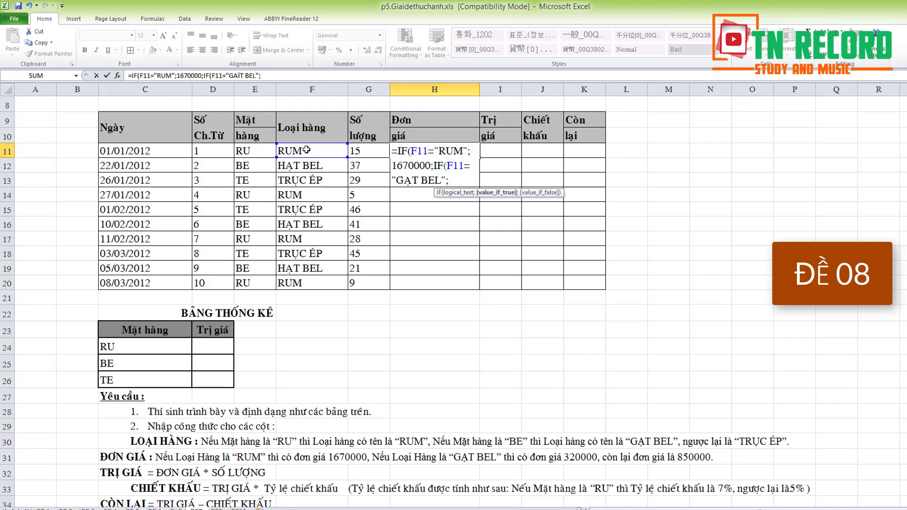
pyautogui.write('320000')
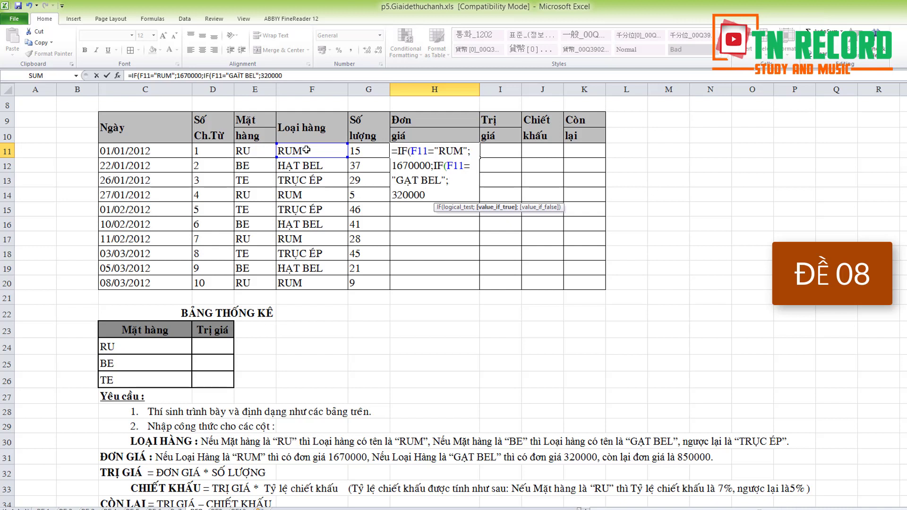
# - Complete the H11 formula with 850000 for all other cases and copy it down the Đơn giá column to H20
pyautogui.write(';')
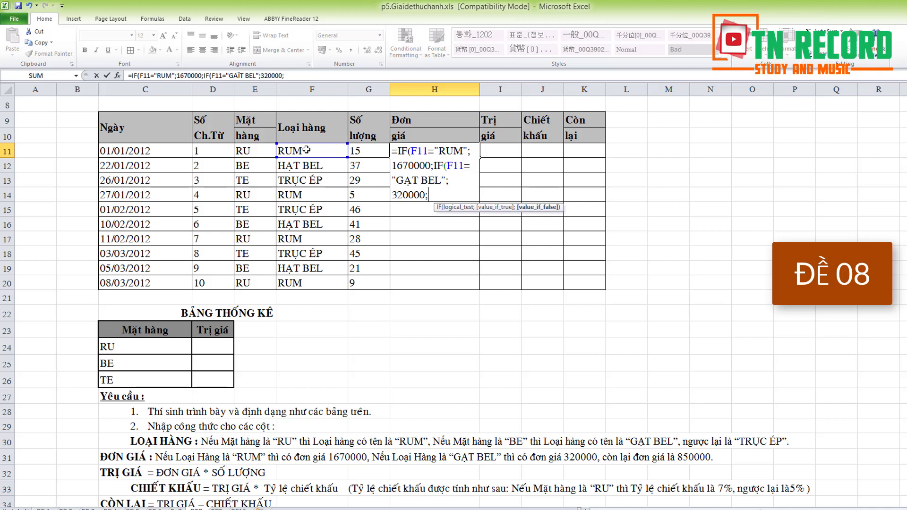
pyautogui.write('850000))')
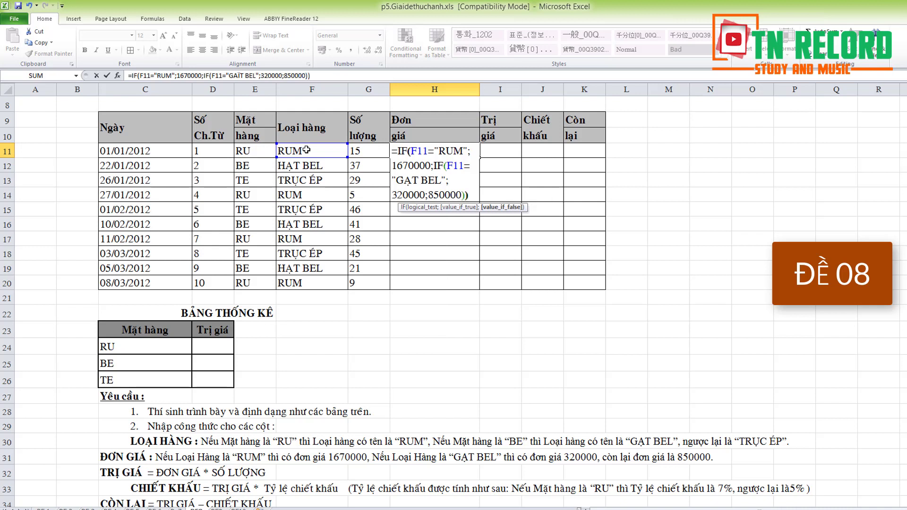
pyautogui.hotkey('ctrl', 'Return')
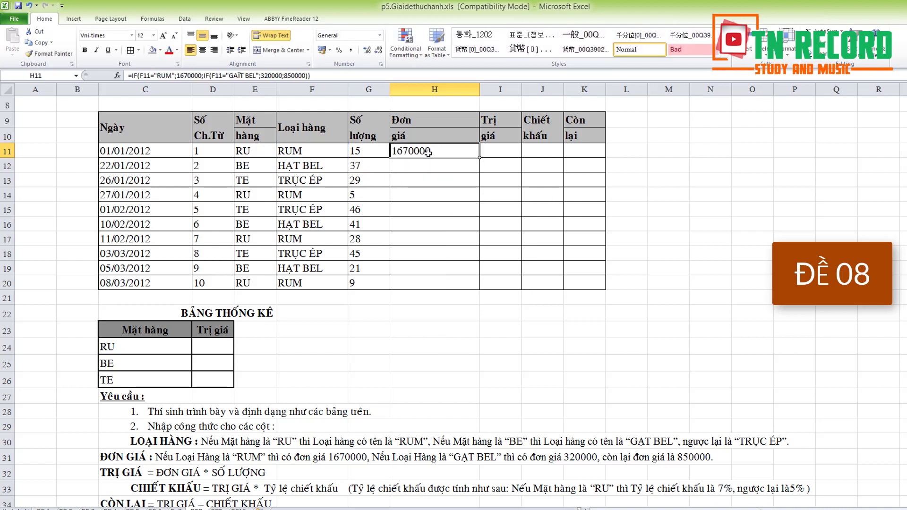
pyautogui.moveTo(480, 157); pyautogui.dragTo(478, 290)
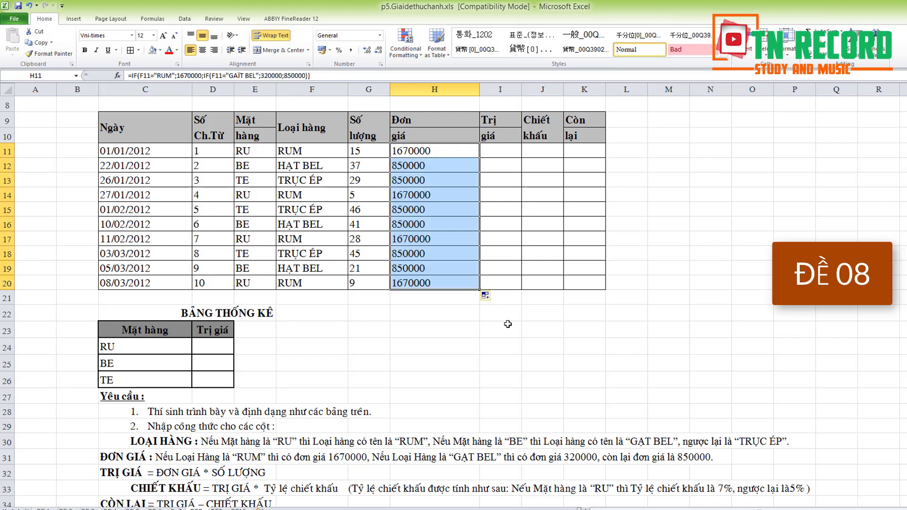
pyautogui.click(532, 346)
# - Check the two IF parts of the Đơn giá formula in H11
pyautogui.doubleClick(429, 152)
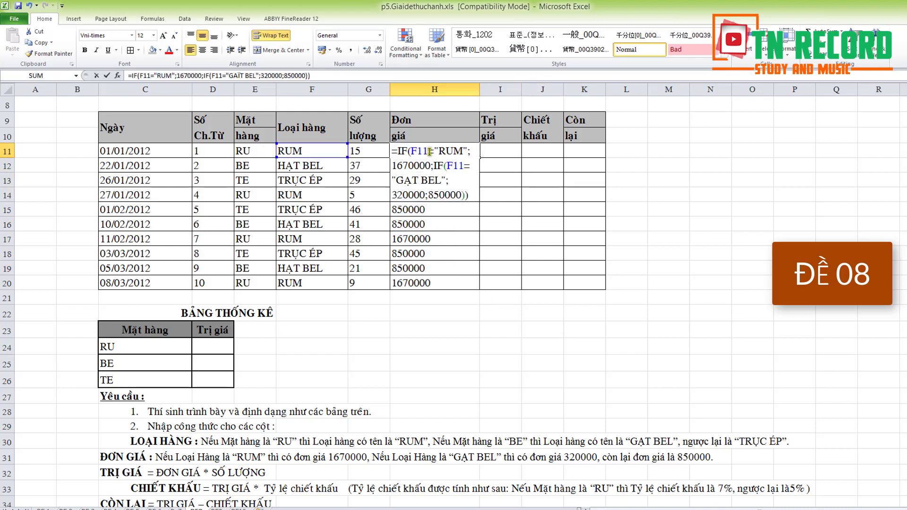
pyautogui.moveTo(397, 151); pyautogui.dragTo(435, 164)
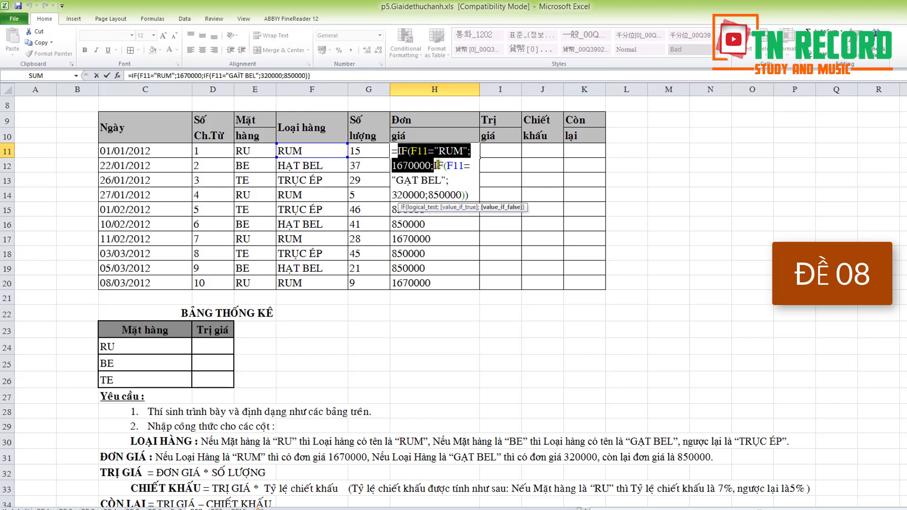
pyautogui.moveTo(438, 165); pyautogui.dragTo(467, 195)
pyautogui.click(466, 190)
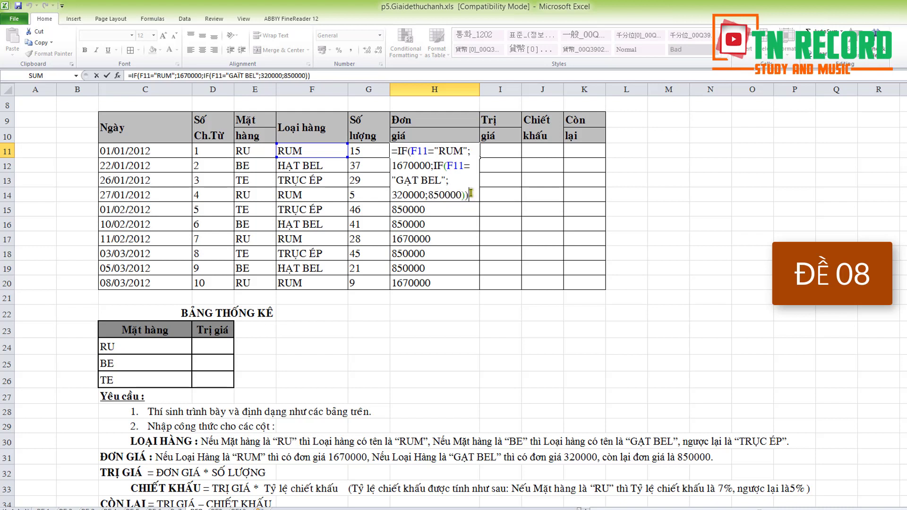
pyautogui.press('Return')
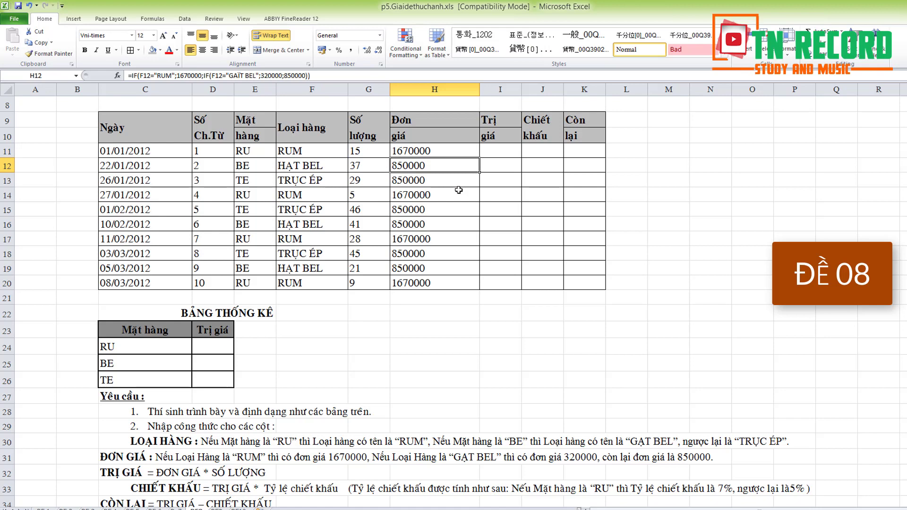
# - Read the TRỊ GIÁ rule in row 32 to see which columns it multiplies
pyautogui.scroll(-1, 422, 341)
pyautogui.scroll(1, 422, 341)
pyautogui.scroll(1, 422, 342)
pyautogui.scroll(-1, 422, 341)
pyautogui.click(127, 473)
pyautogui.click(217, 473)
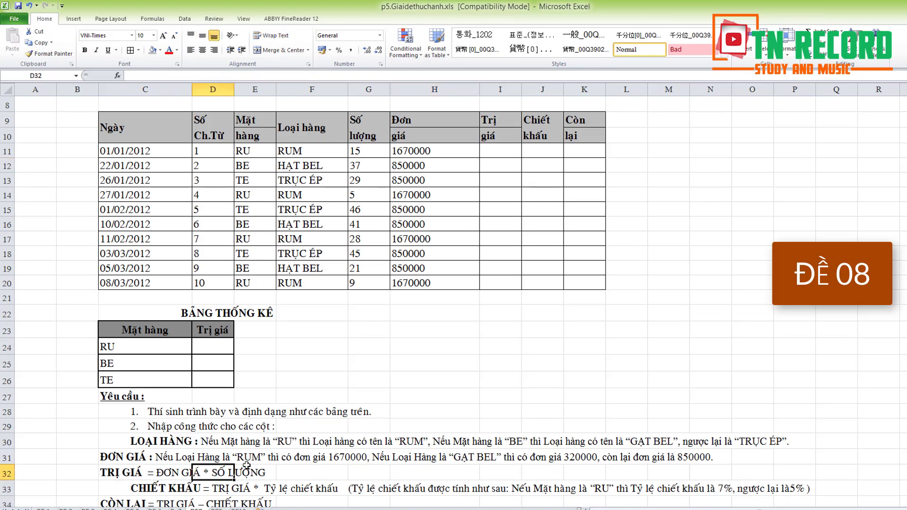
# - Enter =H11*G11 in the first Trị giá cell, I11, and copy it down the column to I20
pyautogui.scroll(1, 326, 440)
pyautogui.click(499, 200)
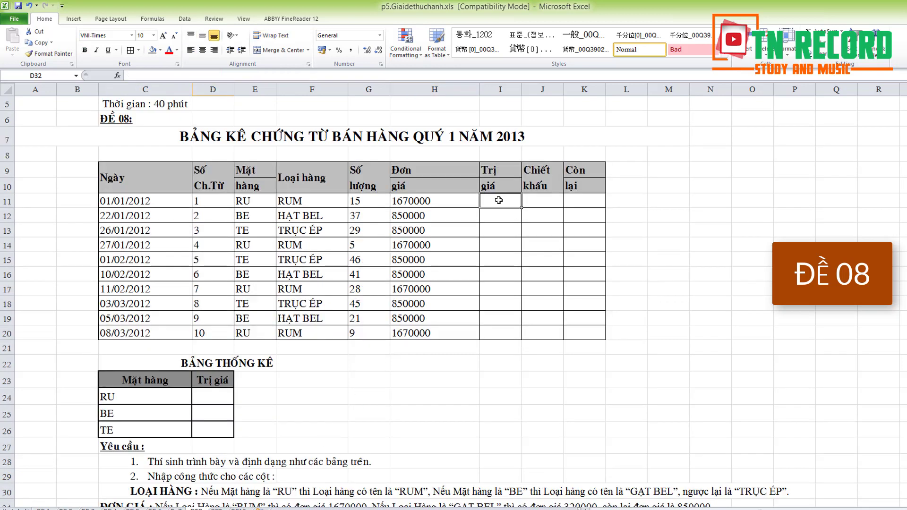
pyautogui.write('=')
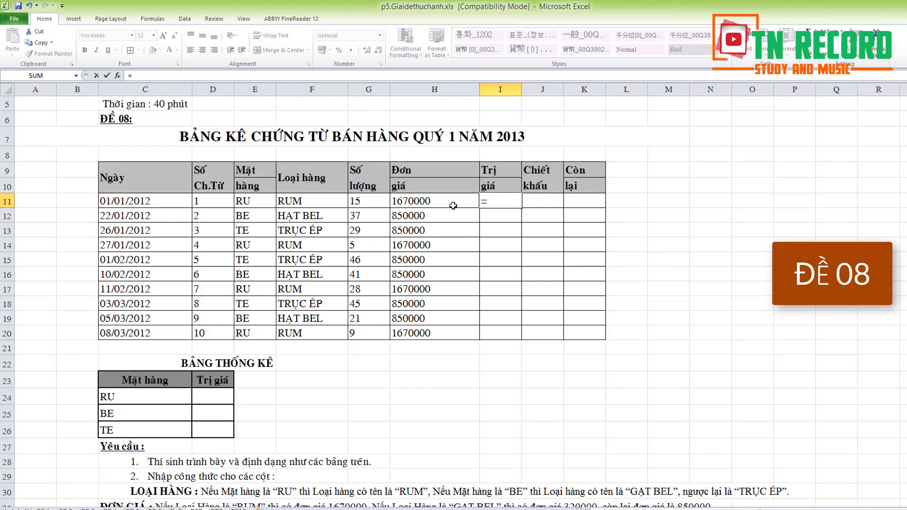
pyautogui.click(413, 200)
pyautogui.write('*')
pyautogui.click(377, 203)
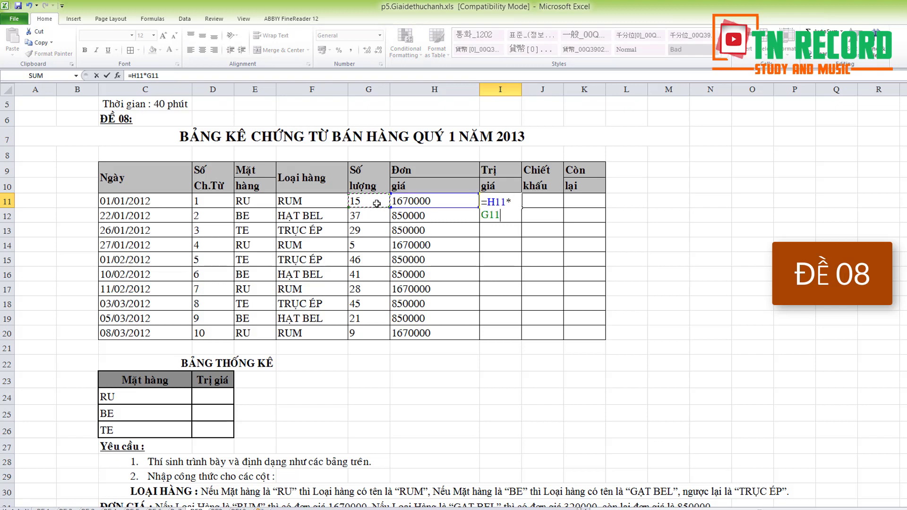
pyautogui.press('Return')
pyautogui.click(502, 198)
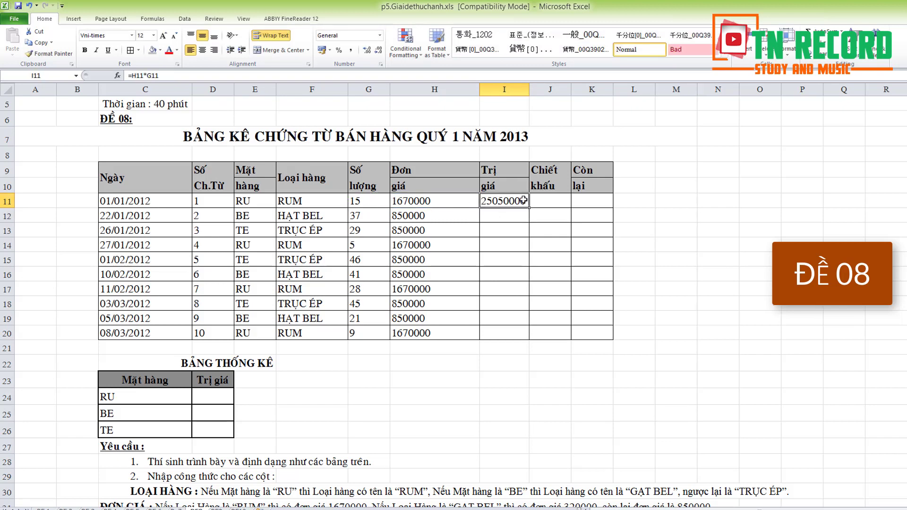
pyautogui.moveTo(529, 209); pyautogui.dragTo(531, 337)
# - Check the Trị giá formula in I11
pyautogui.click(510, 203)
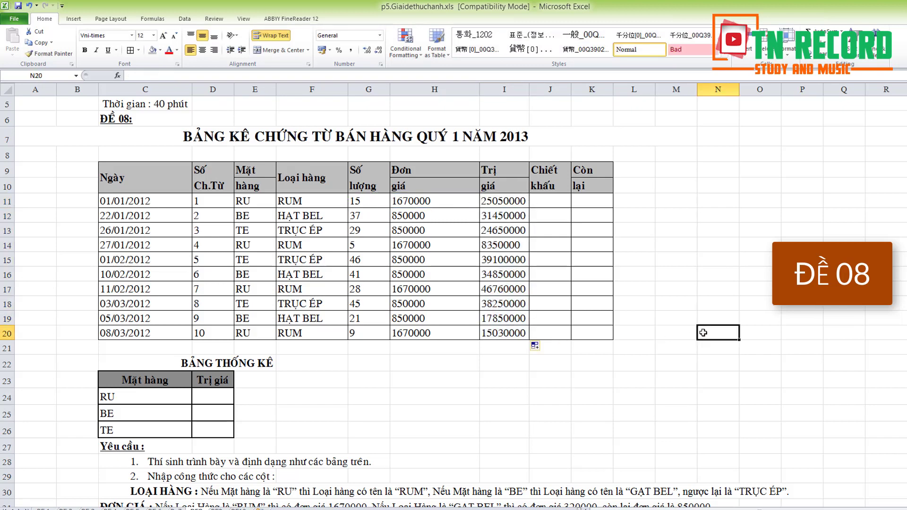
pyautogui.doubleClick(510, 203)
pyautogui.moveTo(502, 216); pyautogui.dragTo(482, 202)
pyautogui.press('Return')
# - Read the CHIẾT KHẤU rule in row 33, including the discount rates that depend on Mặt hàng
pyautogui.scroll(-6, 512, 271)
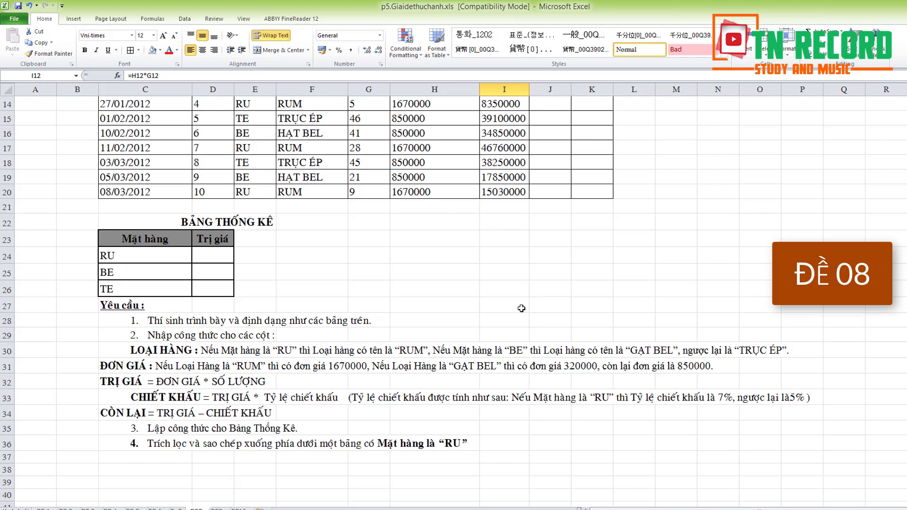
pyautogui.scroll(1, 331, 285)
pyautogui.scroll(1, 325, 286)
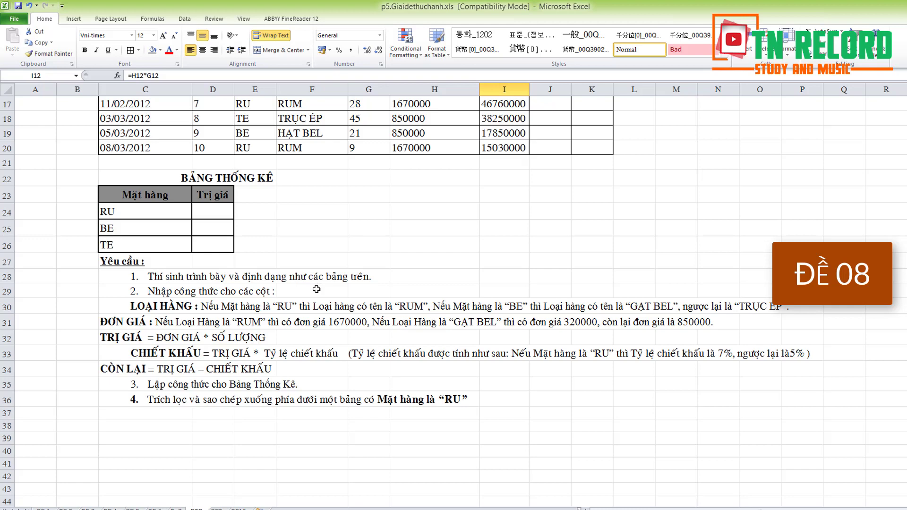
pyautogui.scroll(1, 316, 290)
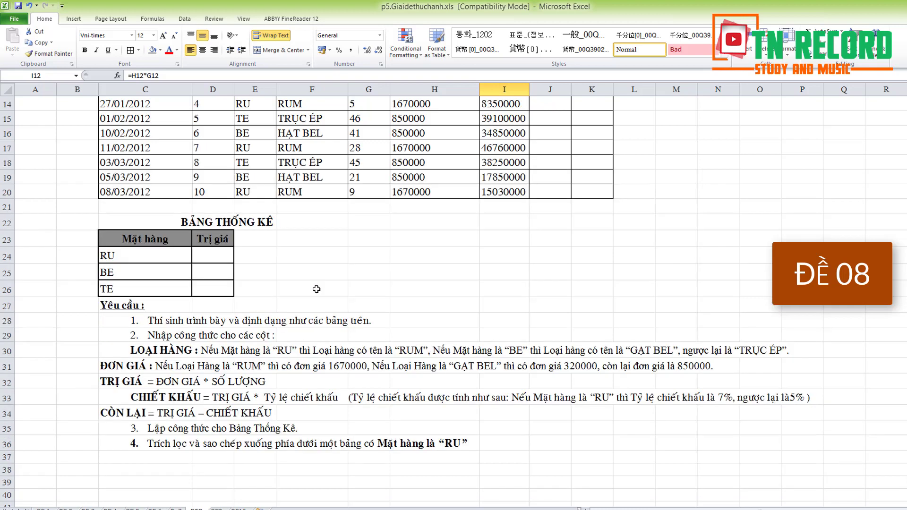
pyautogui.click(175, 397)
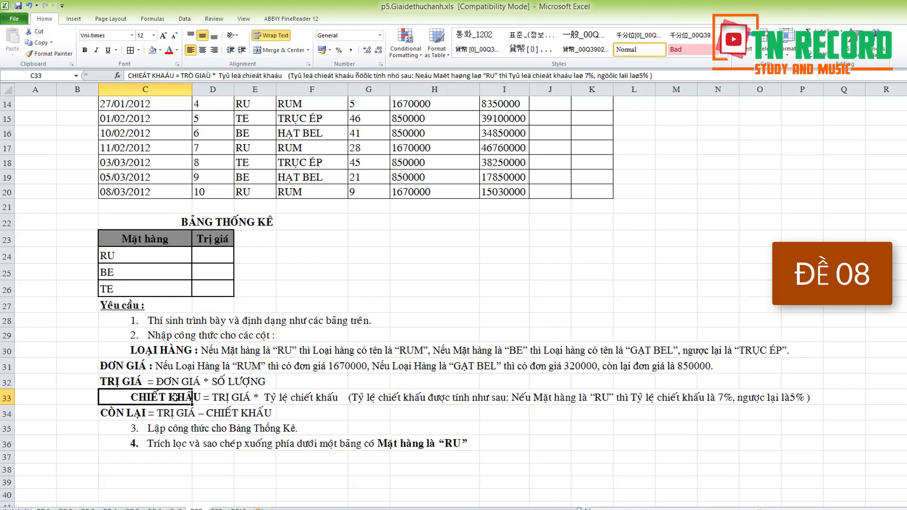
pyautogui.click(227, 398)
pyautogui.click(281, 399)
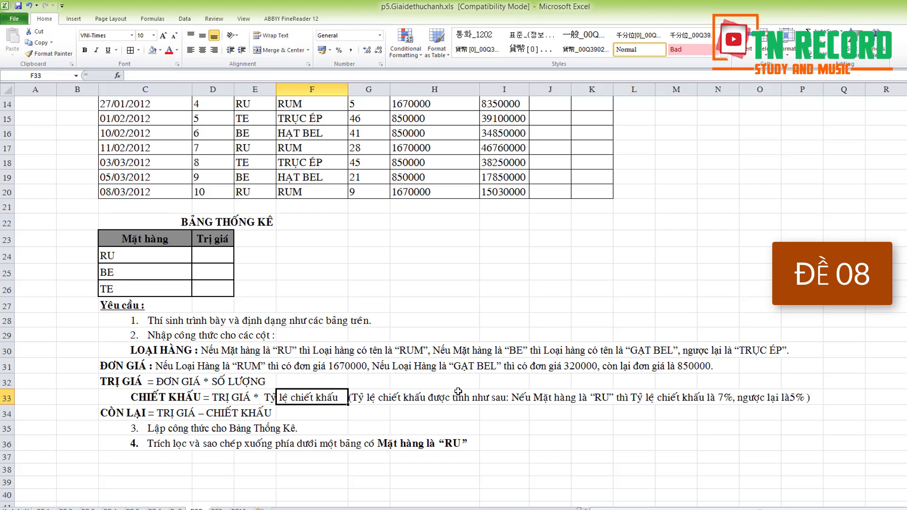
pyautogui.click(410, 399)
pyautogui.click(539, 399)
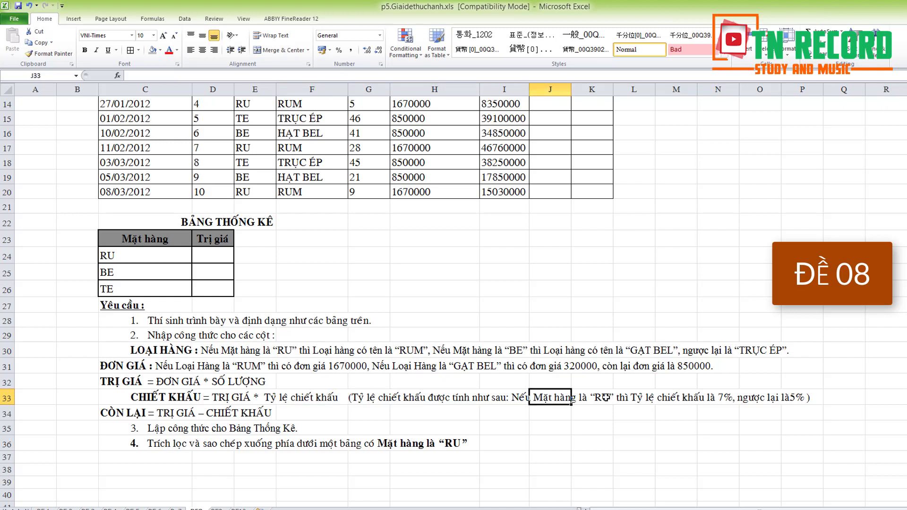
pyautogui.click(606, 397)
pyautogui.click(723, 397)
pyautogui.click(782, 400)
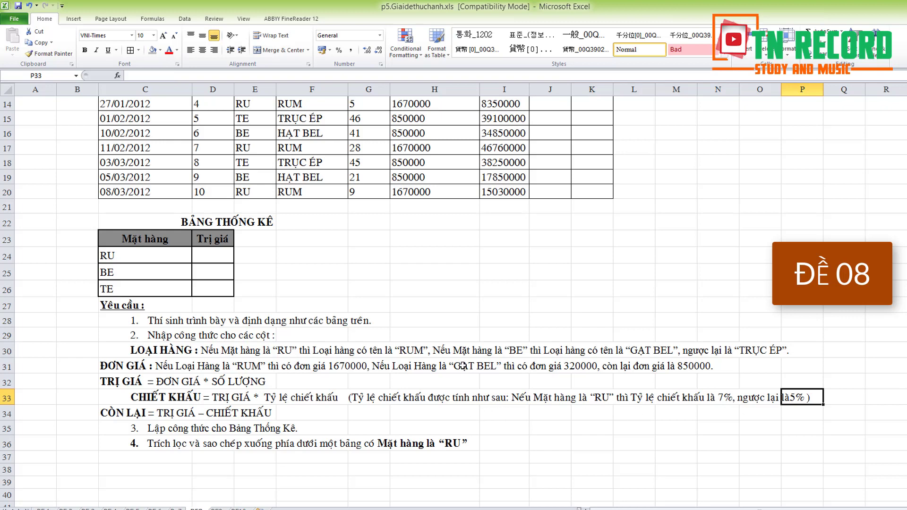
# - Start the Chiết khấu formula in J11 as the Trị giá cell I11 multiplied by an IF function
pyautogui.scroll(2, 463, 366)
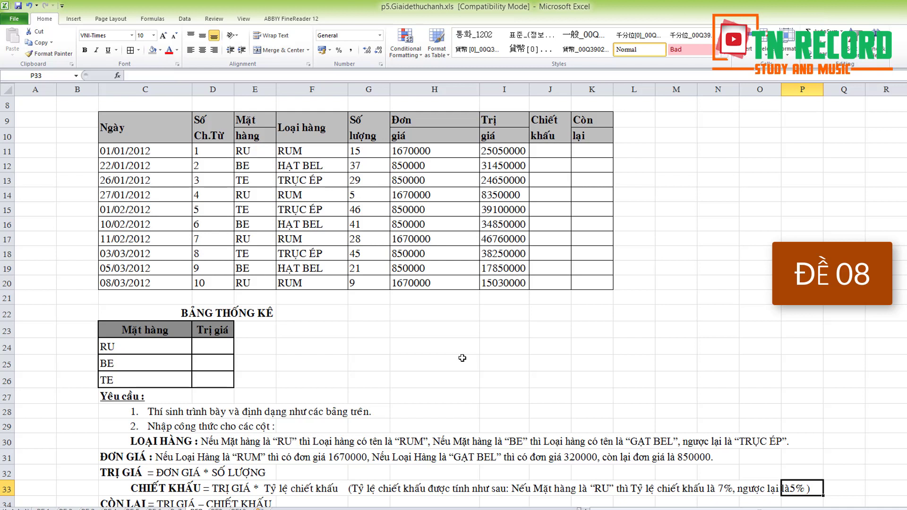
pyautogui.click(513, 152)
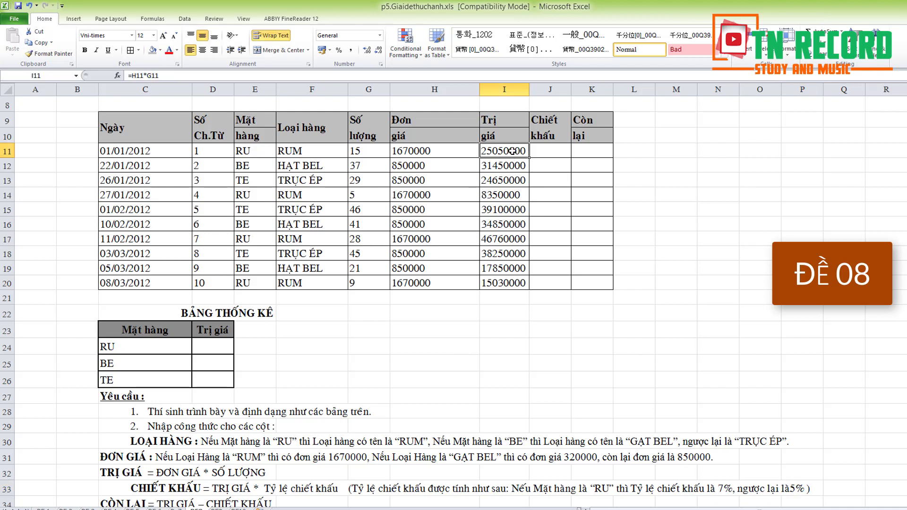
pyautogui.scroll(2, 380, 320)
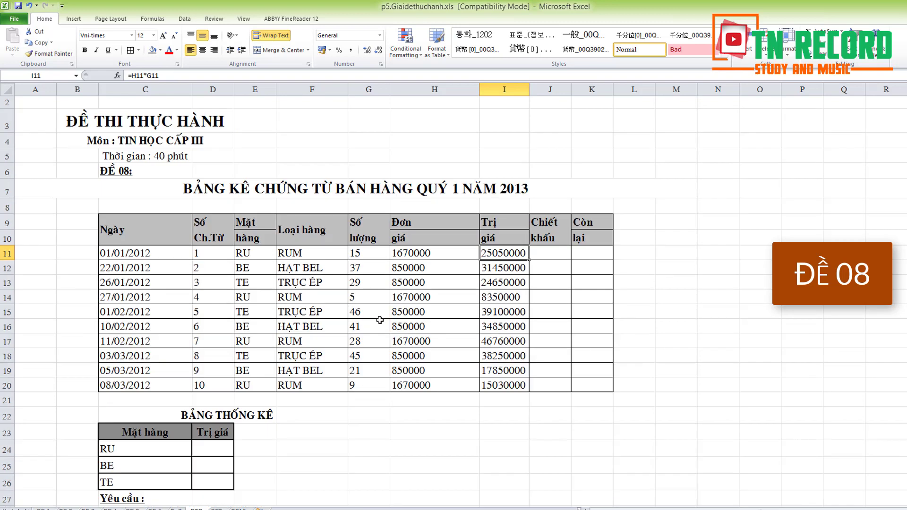
pyautogui.scroll(-2, 379, 321)
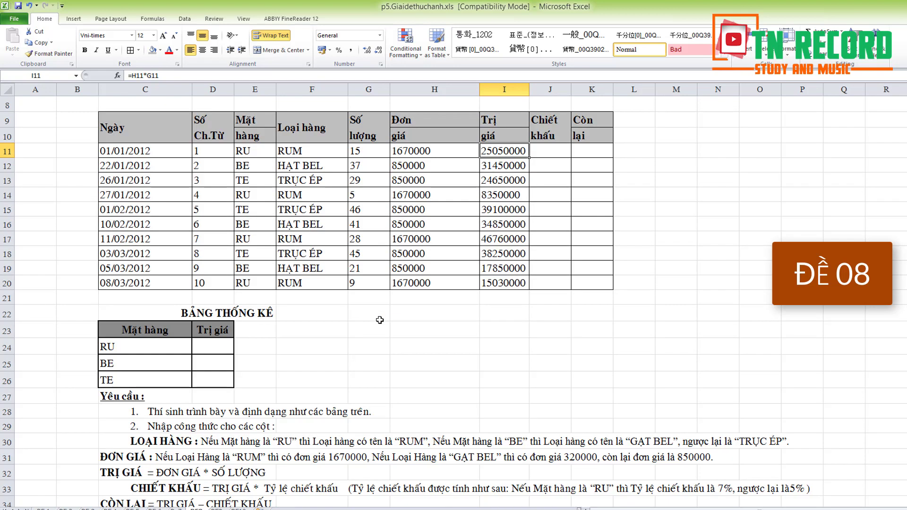
pyautogui.click(540, 153)
pyautogui.doubleClick(540, 153)
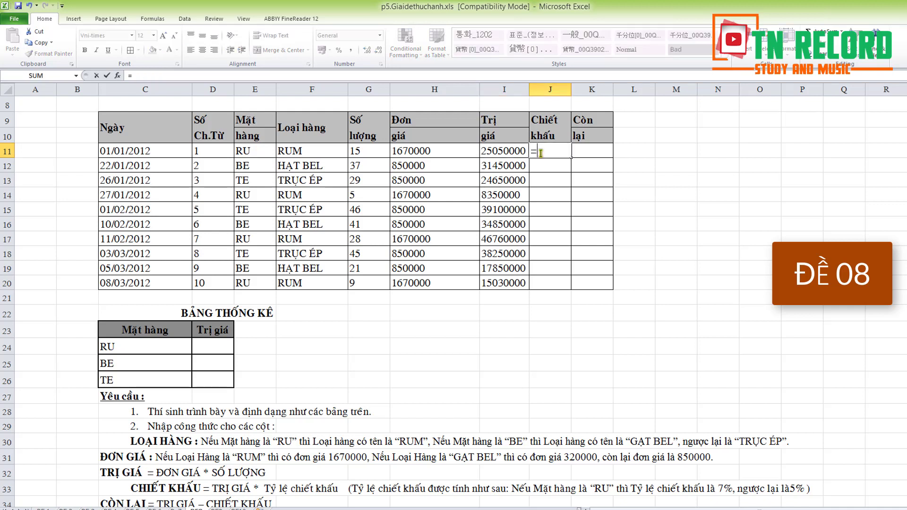
pyautogui.write('=IF')
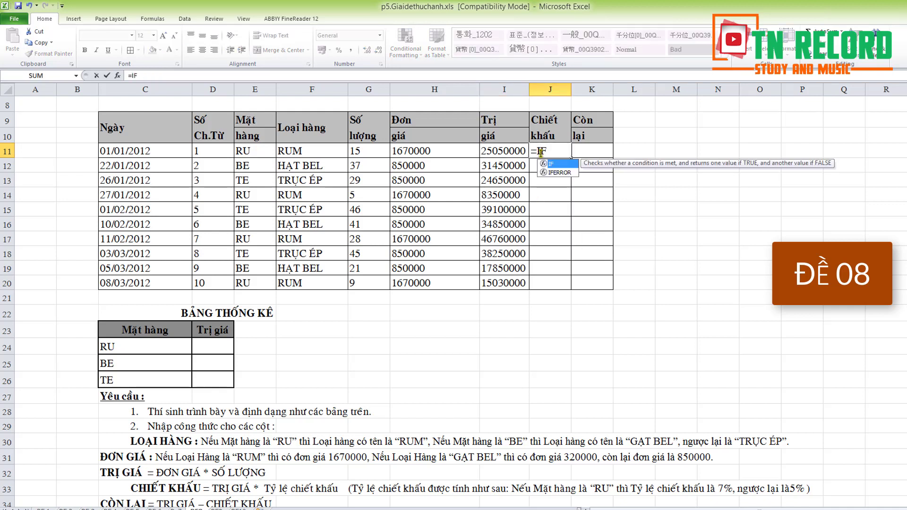
pyautogui.press('BackSpace')
pyautogui.press('BackSpace')
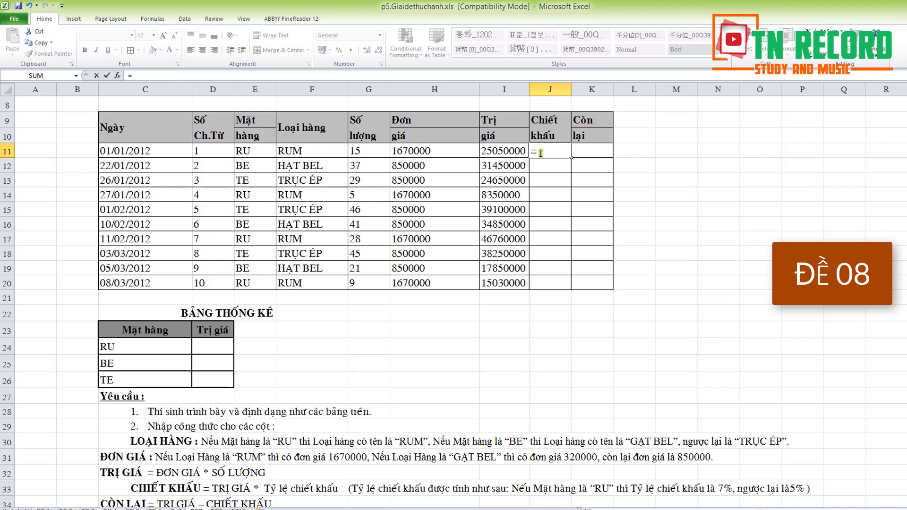
pyautogui.click(505, 150)
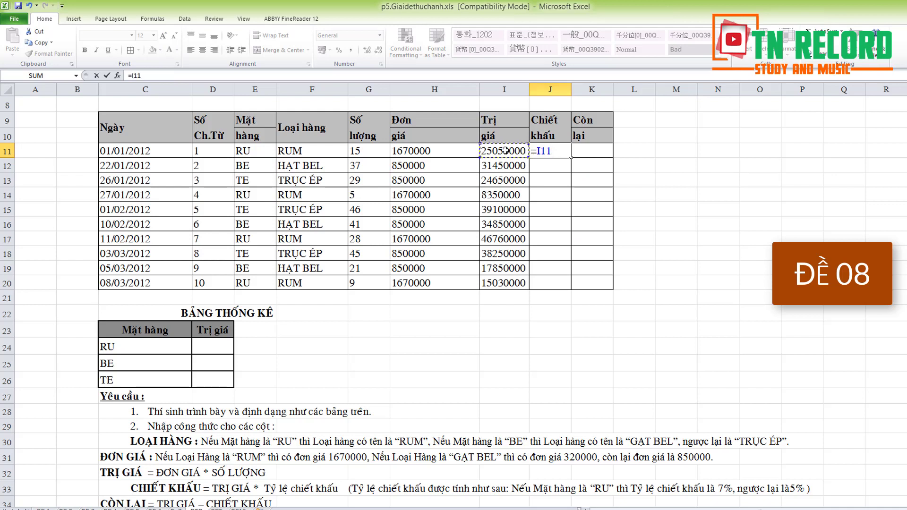
pyautogui.write('*')
pyautogui.write('If')
pyautogui.write('F')
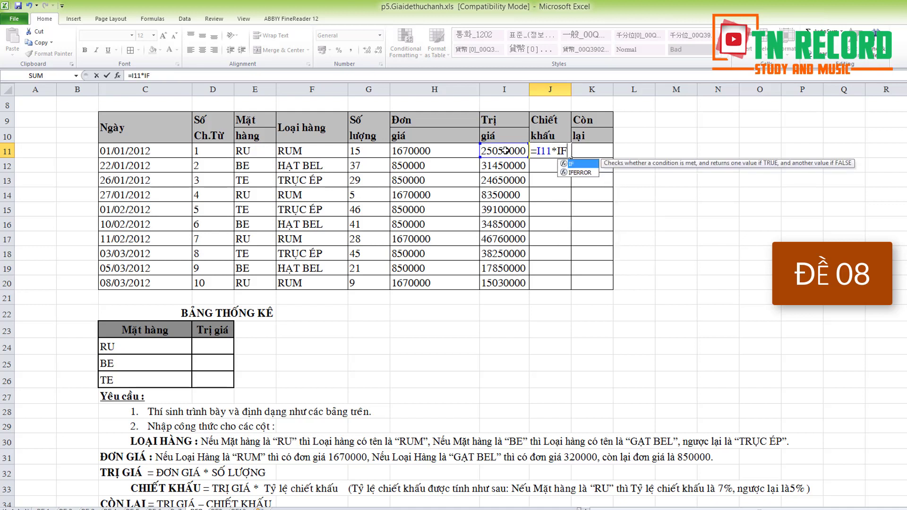
pyautogui.write('(')
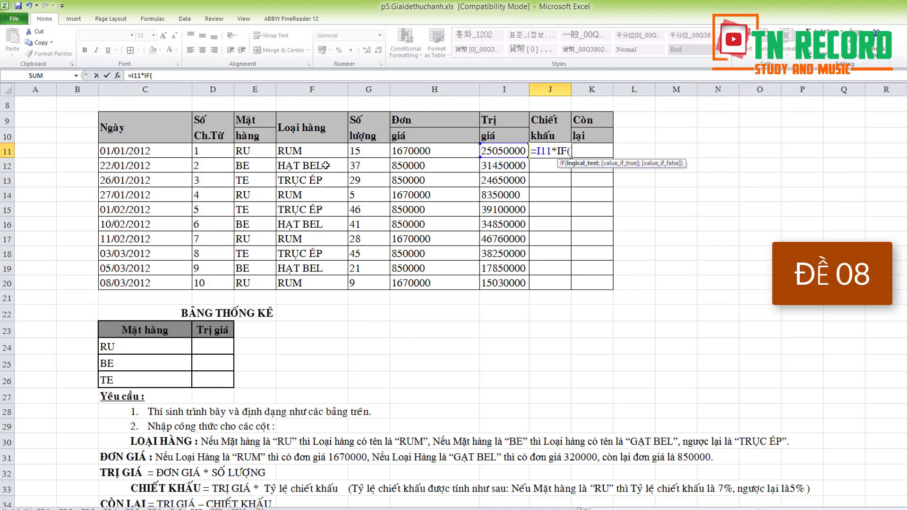
# - Complete the J11 formula as =I11*IF(E11="RU";7%;5%) and confirm it
pyautogui.click(267, 151)
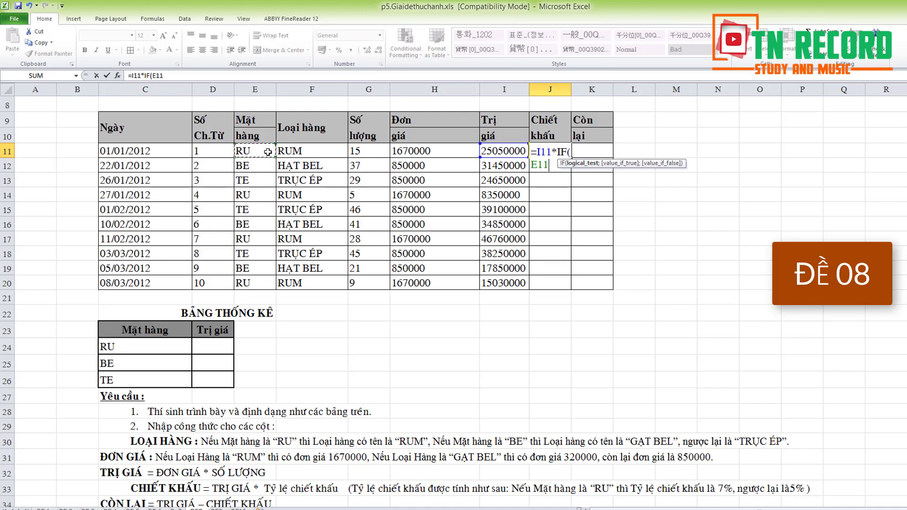
pyautogui.write('=')
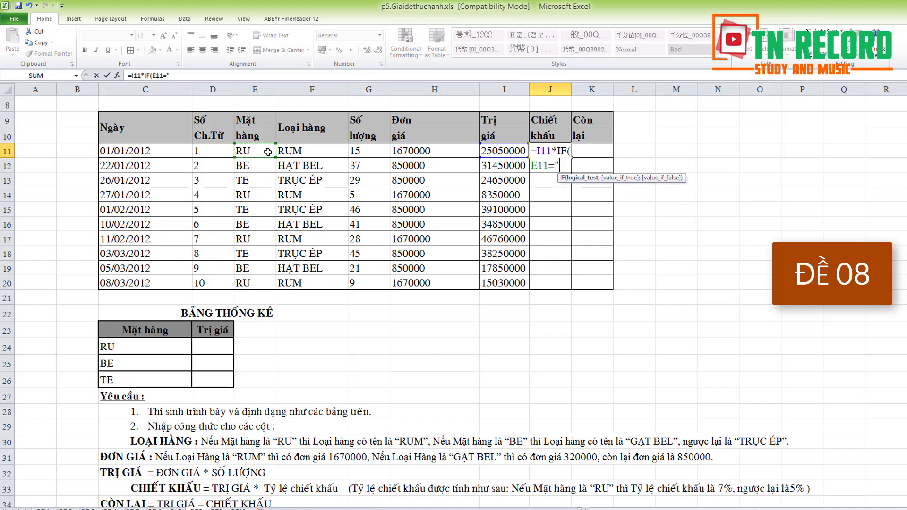
pyautogui.write('"RU')
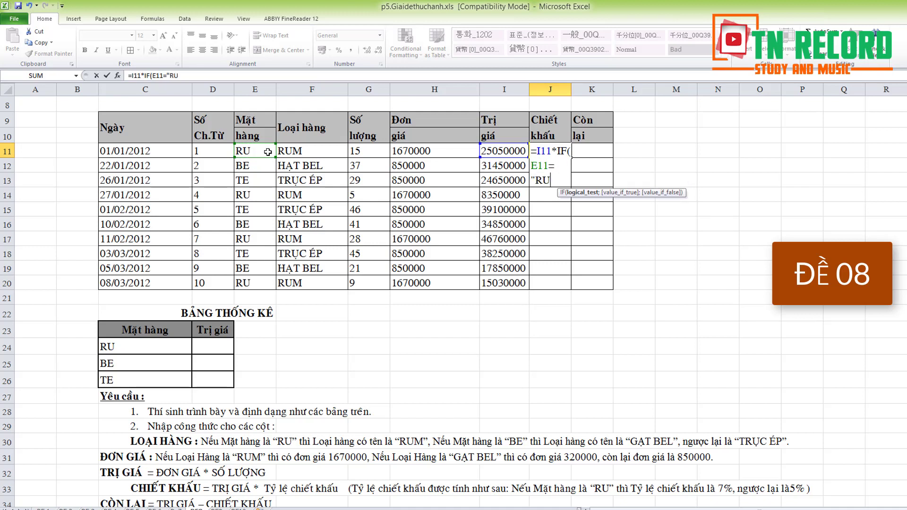
pyautogui.write('"')
pyautogui.write(';')
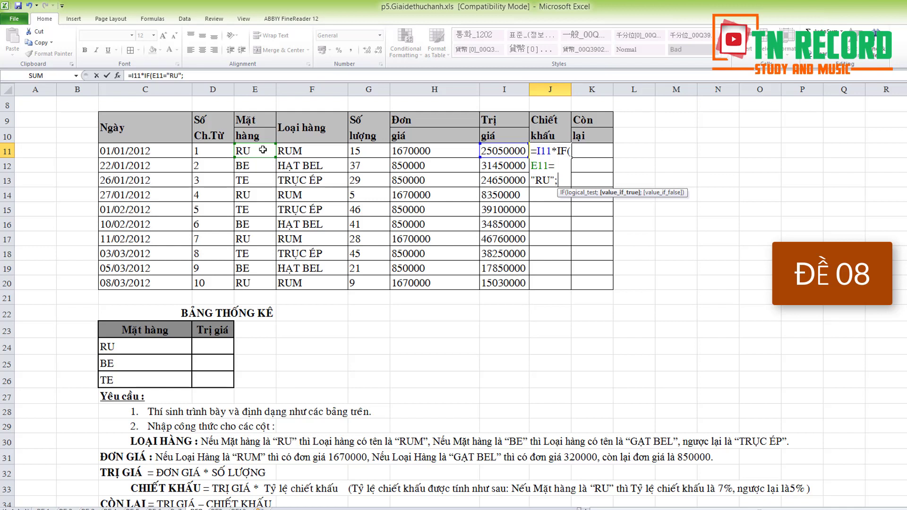
pyautogui.write('7%')
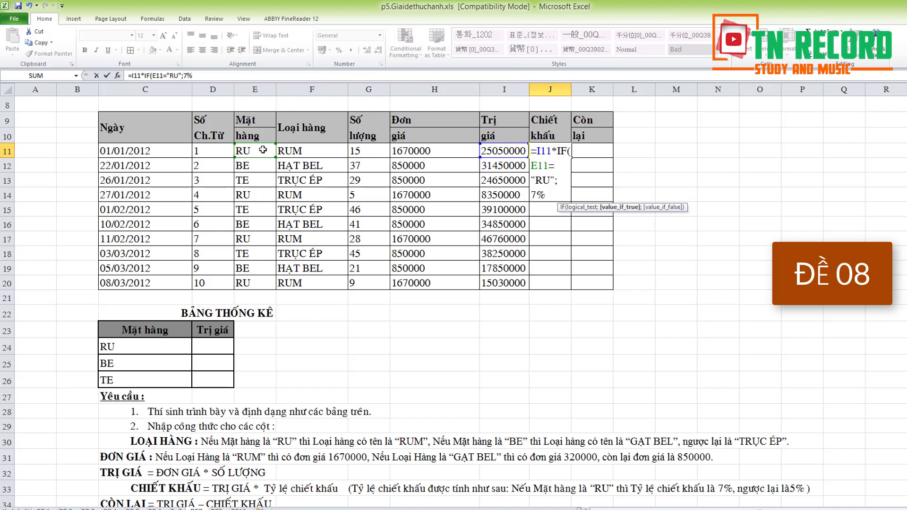
pyautogui.write(';5')
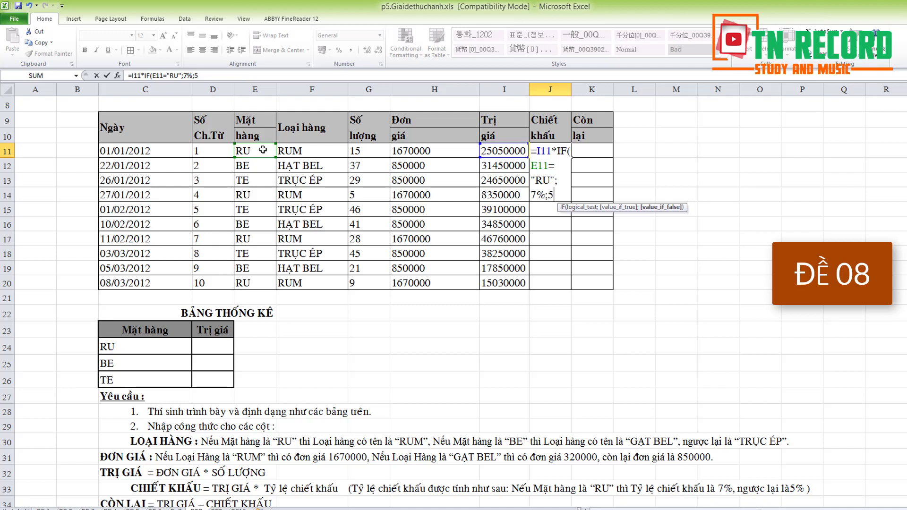
pyautogui.write('%)')
pyautogui.press('Return')
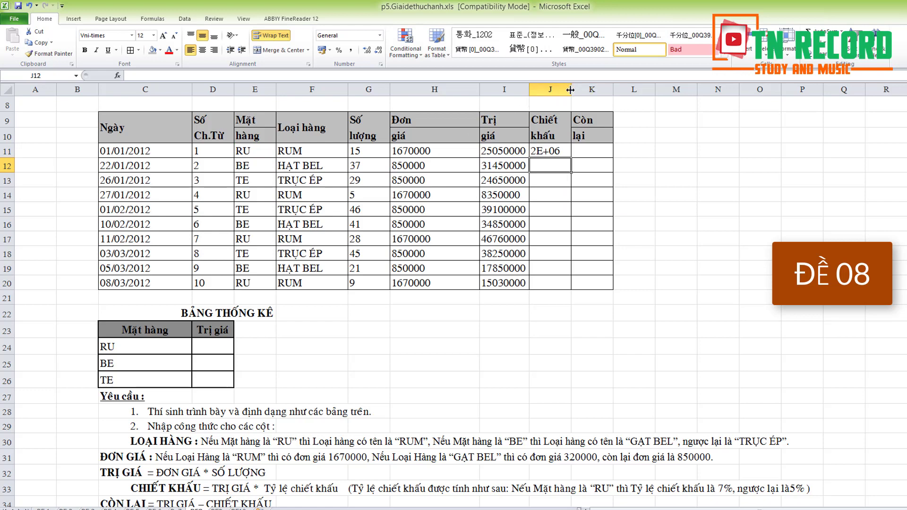
# - Widen the Chiết khấu column and copy the J11 formula down to J20
pyautogui.moveTo(571, 90); pyautogui.dragTo(653, 89)
pyautogui.click(577, 149)
pyautogui.doubleClick(577, 149)
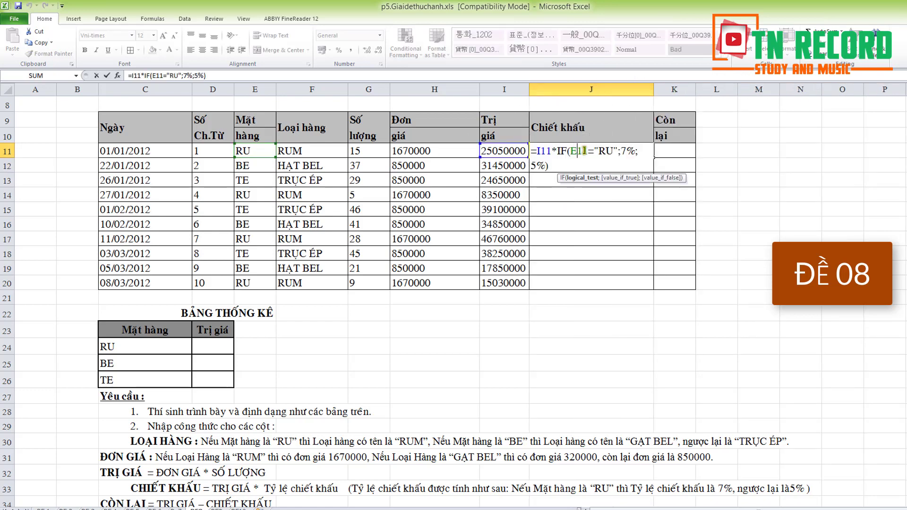
pyautogui.moveTo(557, 165); pyautogui.dragTo(533, 153)
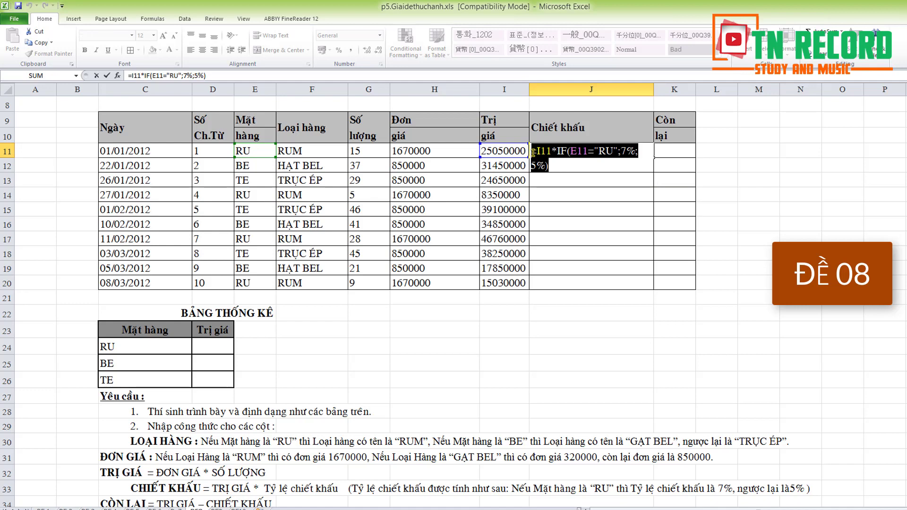
pyautogui.press('Return')
pyautogui.click(607, 148)
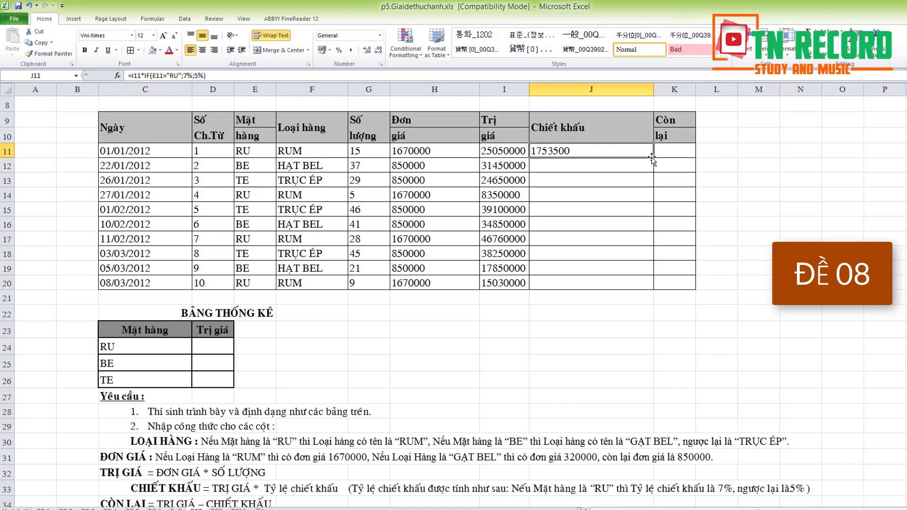
pyautogui.moveTo(655, 158); pyautogui.dragTo(654, 288)
pyautogui.click(754, 255)
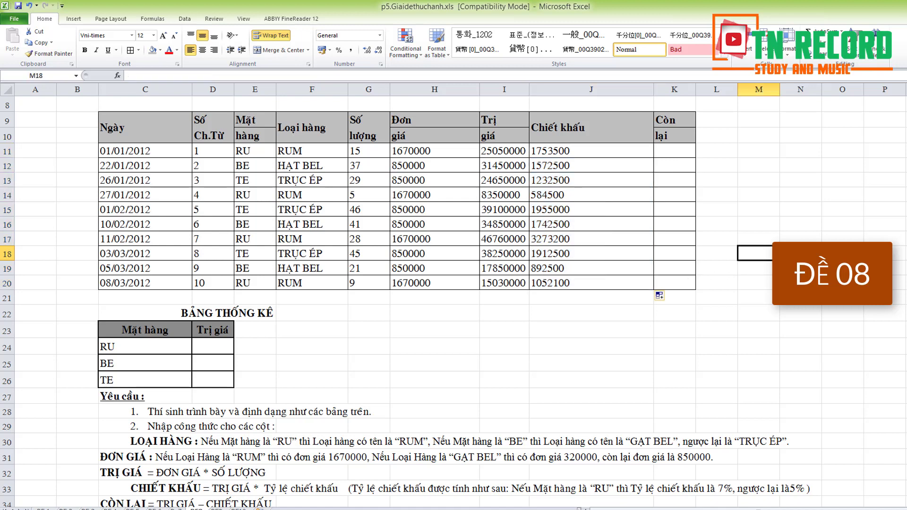
# - Review the Chiết khấu formula in J11 and refill it down the column to J20
pyautogui.doubleClick(581, 151)
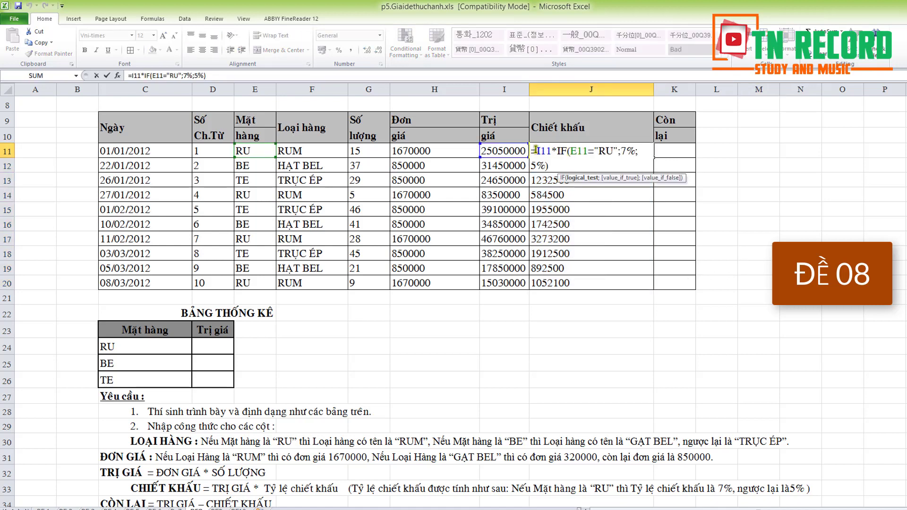
pyautogui.moveTo(537, 151); pyautogui.dragTo(637, 153)
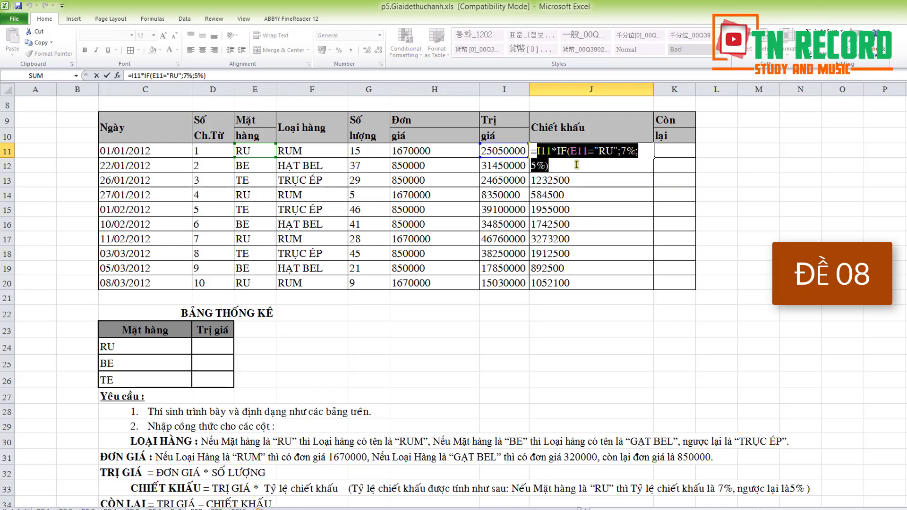
pyautogui.press('Return')
pyautogui.click(580, 153)
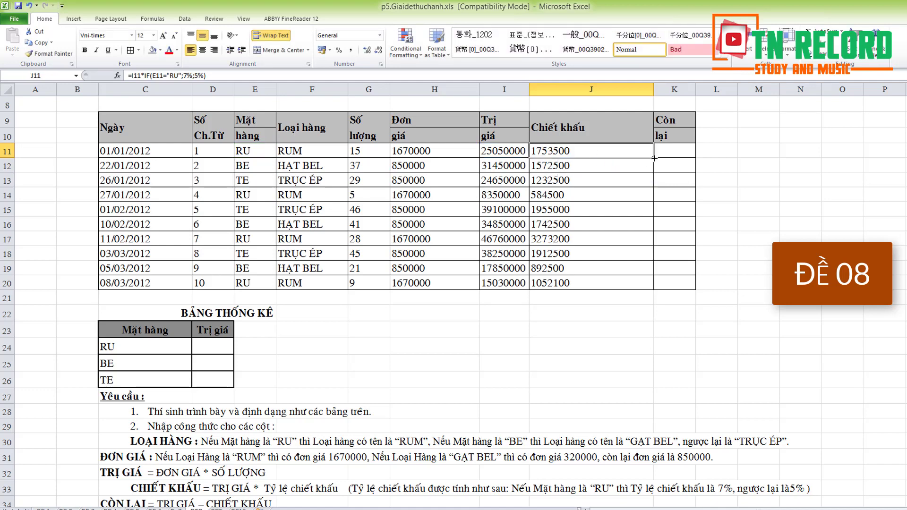
pyautogui.moveTo(654, 158); pyautogui.dragTo(645, 286)
pyautogui.moveTo(708, 319); pyautogui.dragTo(709, 330)
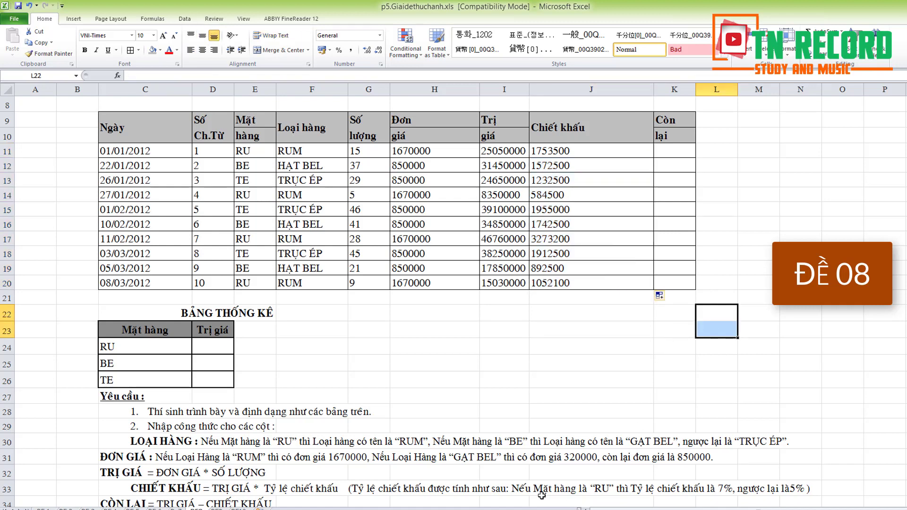
# - Read the CÒN LẠI rule in row 34 and enter =I11-J11 in the first Còn lại cell, K11
pyautogui.scroll(-1, 250, 490)
pyautogui.click(126, 463)
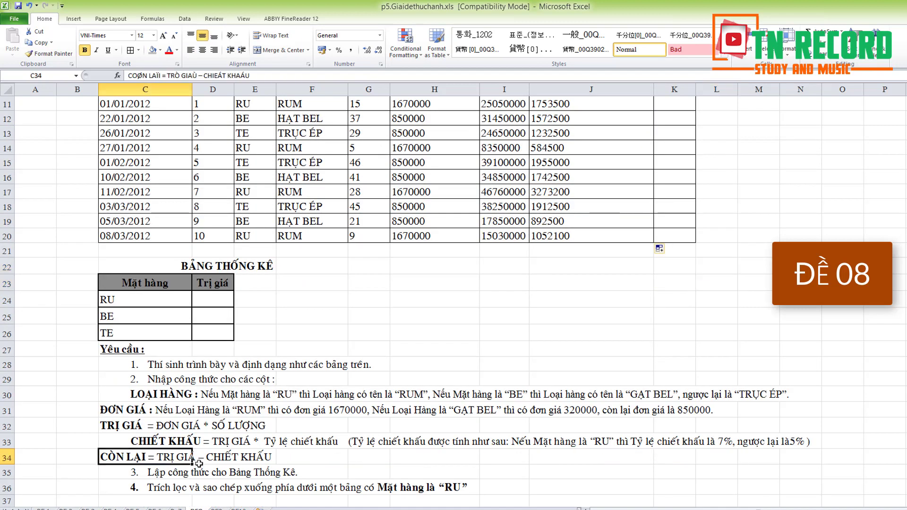
pyautogui.click(224, 461)
pyautogui.scroll(1, 307, 451)
pyautogui.click(682, 151)
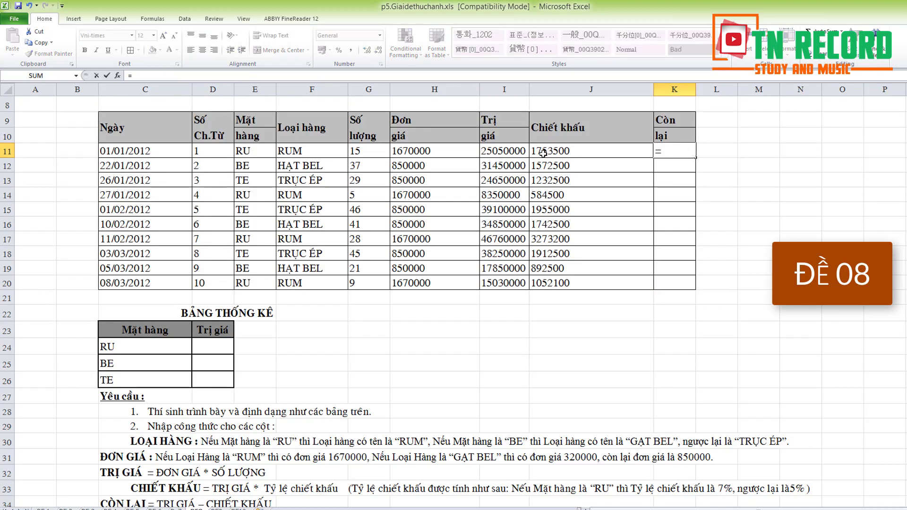
pyautogui.click(507, 151)
pyautogui.write('-')
pyautogui.click(579, 154)
pyautogui.hotkey('ctrl', 'Return')
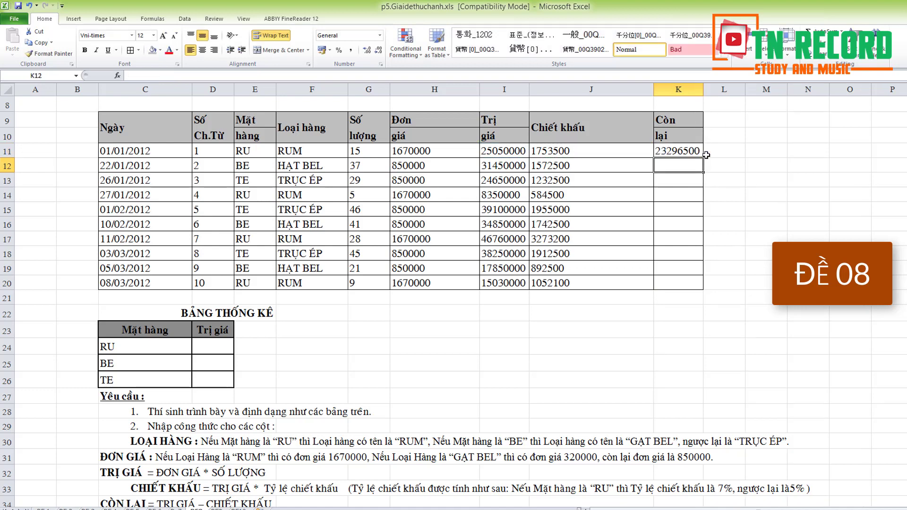
# - Copy the Còn lại formula down to K20 and widen column K slightly
pyautogui.moveTo(705, 158); pyautogui.dragTo(705, 288)
pyautogui.click(759, 282)
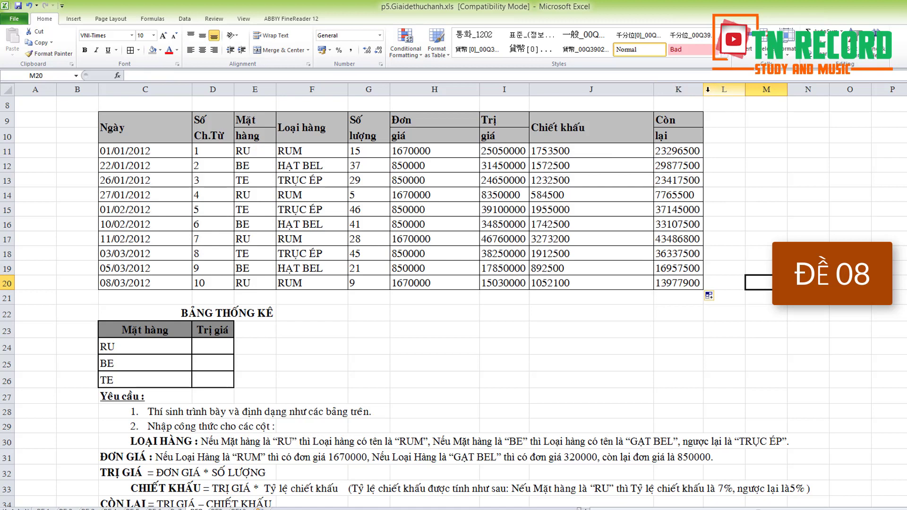
pyautogui.moveTo(703, 89); pyautogui.dragTo(725, 89)
# - Read requirement 3 in row 35 and start the Trị giá formula in D24 with =SUMIF($E$11:$E$20; using the Mặt hàng column
pyautogui.scroll(-2, 573, 344)
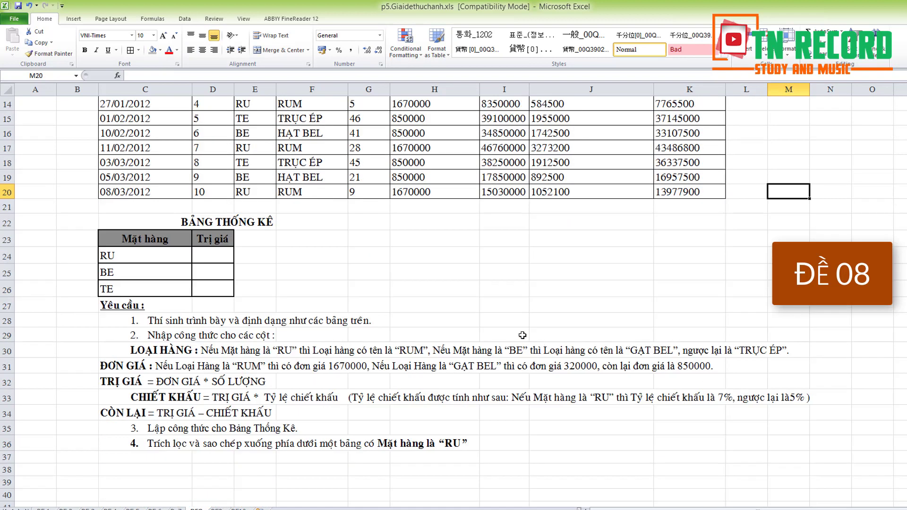
pyautogui.click(177, 429)
pyautogui.click(239, 437)
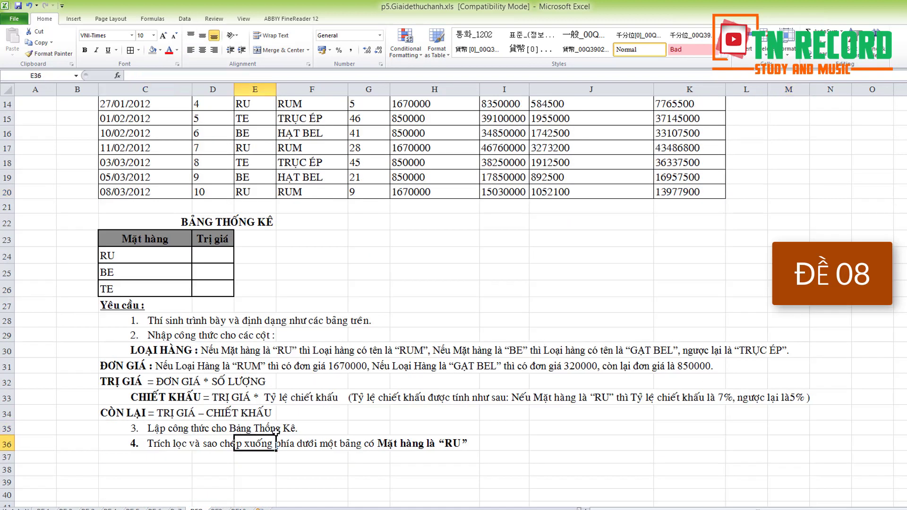
pyautogui.click(191, 429)
pyautogui.click(275, 430)
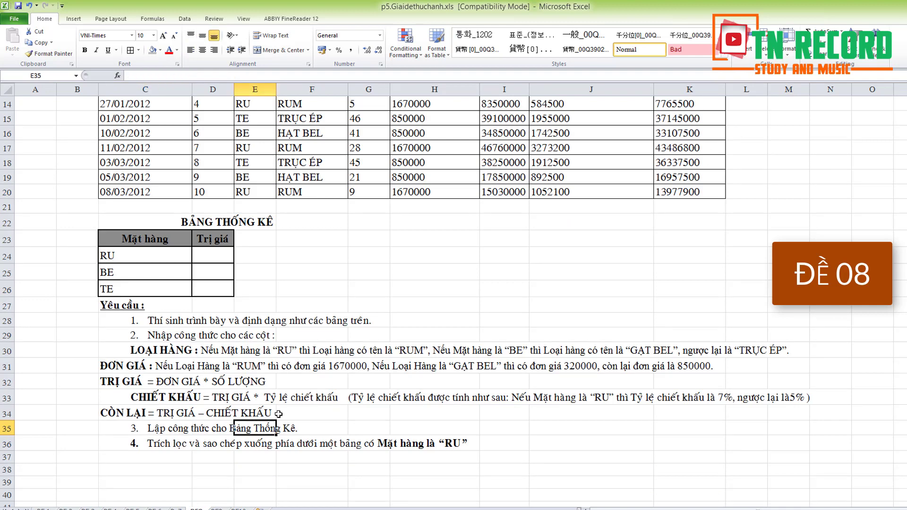
pyautogui.scroll(2, 279, 414)
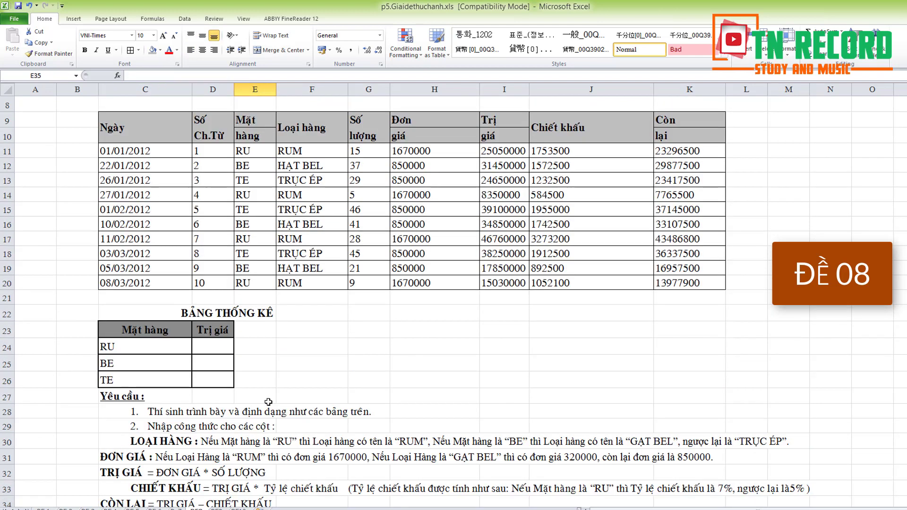
pyautogui.click(218, 349)
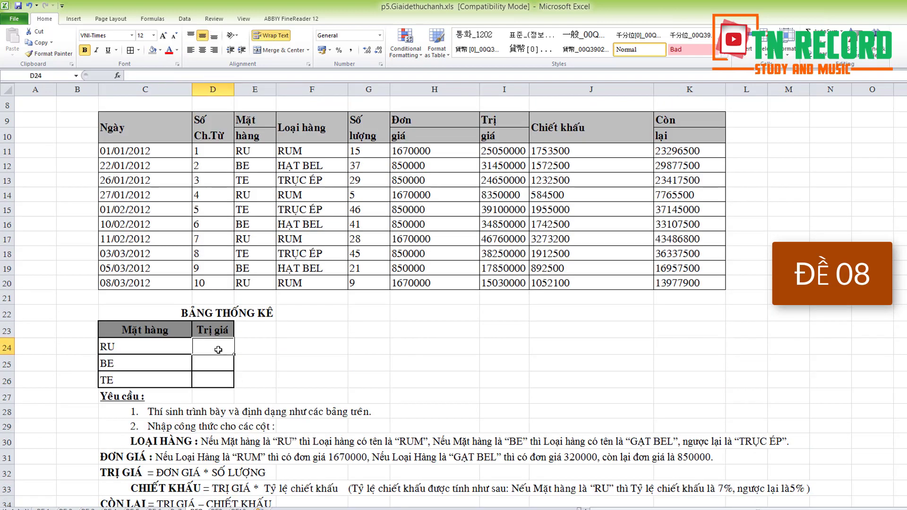
pyautogui.write('=SUM')
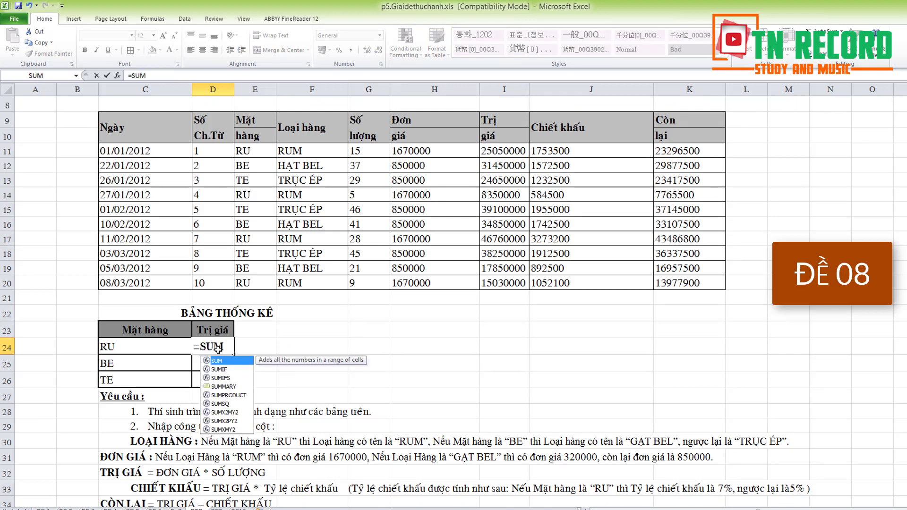
pyautogui.write('IFF')
pyautogui.press('BackSpace')
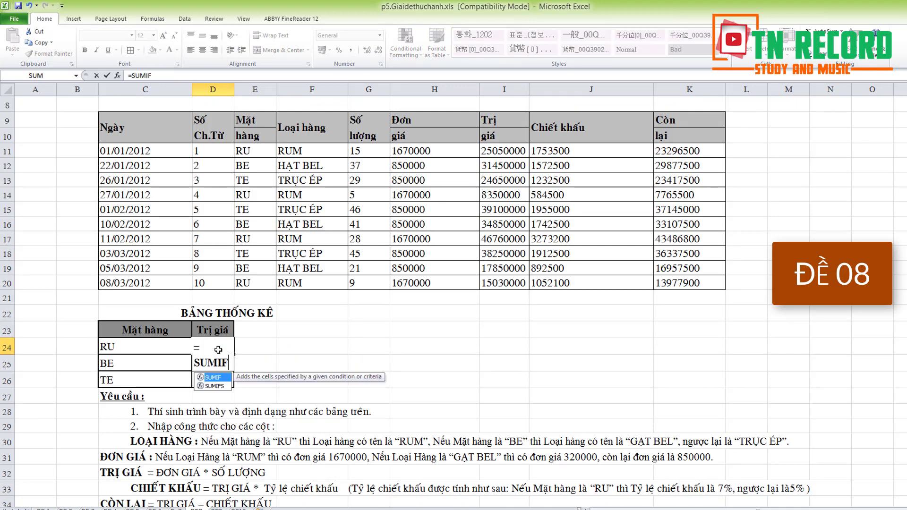
pyautogui.write('(')
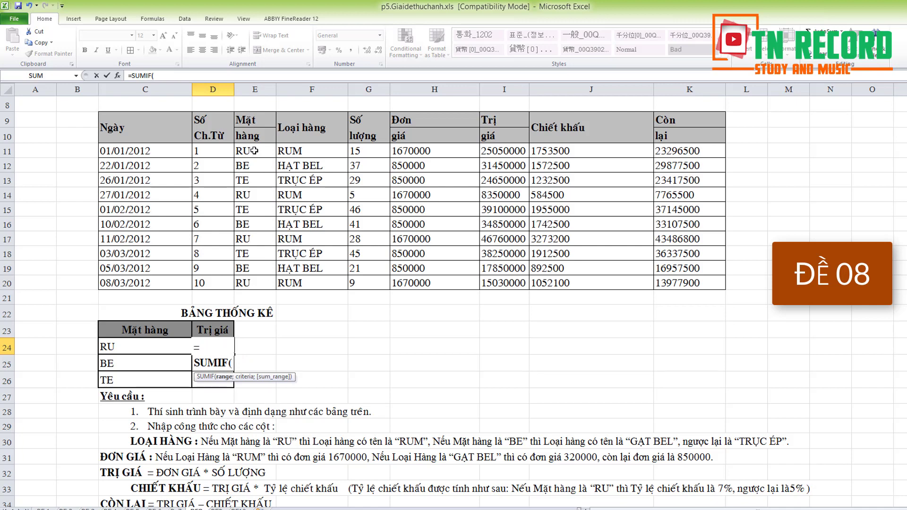
pyautogui.moveTo(254, 149); pyautogui.dragTo(255, 283)
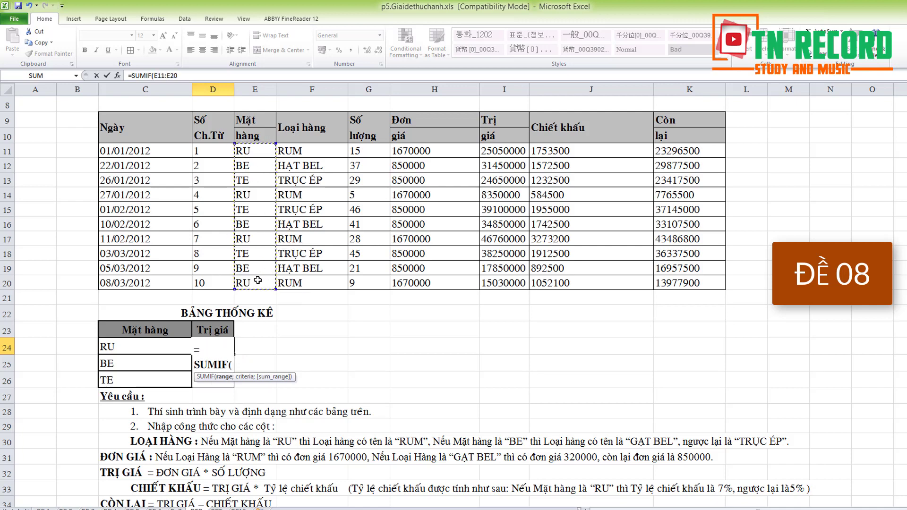
pyautogui.press('F4')
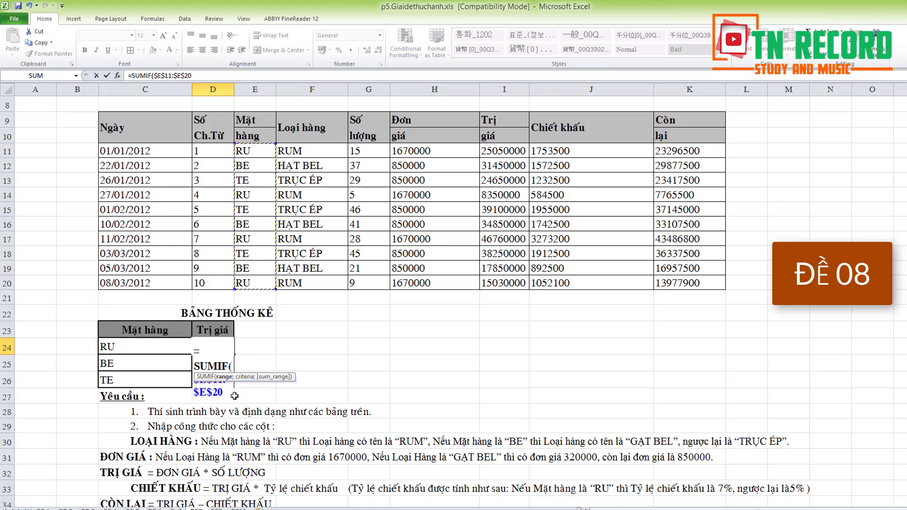
pyautogui.write(';')
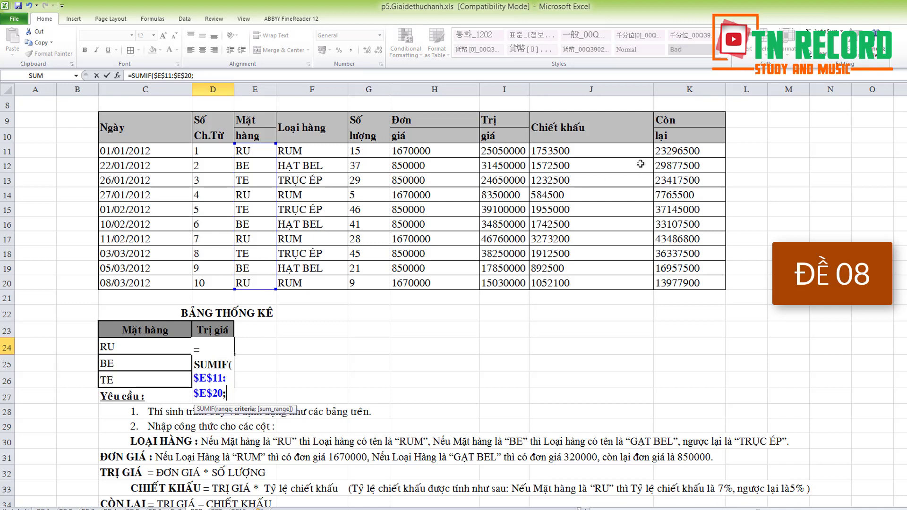
pyautogui.moveTo(500, 148); pyautogui.dragTo(506, 282)
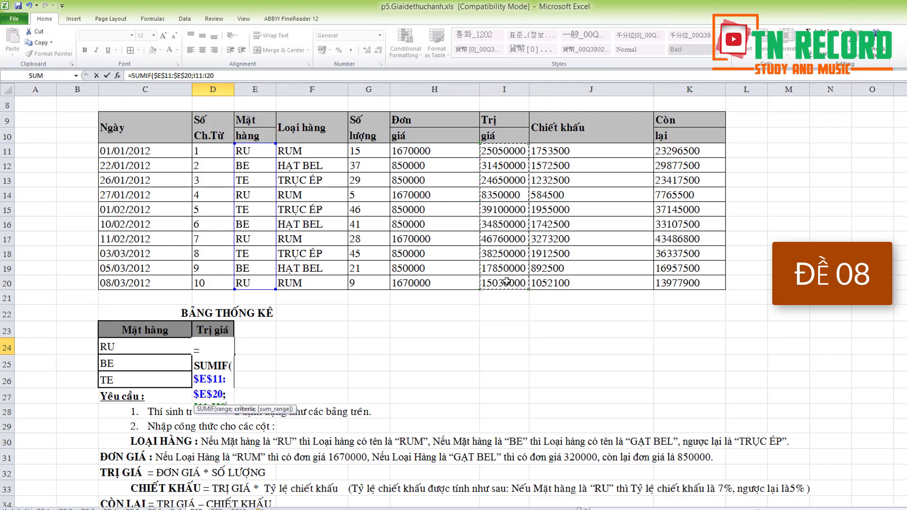
pyautogui.press('F4')
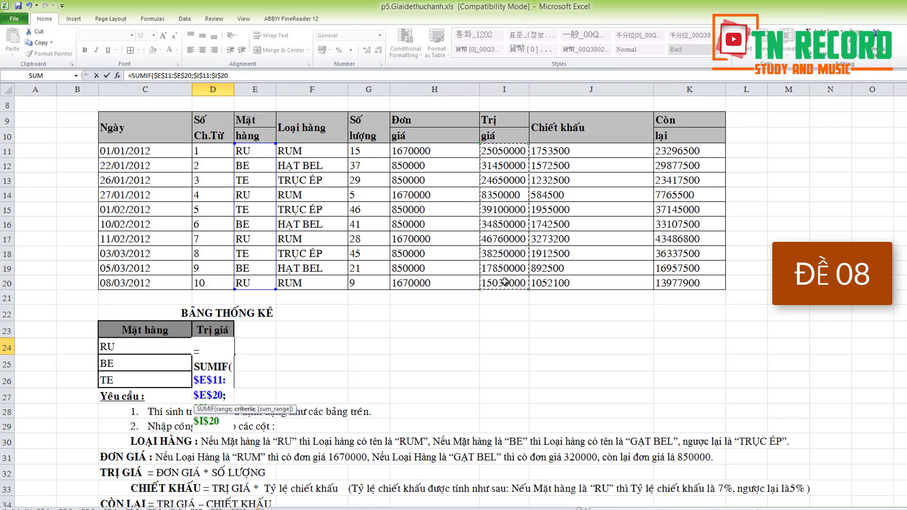
pyautogui.press('BackSpace')
pyautogui.press('BackSpace')
pyautogui.press('BackSpace')
pyautogui.press('BackSpace')
pyautogui.press('BackSpace')
pyautogui.press('BackSpace')
pyautogui.press('BackSpace')
pyautogui.press('BackSpace')
pyautogui.press('BackSpace')
pyautogui.press('BackSpace')
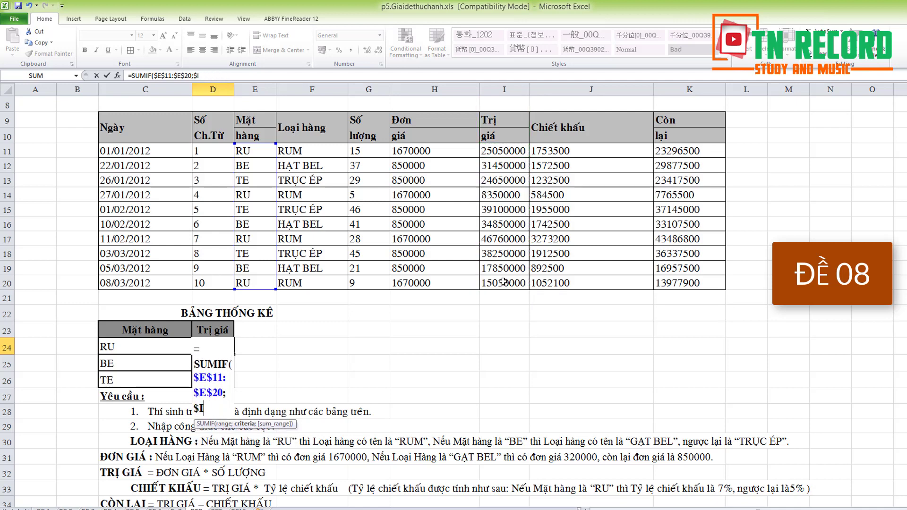
# - Complete the D24 formula as =SUMIF($E$11:$E$20;C24;$I$11:$I$20), with the RU cell as criterion and Trị giá as sum range
pyautogui.click(136, 345)
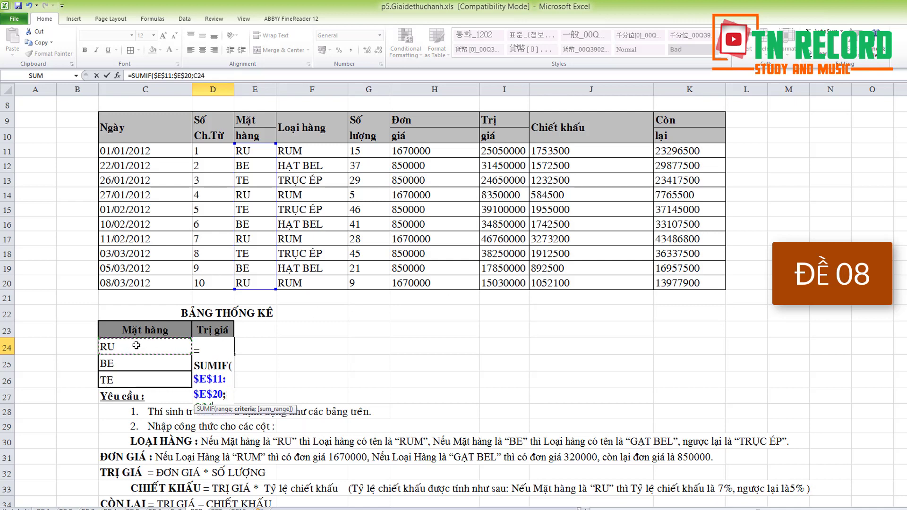
pyautogui.write(';')
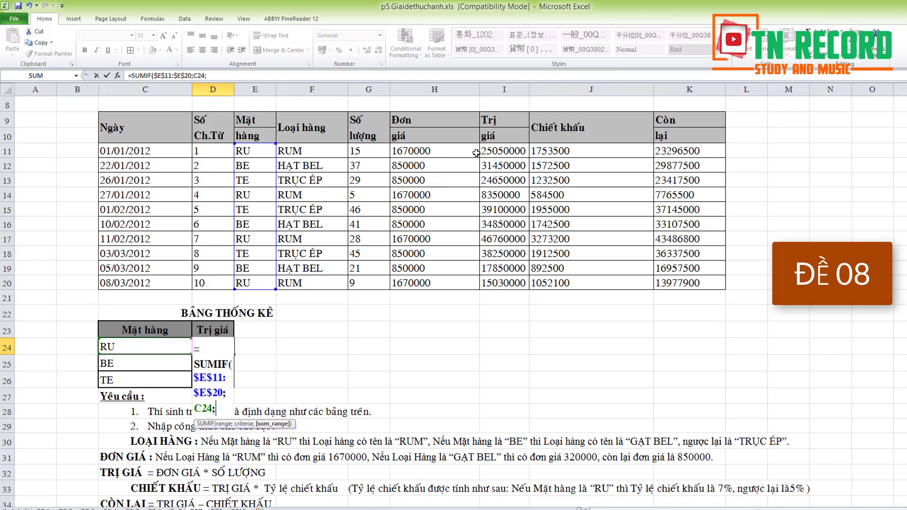
pyautogui.moveTo(497, 151); pyautogui.dragTo(501, 286)
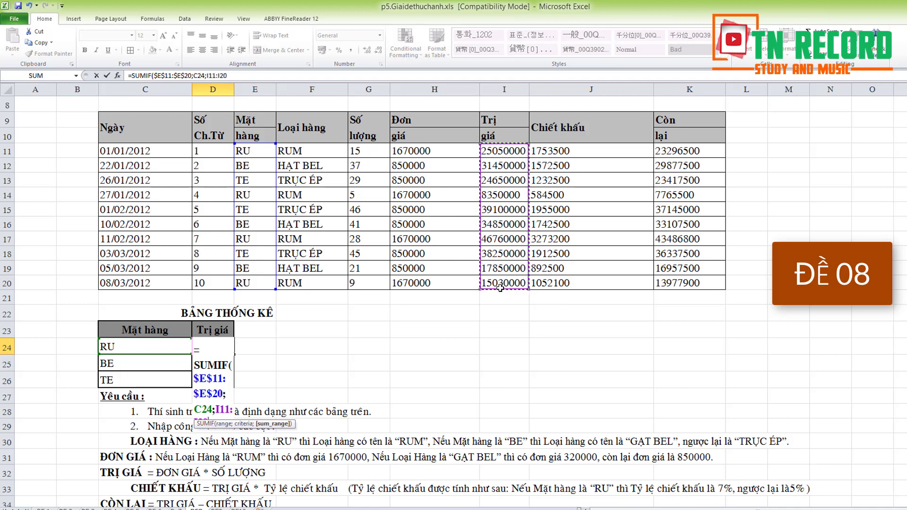
pyautogui.press('F4')
pyautogui.press('Return')
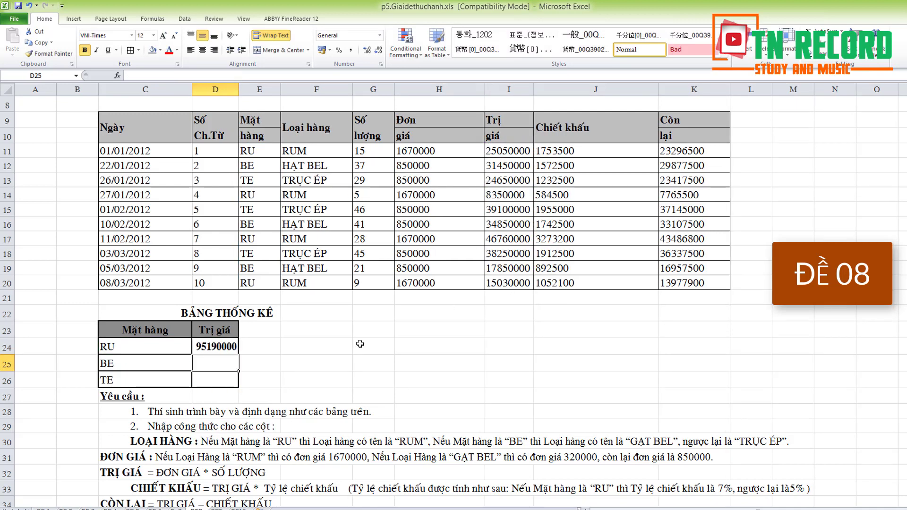
# - Copy the Trị giá formula from D24 down to D26 and widen column D to fit the totals
pyautogui.doubleClick(229, 346)
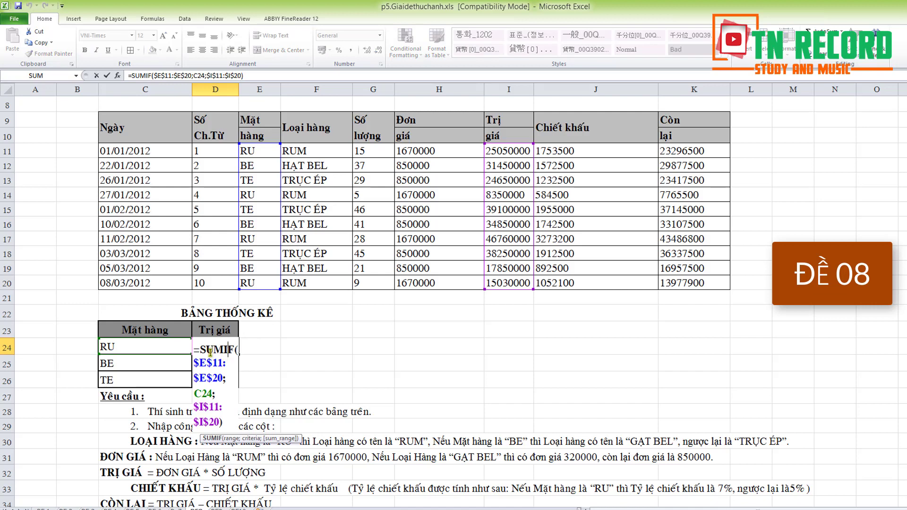
pyautogui.moveTo(195, 349); pyautogui.dragTo(223, 421)
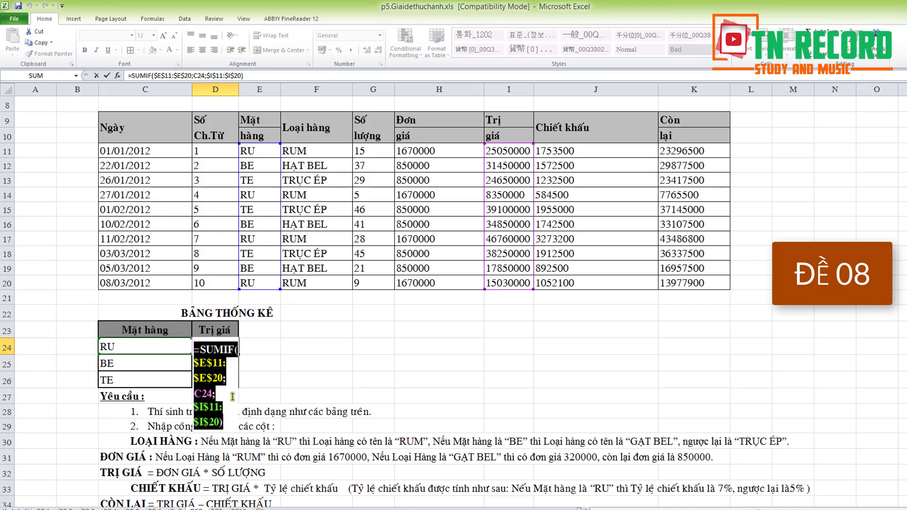
pyautogui.press('Return')
pyautogui.click(234, 350)
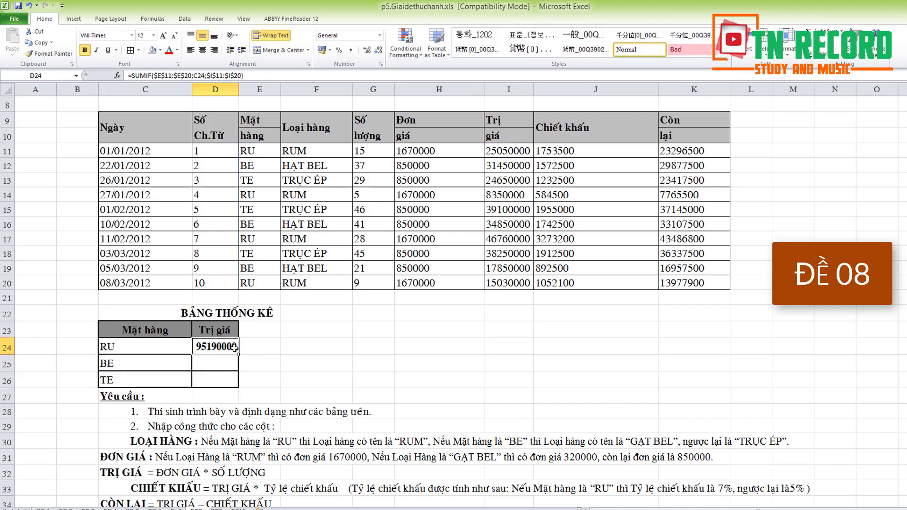
pyautogui.moveTo(240, 354); pyautogui.dragTo(239, 387)
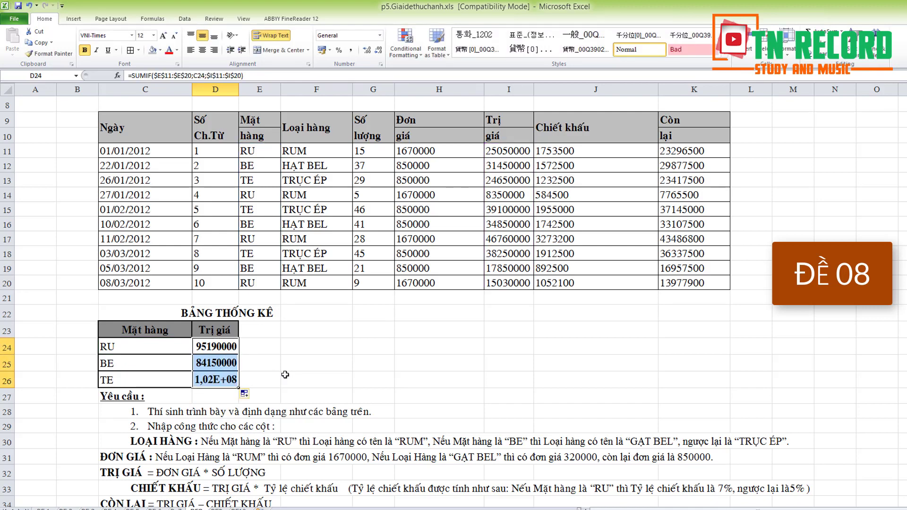
pyautogui.click(293, 378)
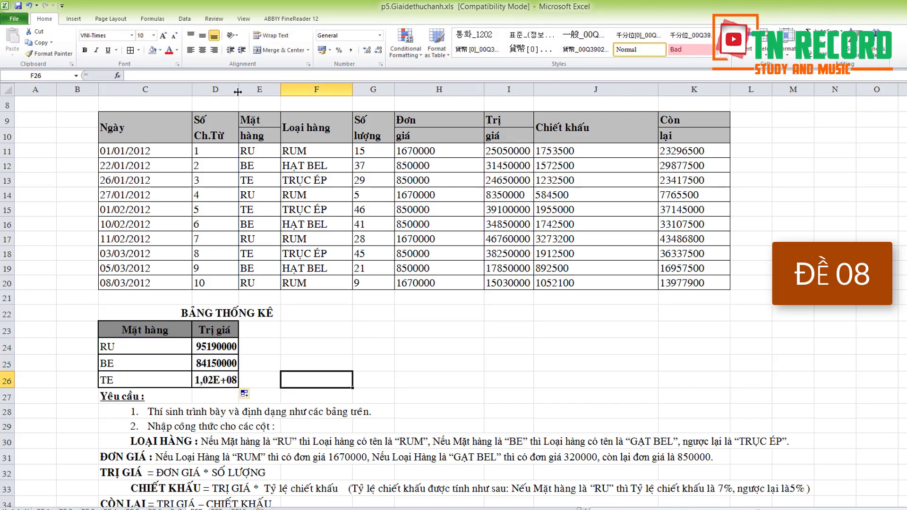
pyautogui.moveTo(238, 92); pyautogui.dragTo(289, 91)
# - Review the SUMIF formula in D24 and check the Trị giá cells down to D26
pyautogui.doubleClick(268, 346)
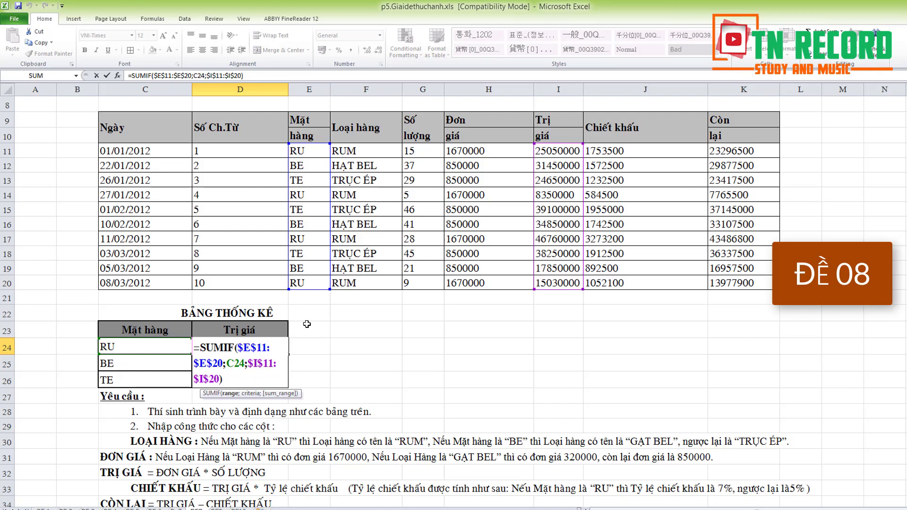
pyautogui.moveTo(223, 378); pyautogui.dragTo(201, 350)
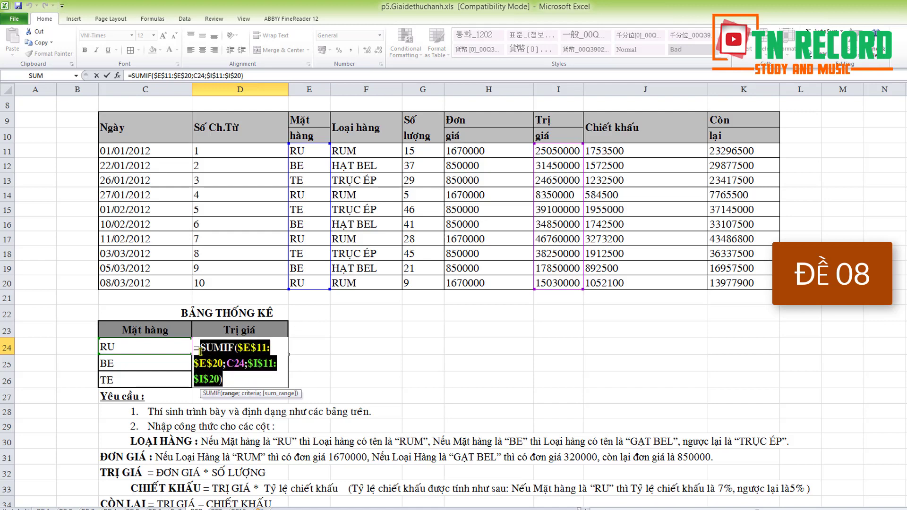
pyautogui.press('Return')
pyautogui.click(266, 352)
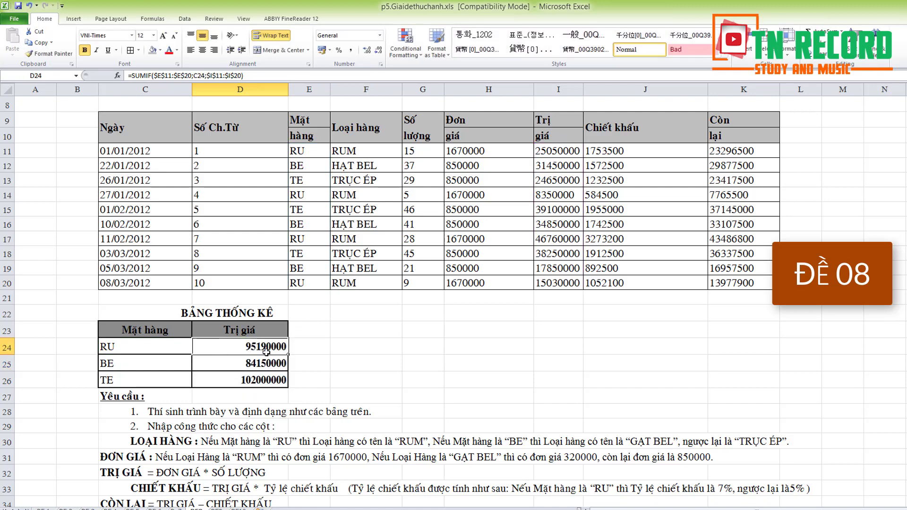
pyautogui.click(262, 367)
pyautogui.click(260, 380)
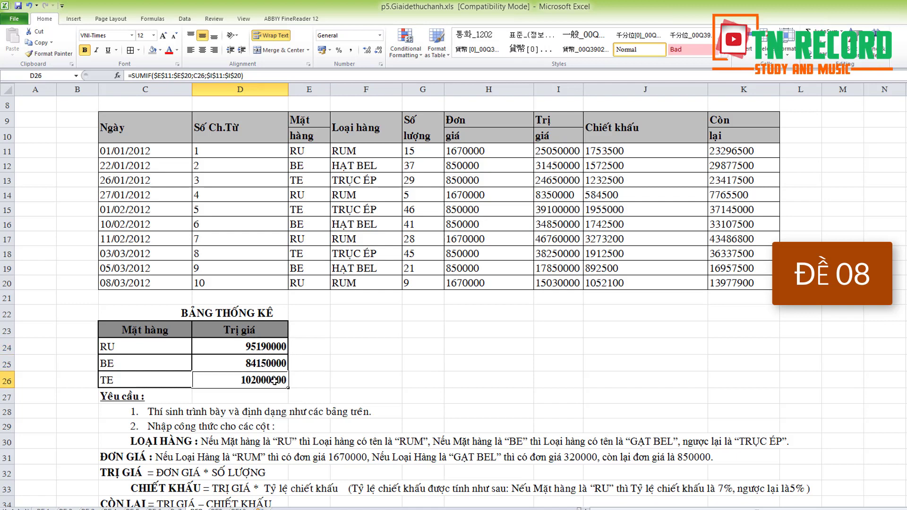
# - Read the filter requirement in row 36 and copy the Mặt hàng header with its RU entry, E9:E11
pyautogui.scroll(-1, 273, 392)
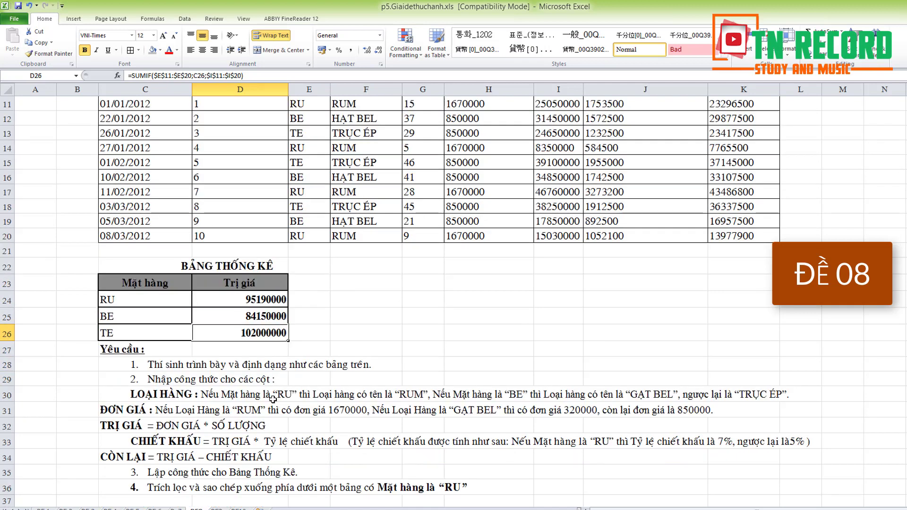
pyautogui.click(173, 490)
pyautogui.click(265, 489)
pyautogui.click(374, 489)
pyautogui.click(426, 489)
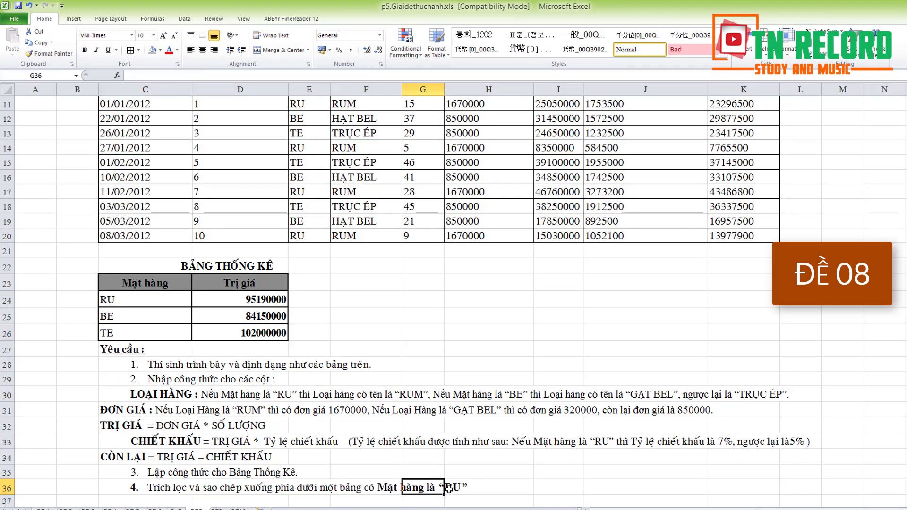
pyautogui.click(450, 488)
pyautogui.scroll(3, 492, 463)
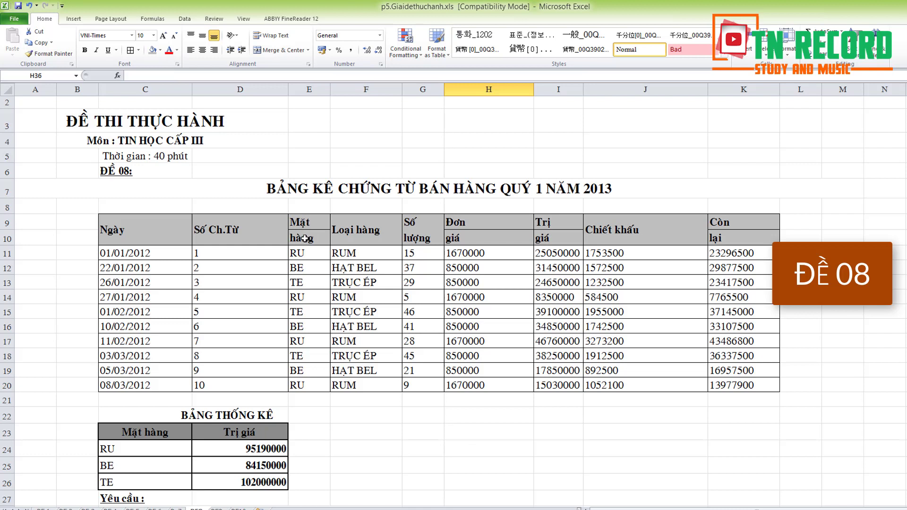
pyautogui.moveTo(304, 225); pyautogui.dragTo(305, 253)
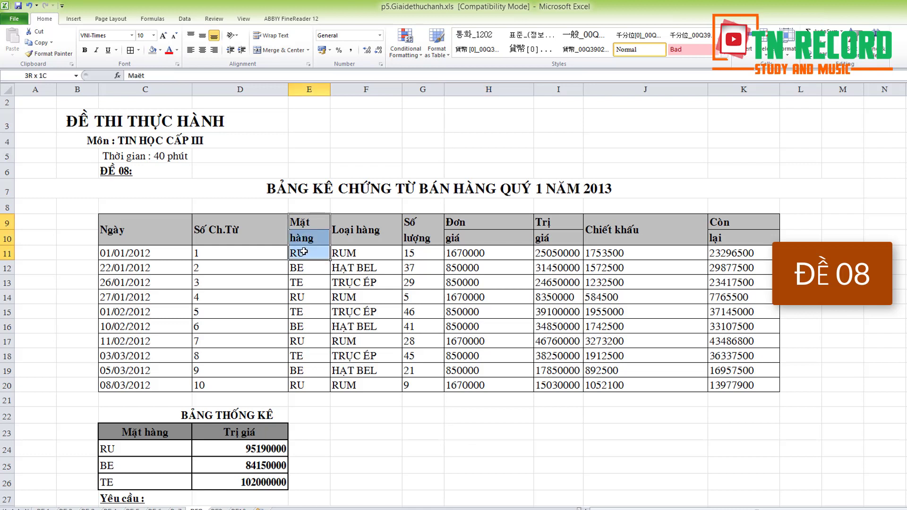
pyautogui.rightClick(305, 253)
pyautogui.click(326, 269)
# - Paste the copied Mặt hàng criteria as values only, starting at E38 below the requirements
pyautogui.scroll(-7, 339, 364)
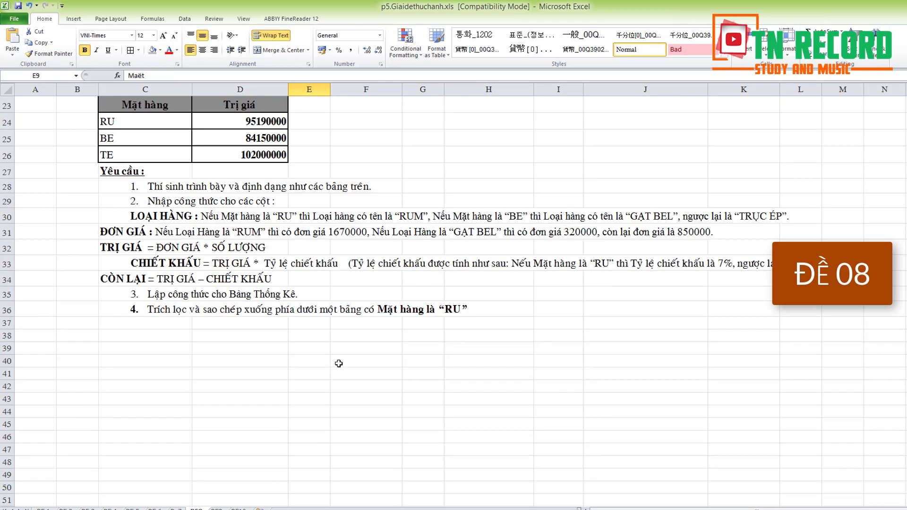
pyautogui.scroll(4, 289, 337)
pyautogui.scroll(-4, 289, 337)
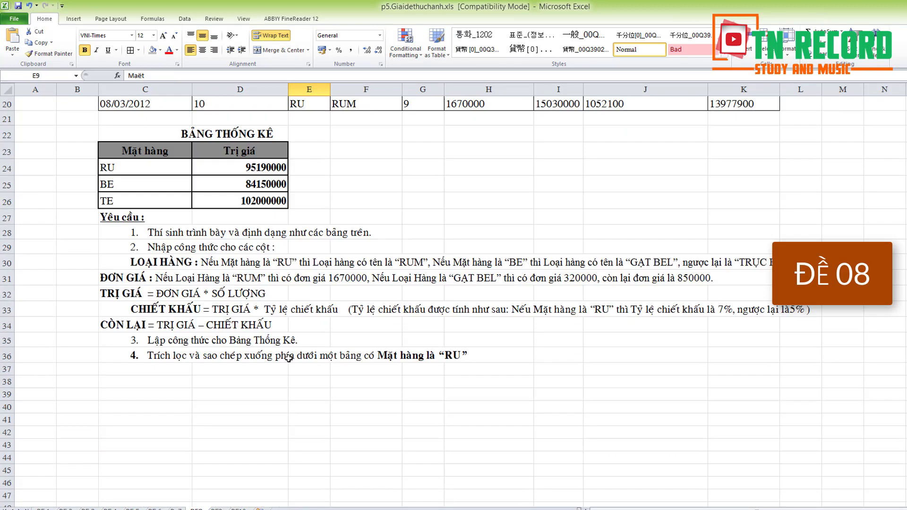
pyautogui.click(307, 337)
pyautogui.rightClick(308, 337)
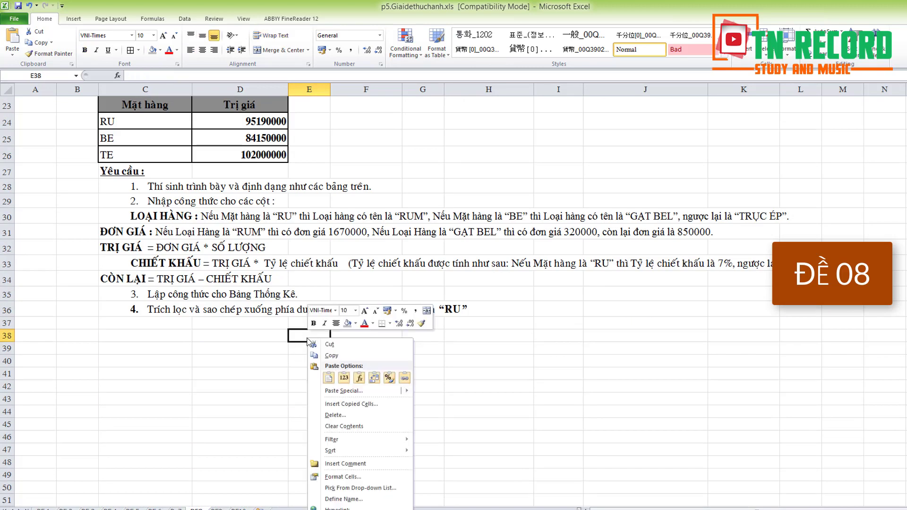
pyautogui.click(344, 378)
pyautogui.click(417, 385)
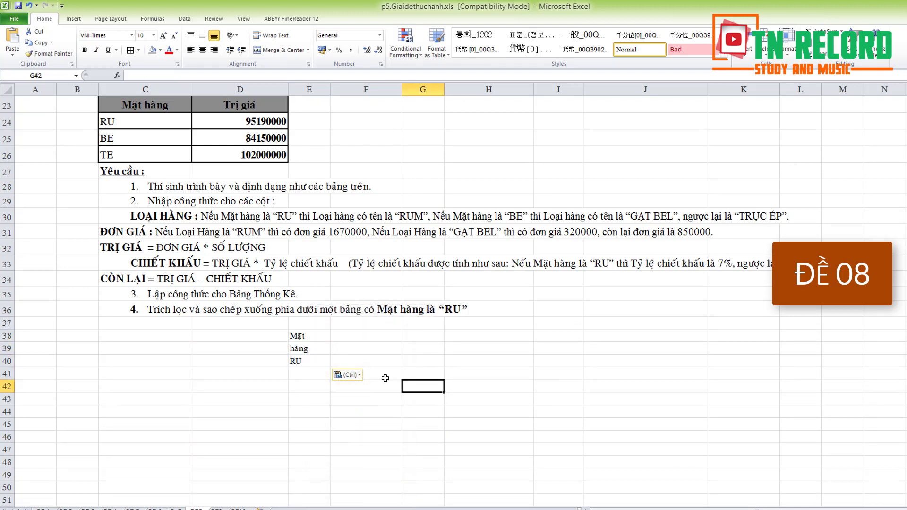
# - Check the pasted Mặt hàng criteria in E38:E40 against the header and entries of the sales table
pyautogui.click(312, 338)
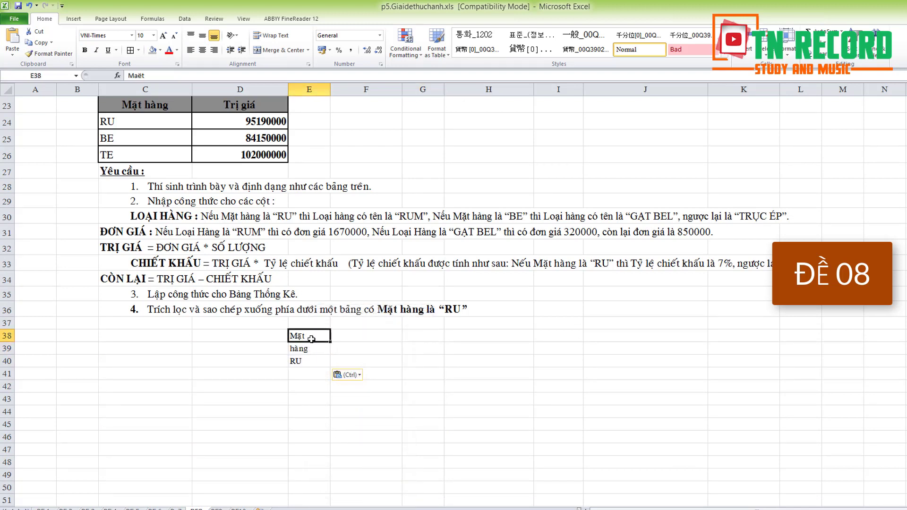
pyautogui.click(350, 355)
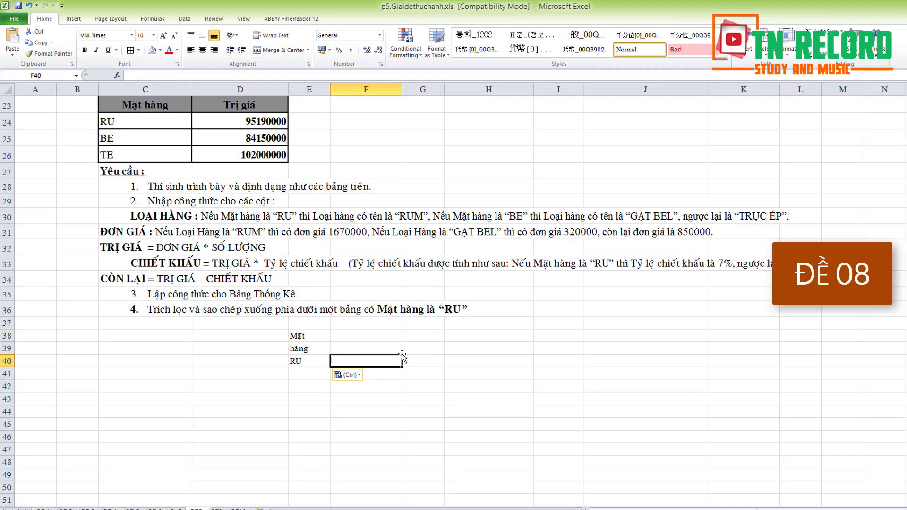
pyautogui.scroll(7, 401, 350)
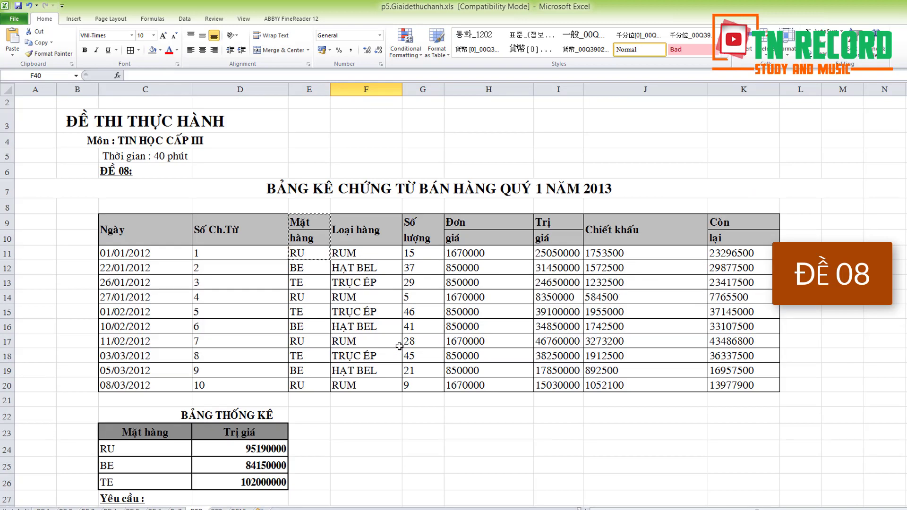
pyautogui.scroll(-8, 400, 346)
pyautogui.scroll(6, 399, 341)
pyautogui.scroll(2, 399, 342)
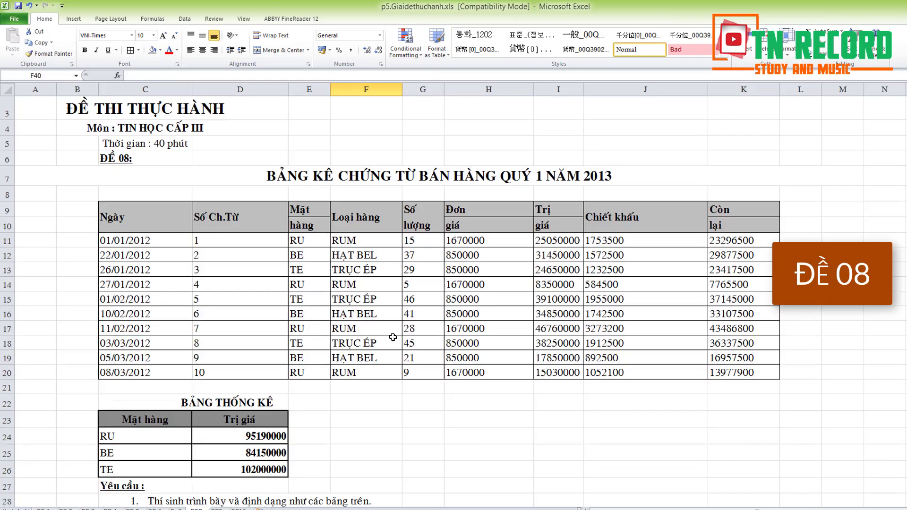
# - Start an advanced filter on the sales table, set to copy to another location, with list range C9:K20
pyautogui.click(321, 243)
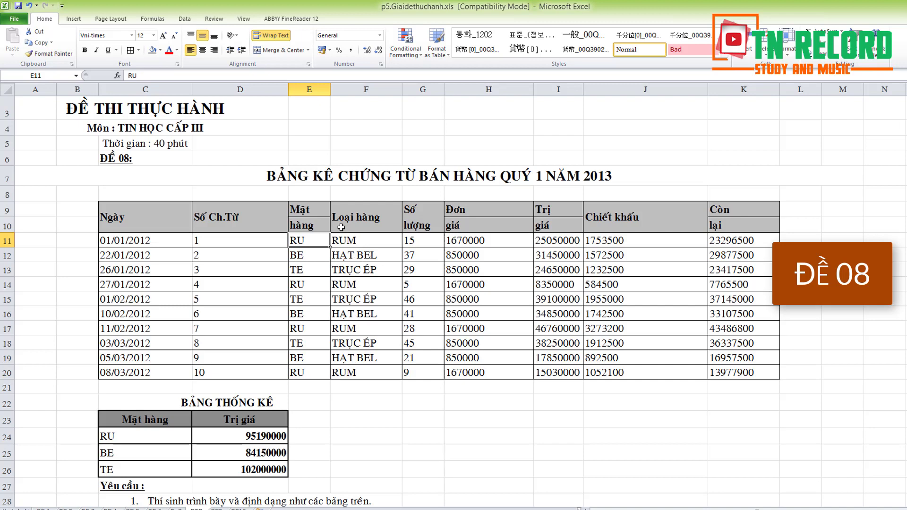
pyautogui.click(185, 19)
pyautogui.click(298, 53)
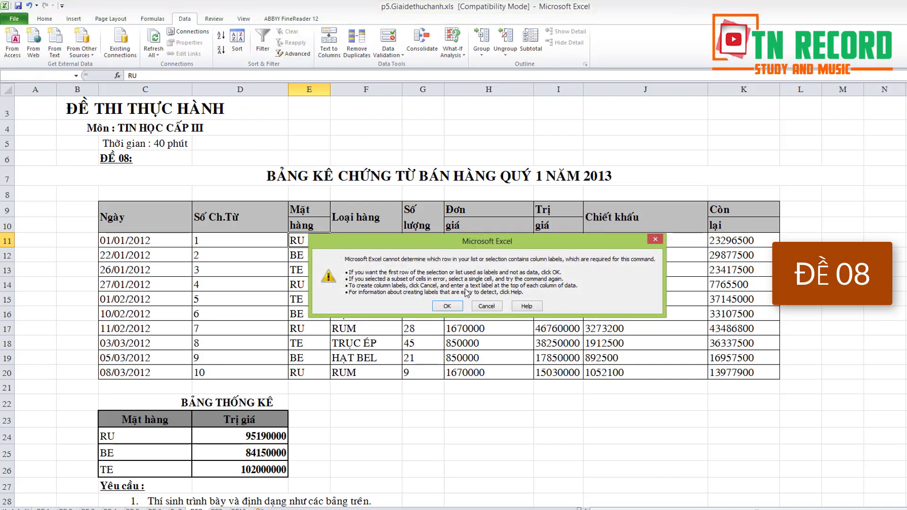
pyautogui.click(449, 304)
pyautogui.click(269, 205)
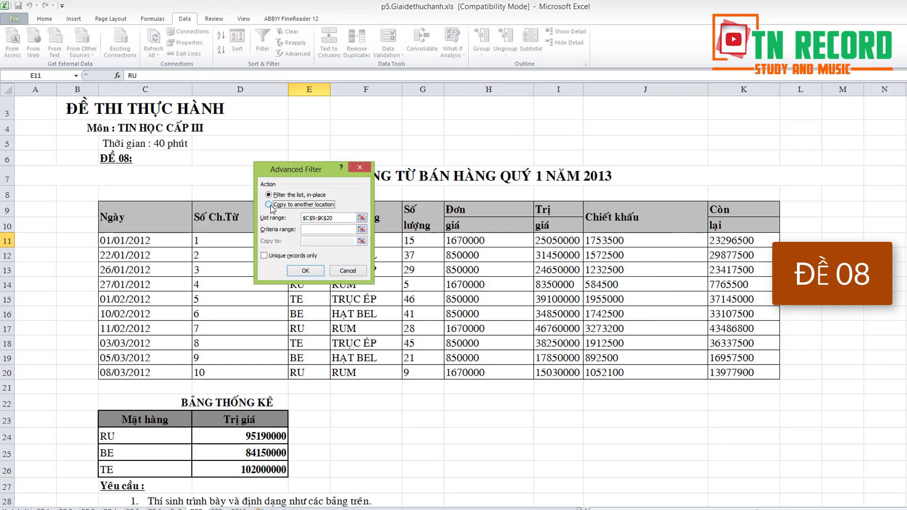
pyautogui.click(361, 218)
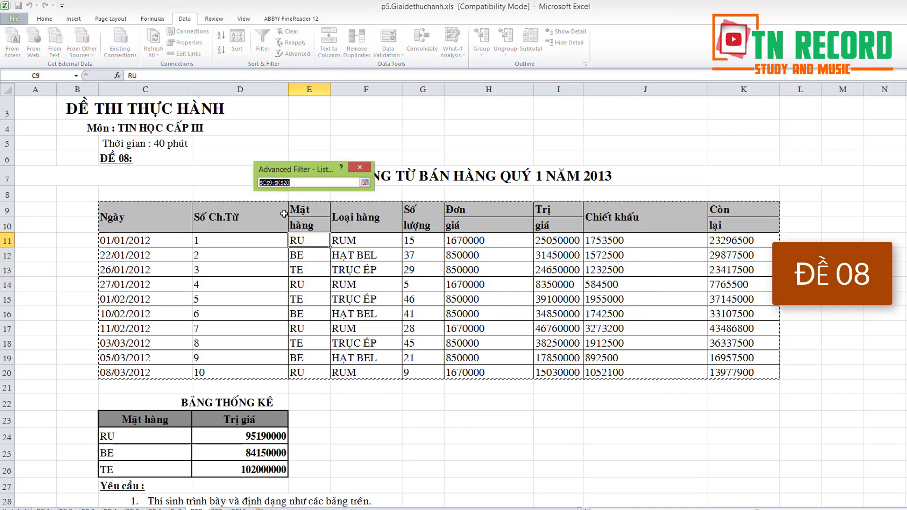
pyautogui.click(365, 183)
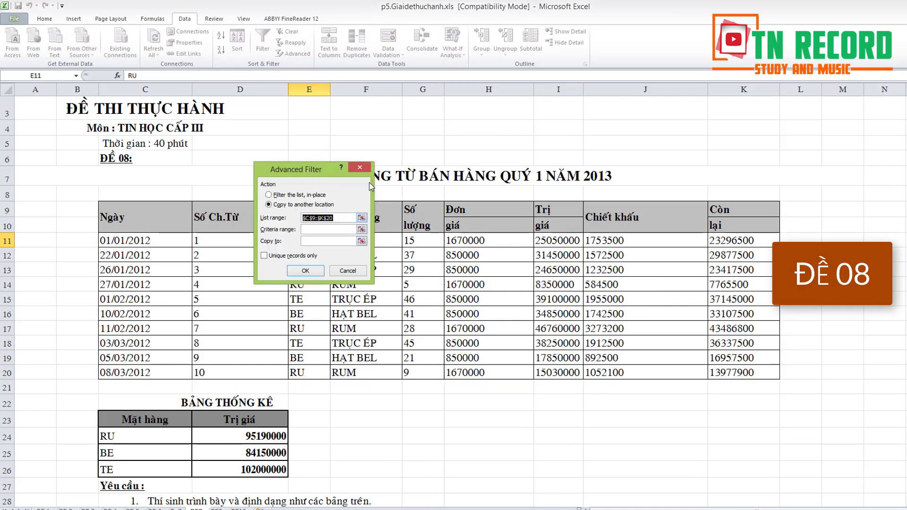
# - Set the advanced filter's criteria range to the Mặt hàng RU cells E38:E40
pyautogui.click(362, 230)
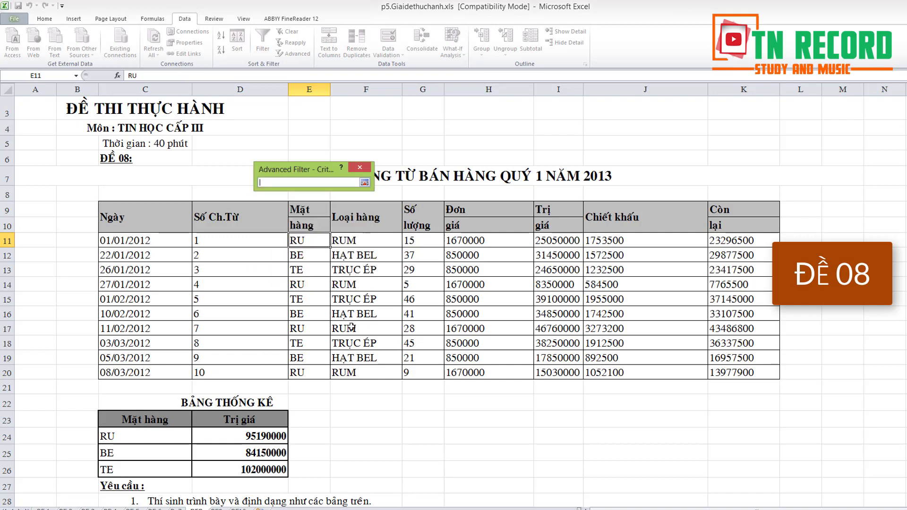
pyautogui.scroll(-4, 333, 382)
pyautogui.moveTo(304, 455); pyautogui.dragTo(305, 481)
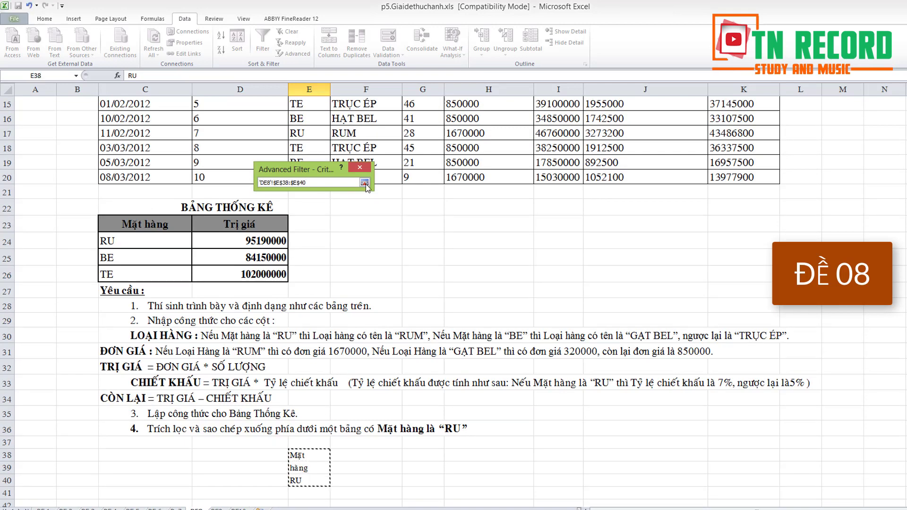
pyautogui.click(365, 183)
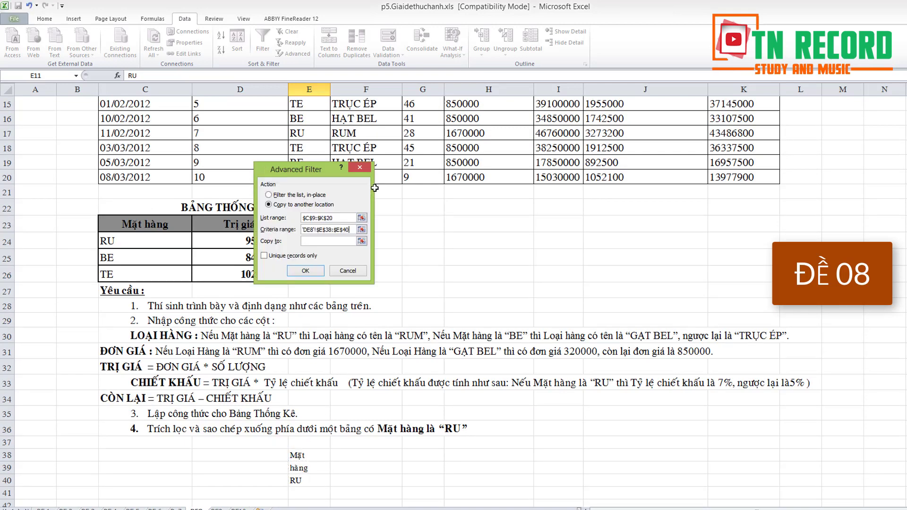
# - Set C41 as the filter's copy destination, run the filter, and select the extracted table C41:K46 to review it
pyautogui.click(362, 242)
pyautogui.scroll(-5, 184, 347)
pyautogui.scroll(3, 167, 338)
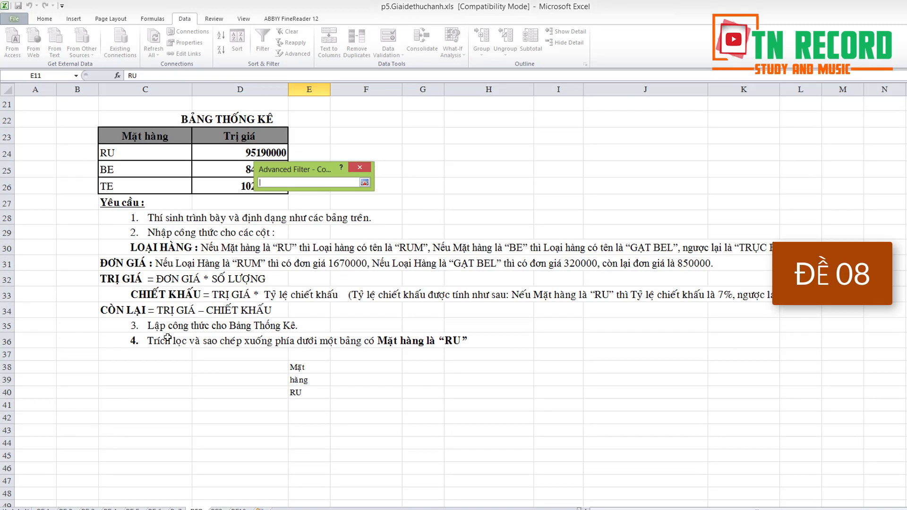
pyautogui.click(133, 414)
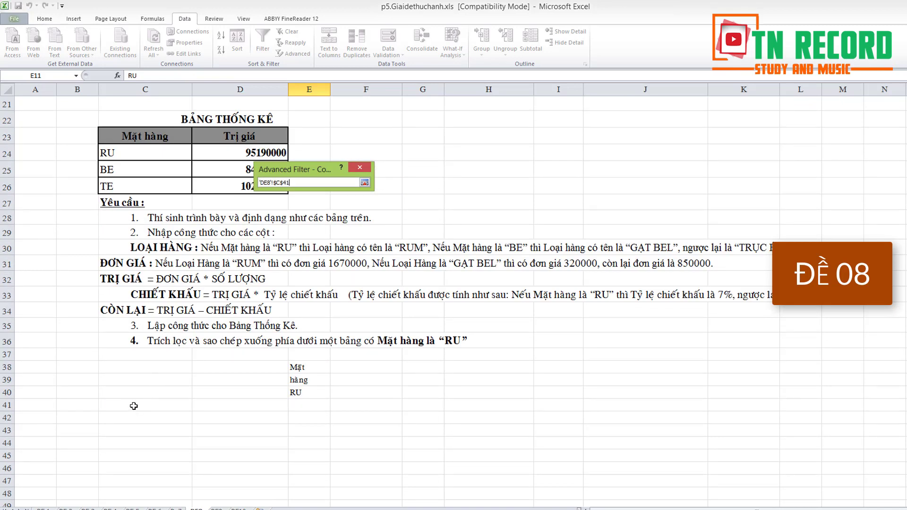
pyautogui.click(365, 183)
pyautogui.click(384, 289)
pyautogui.scroll(-6, 359, 330)
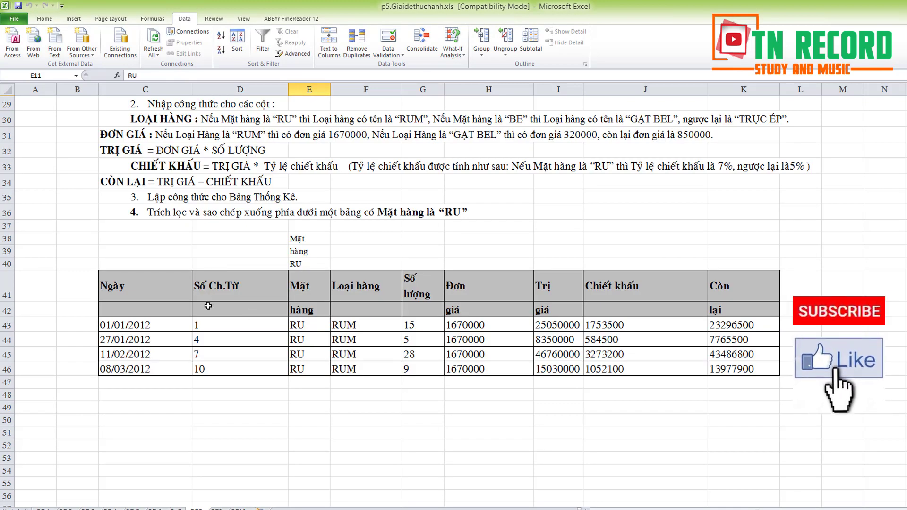
pyautogui.moveTo(137, 288); pyautogui.dragTo(746, 364)
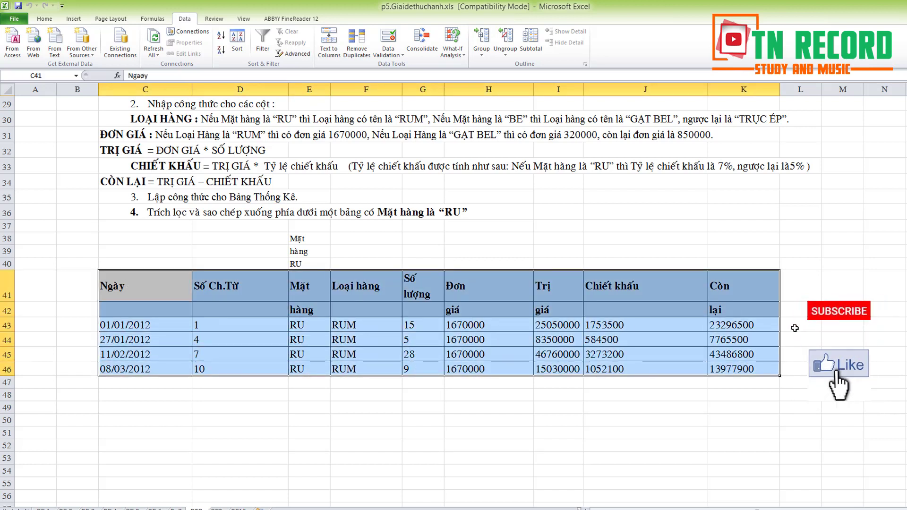